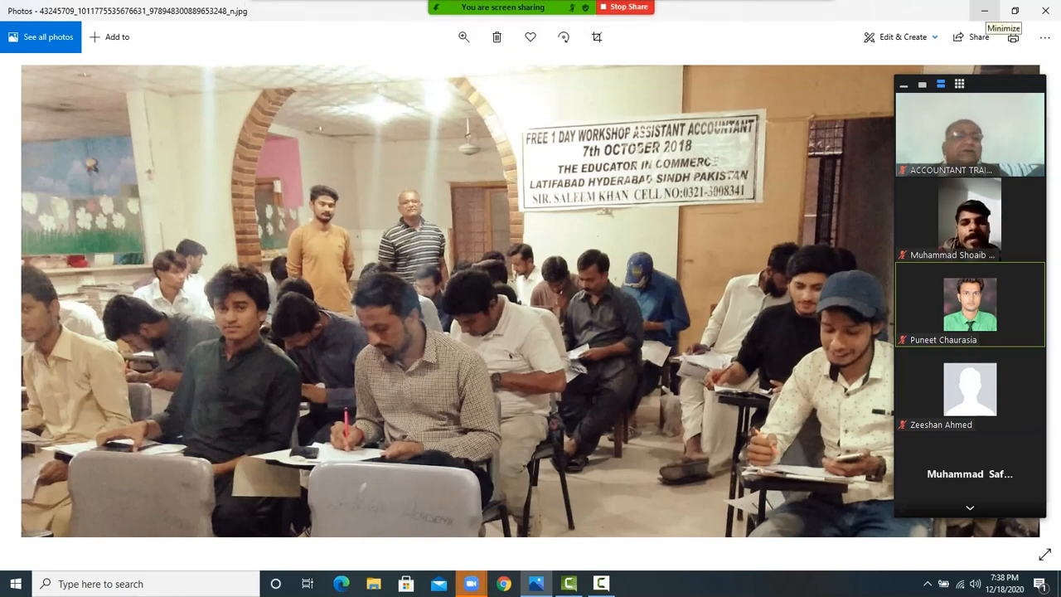
# Minimise the open photo and meeting windows and launch Tally.ERP 9 from the desktop.
pyautogui.click(985, 11)
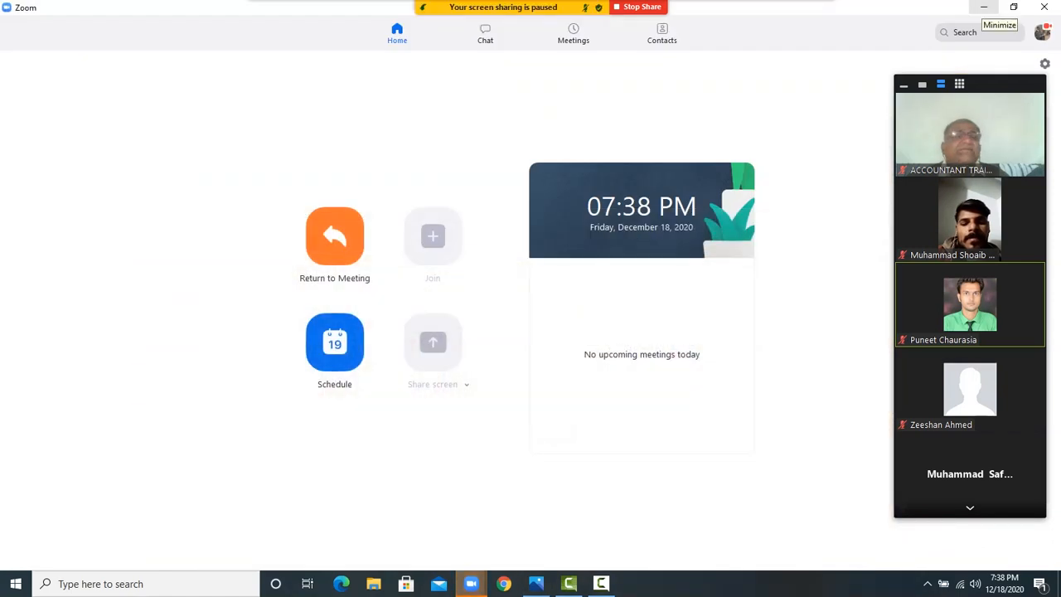
pyautogui.click(985, 10)
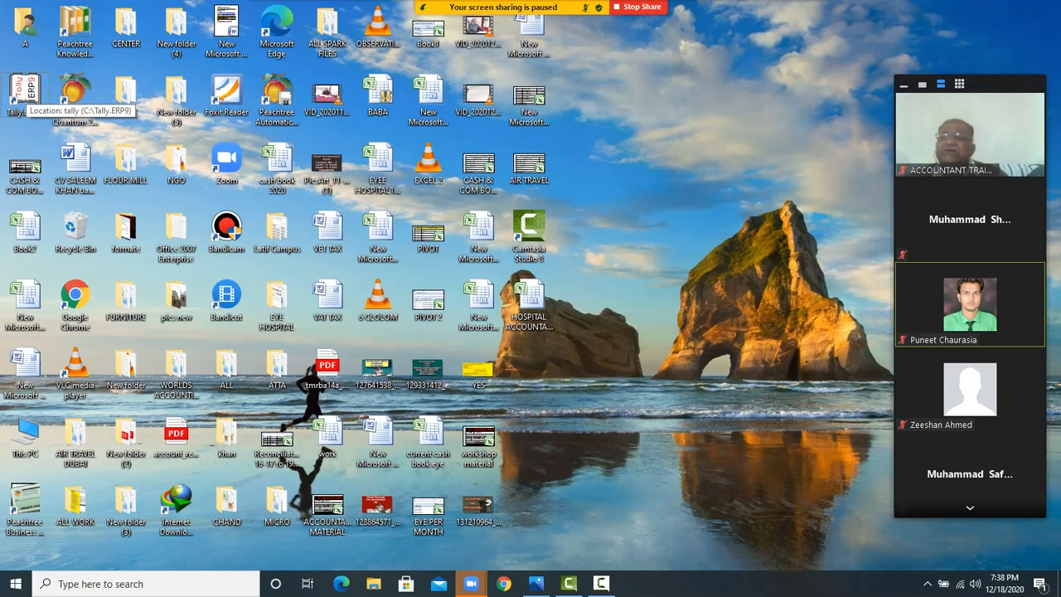
pyautogui.doubleClick(25, 91)
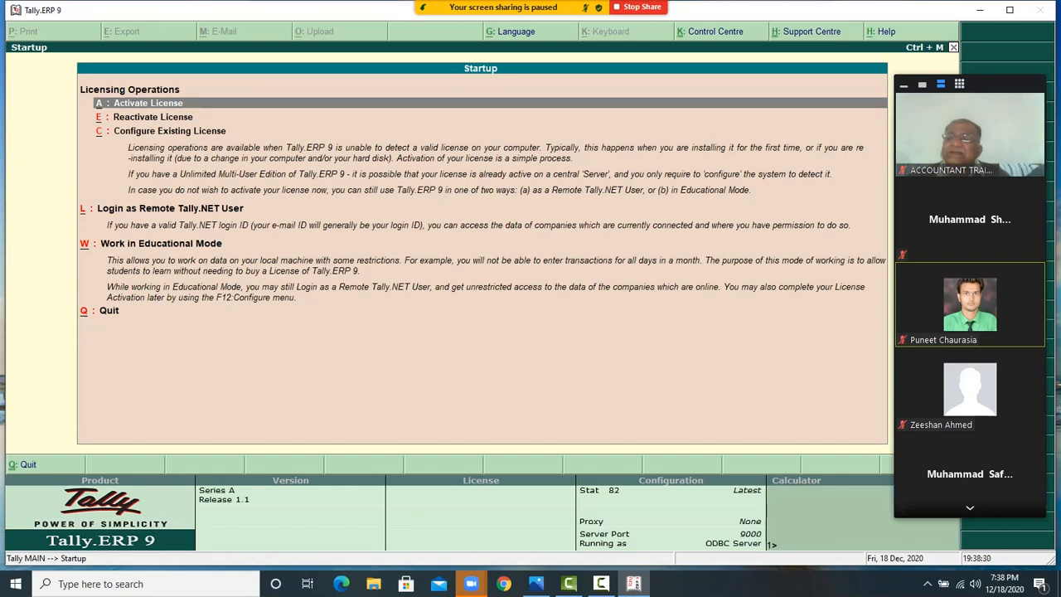
# Start working in Educational Mode with the Silver Edition (Single User) option.
pyautogui.press('w')
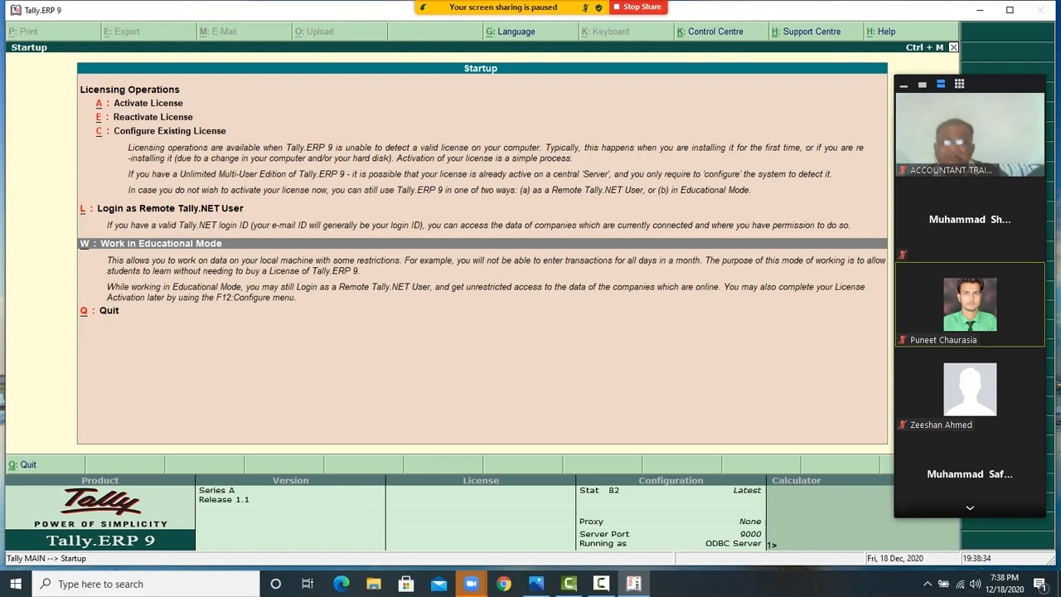
pyautogui.press('Return')
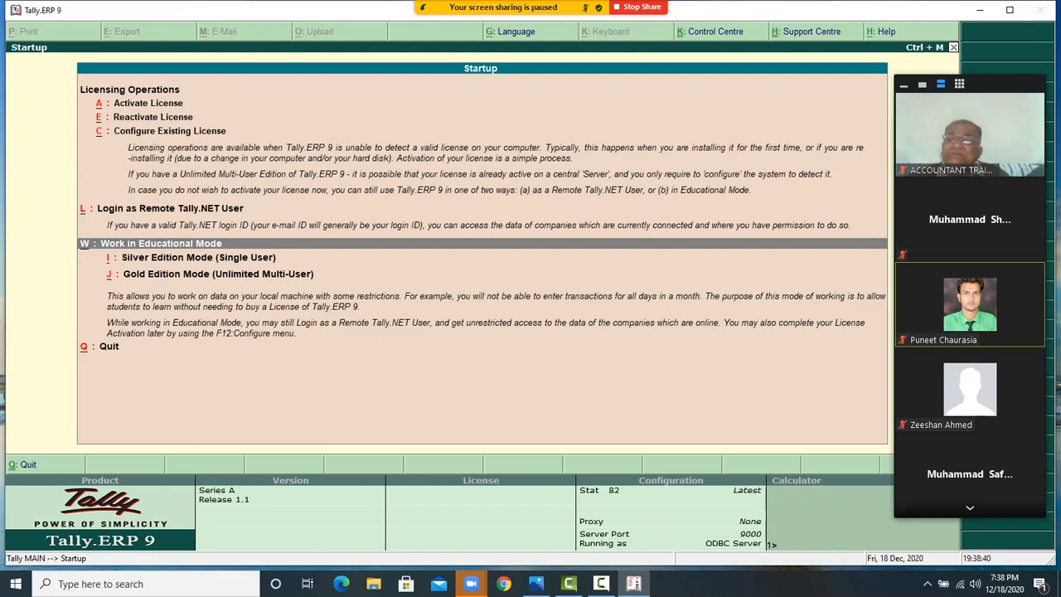
pyautogui.press('Down')
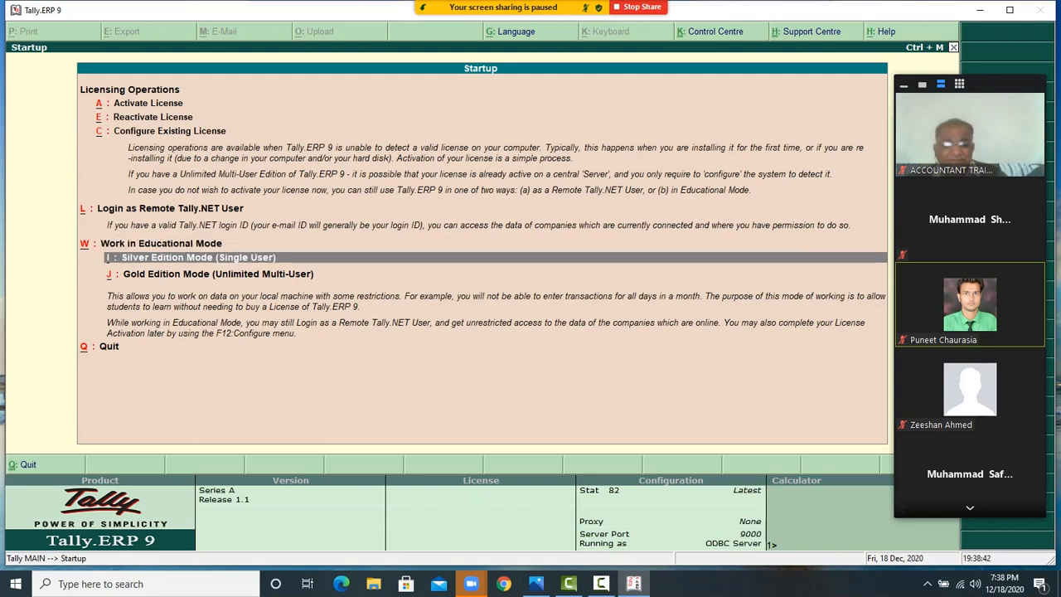
pyautogui.press('Return')
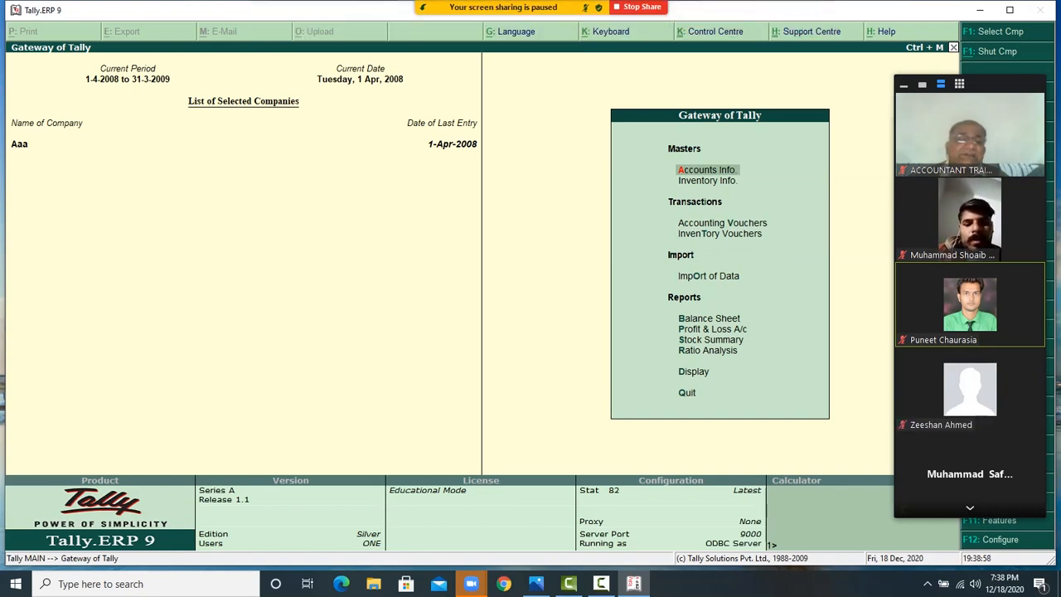
# Move the meeting video strip off the right-hand commands and open the Create Company form from Company Info.
pyautogui.moveTo(1005, 84); pyautogui.dragTo(838, 427)
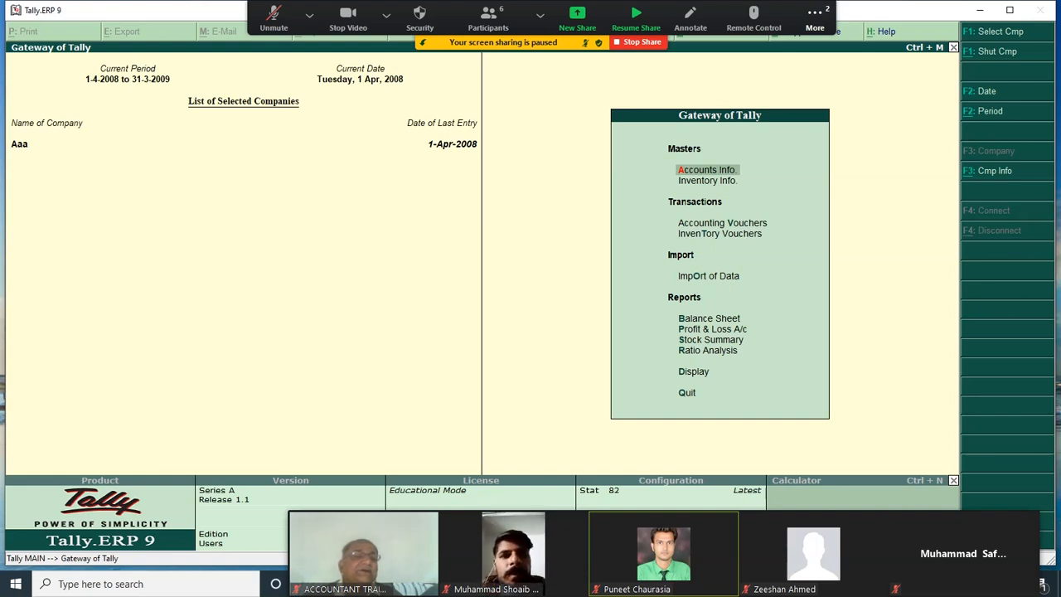
pyautogui.hotkey('alt', 'F3')
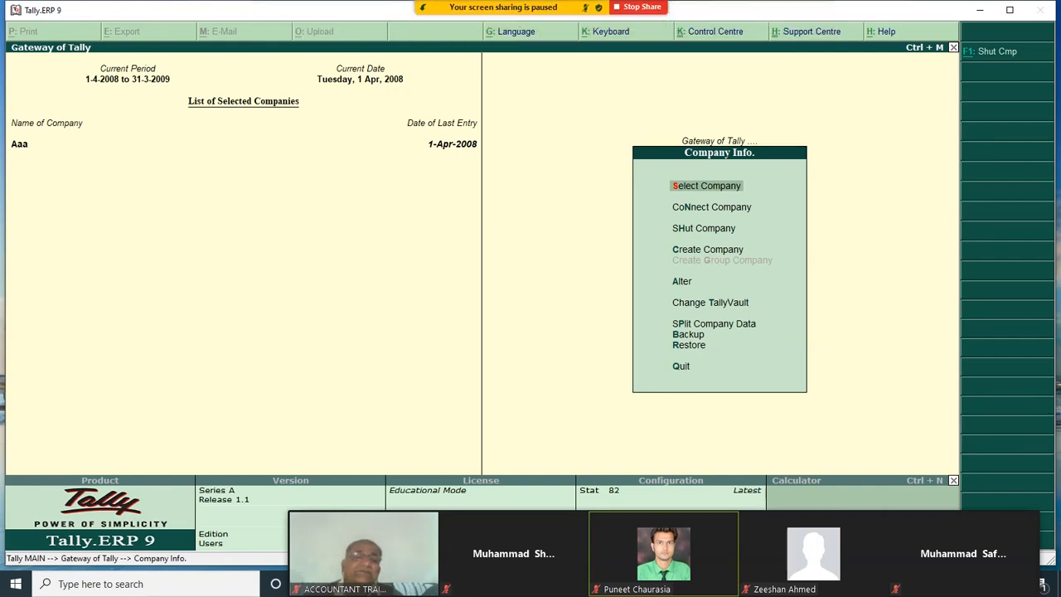
pyautogui.press('Down')
pyautogui.press('Down')
pyautogui.press('Down')
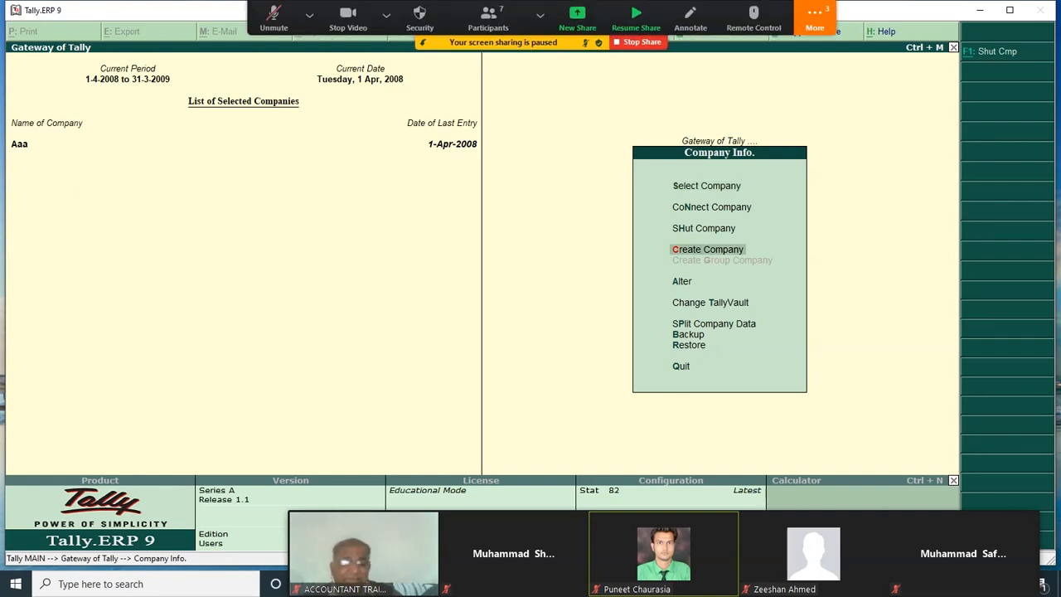
pyautogui.press('Return')
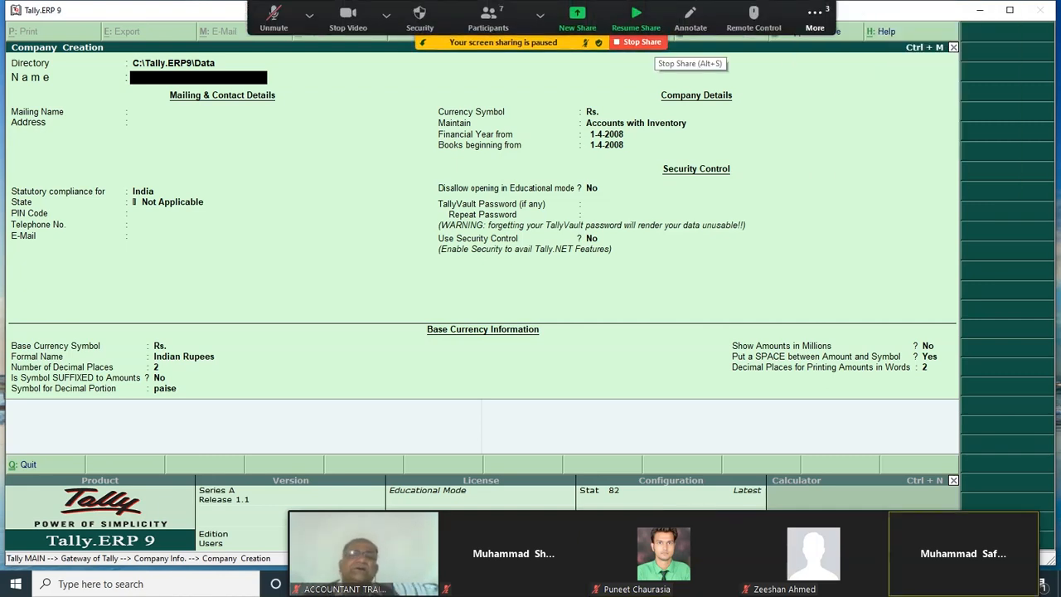
# Switch to Zoom by ending the screen share, unmute the host, admit both waiting participants and mute the unmuted attendees.
pyautogui.click(640, 19)
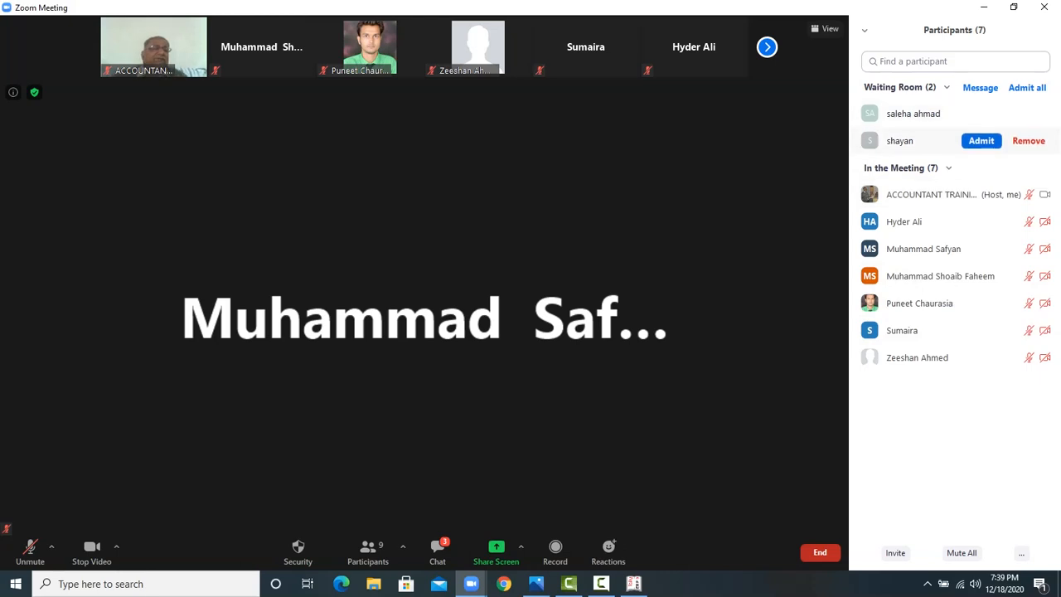
pyautogui.click(983, 194)
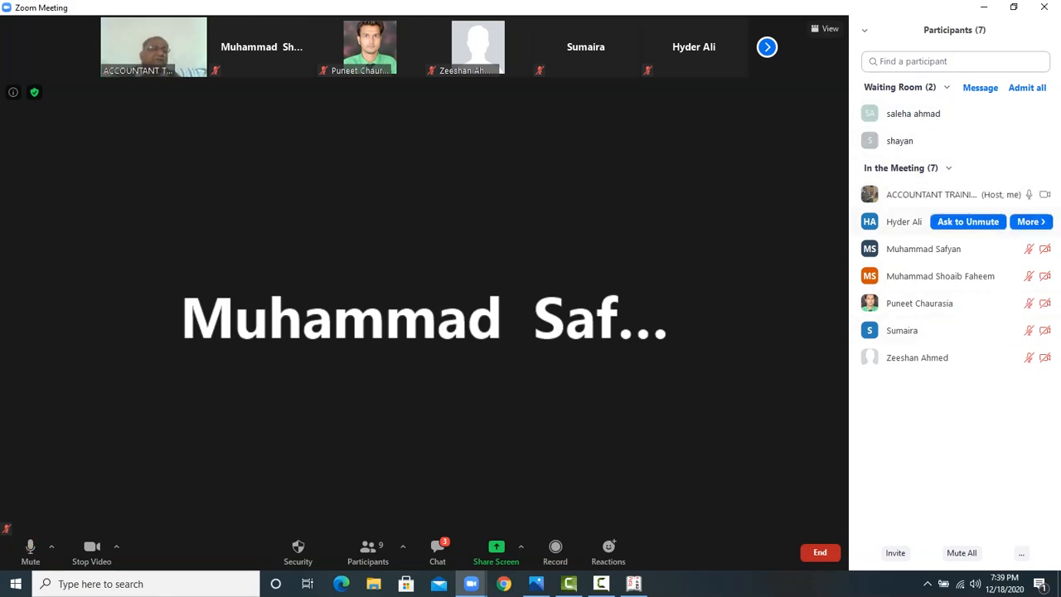
pyautogui.click(982, 141)
pyautogui.click(983, 113)
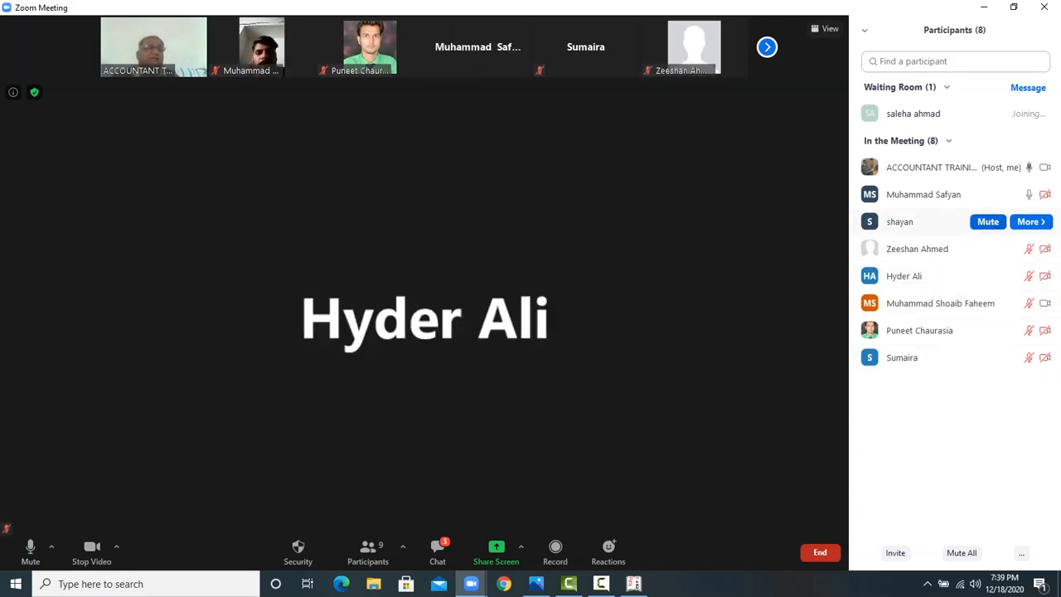
pyautogui.click(988, 195)
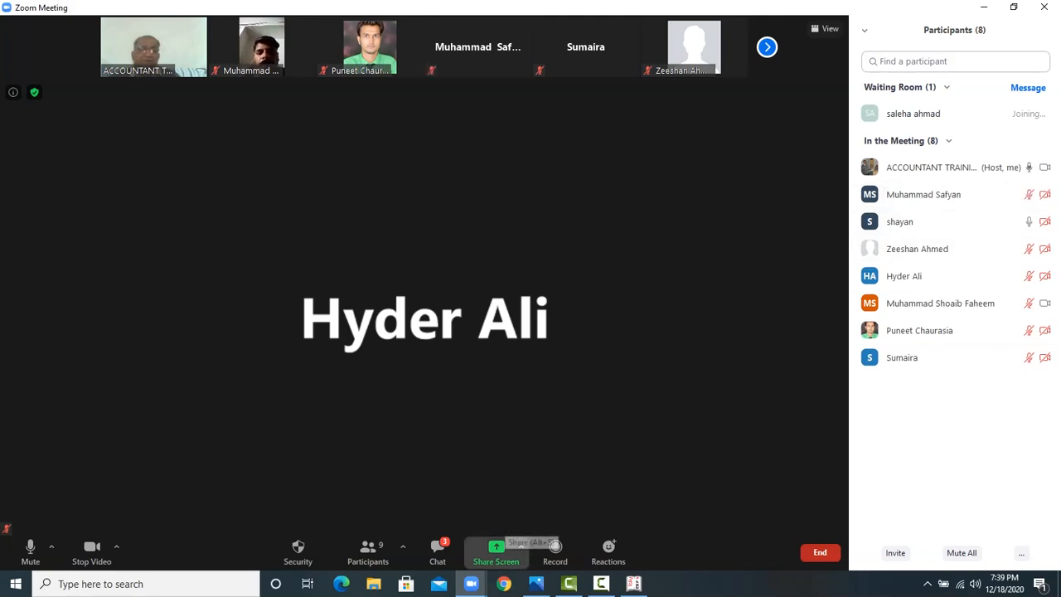
# Share the Tally.ERP 9 window with the meeting.
pyautogui.click(497, 550)
pyautogui.click(288, 283)
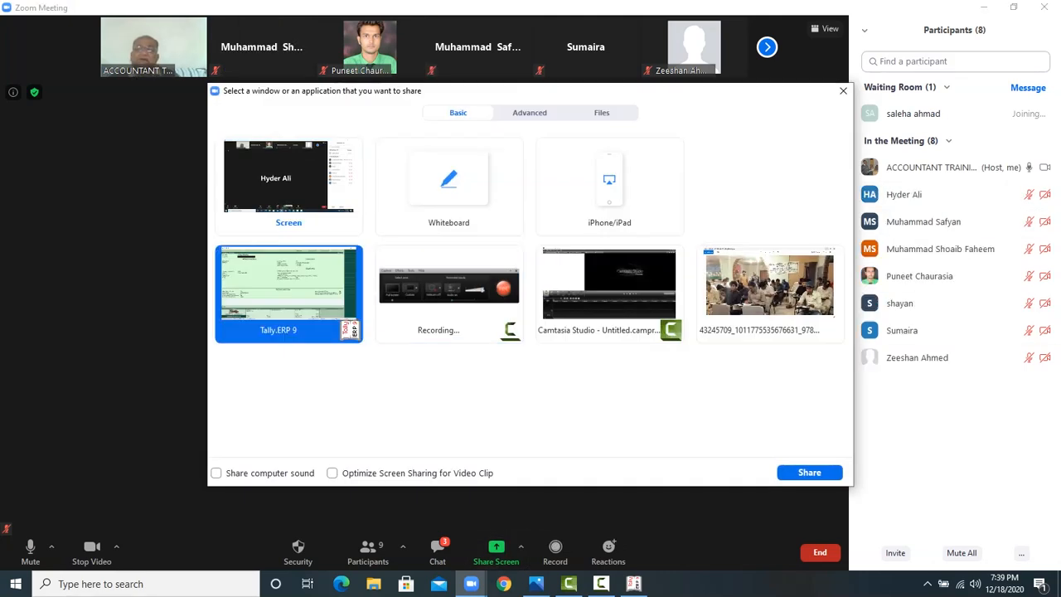
pyautogui.click(796, 472)
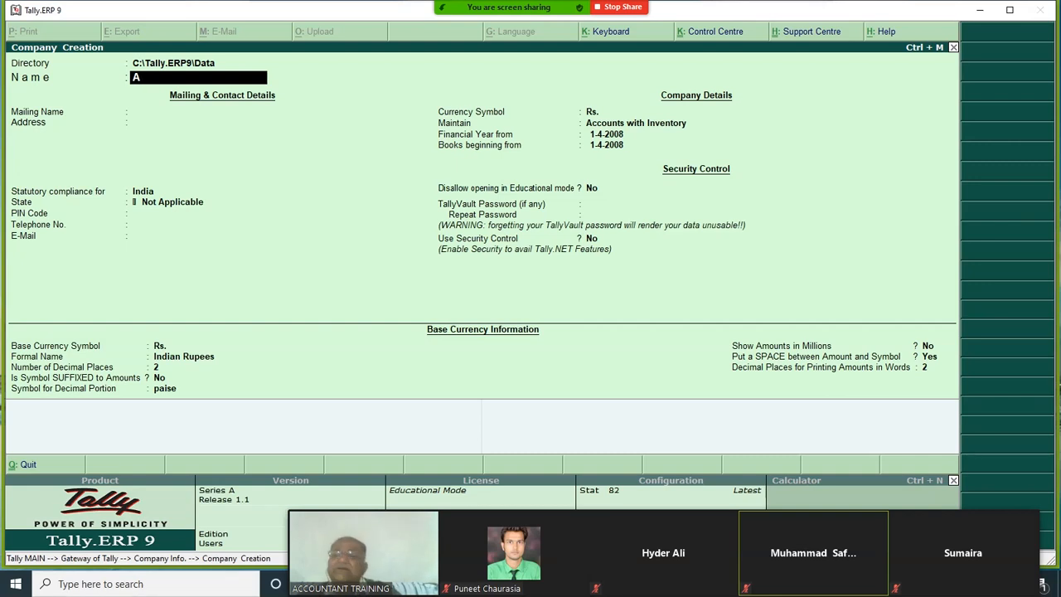
# Name the new company PAKISTAN COMPANY in the default data directory and accept the same mailing name.
pyautogui.press('BackSpace')
pyautogui.press('BackSpace')
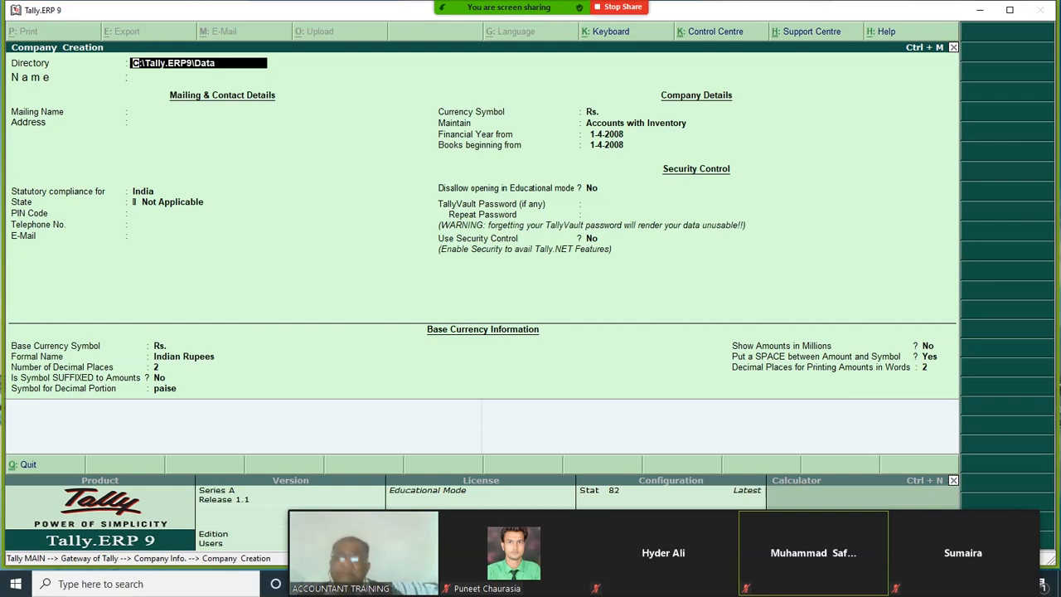
pyautogui.press('Return')
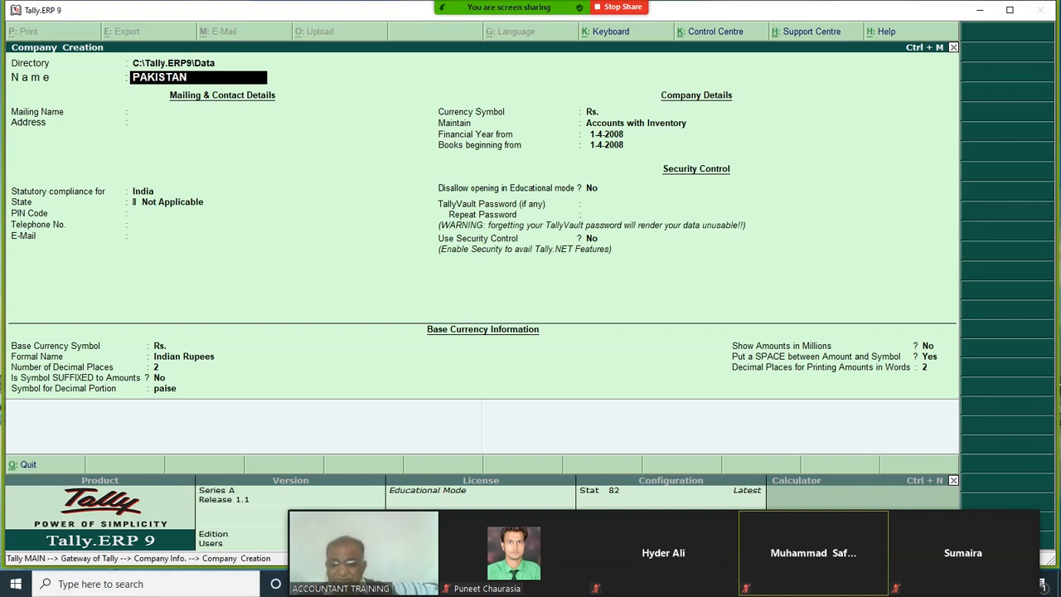
pyautogui.write('PAKISTAN COMPANY')
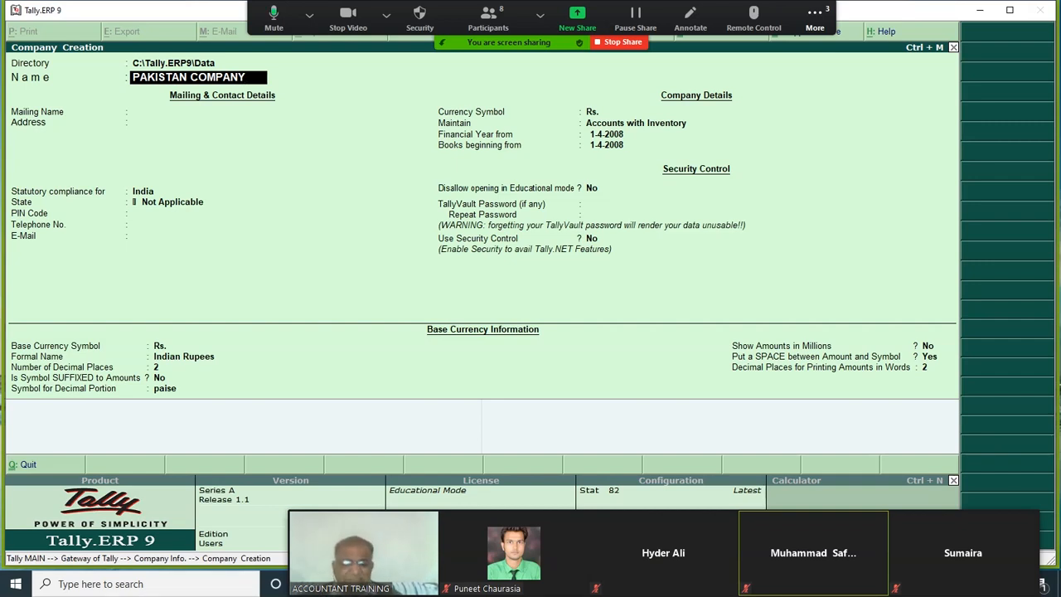
pyautogui.press('Return')
pyautogui.press('Return')
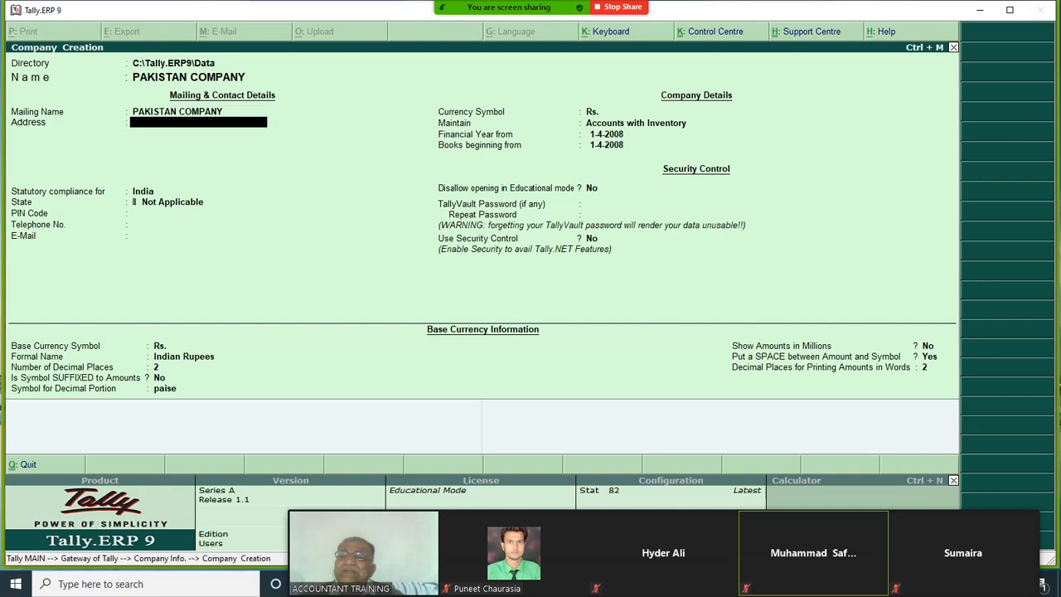
# Leave address and contact details blank, keeping India, state Not Applicable, Rs., Accounts with Inventory and financial year from 1-4-2008.
pyautogui.press('Return')
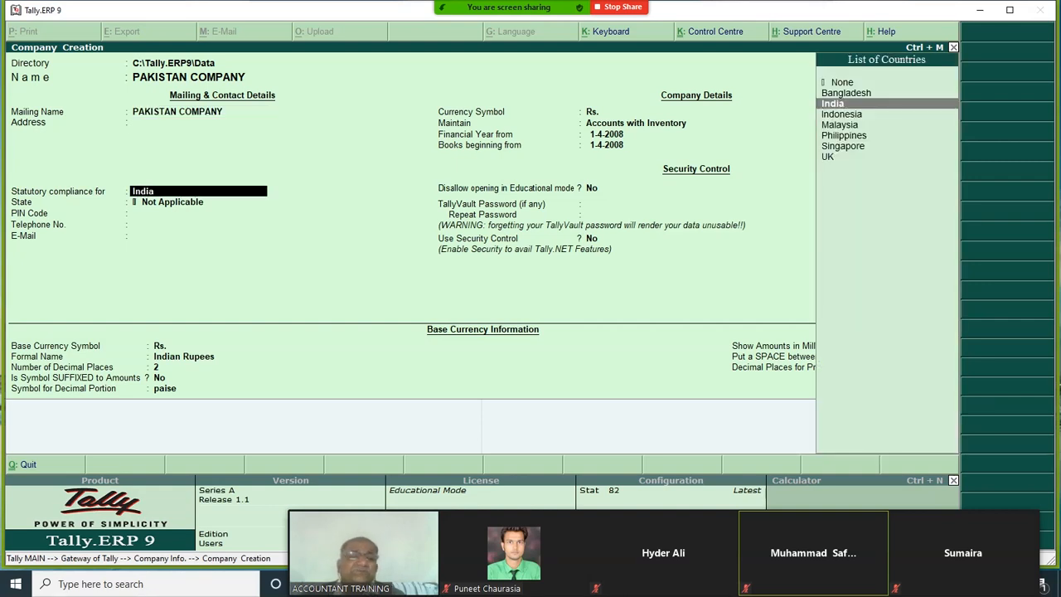
pyautogui.press('Return')
pyautogui.press('Return')
pyautogui.press('Return')
pyautogui.press('Return')
pyautogui.press('Return')
pyautogui.press('Return')
pyautogui.press('Return')
pyautogui.press('Return')
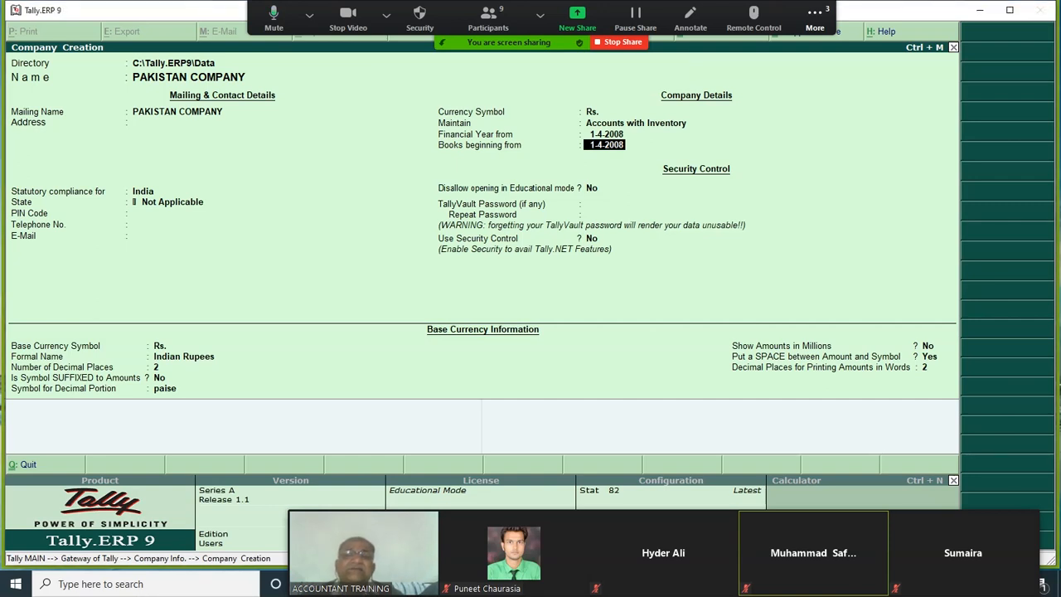
# Accept 1-4-2008 as the books beginning date and keep the default security settings, continuing to the base currency symbol.
pyautogui.press('Return')
pyautogui.press('Return')
pyautogui.press('Return')
pyautogui.press('Return')
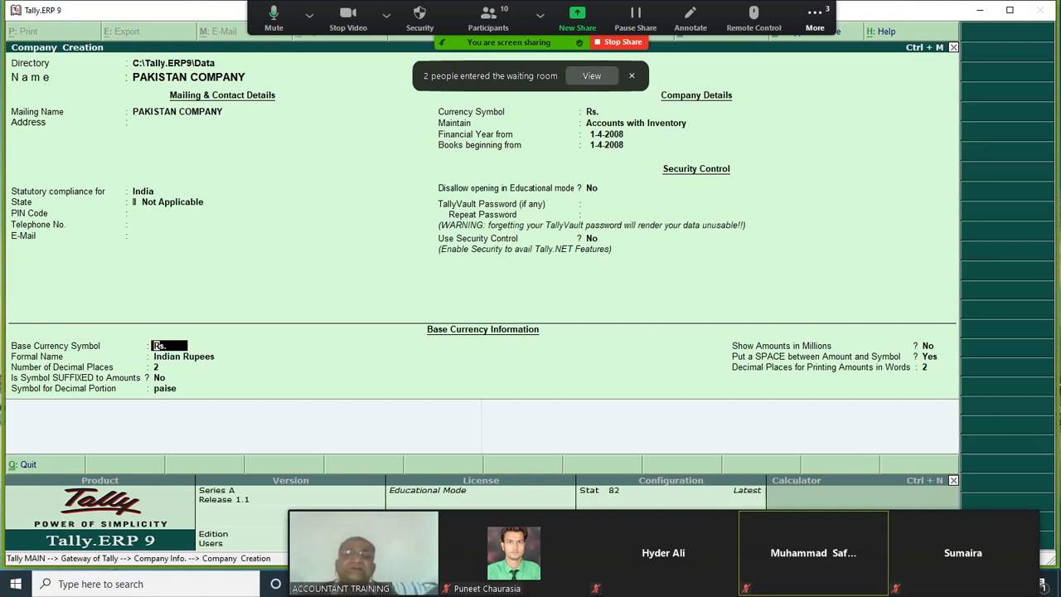
# Admit the remaining person from the meeting's waiting room, look through the participants list and minimise it.
pyautogui.click(591, 76)
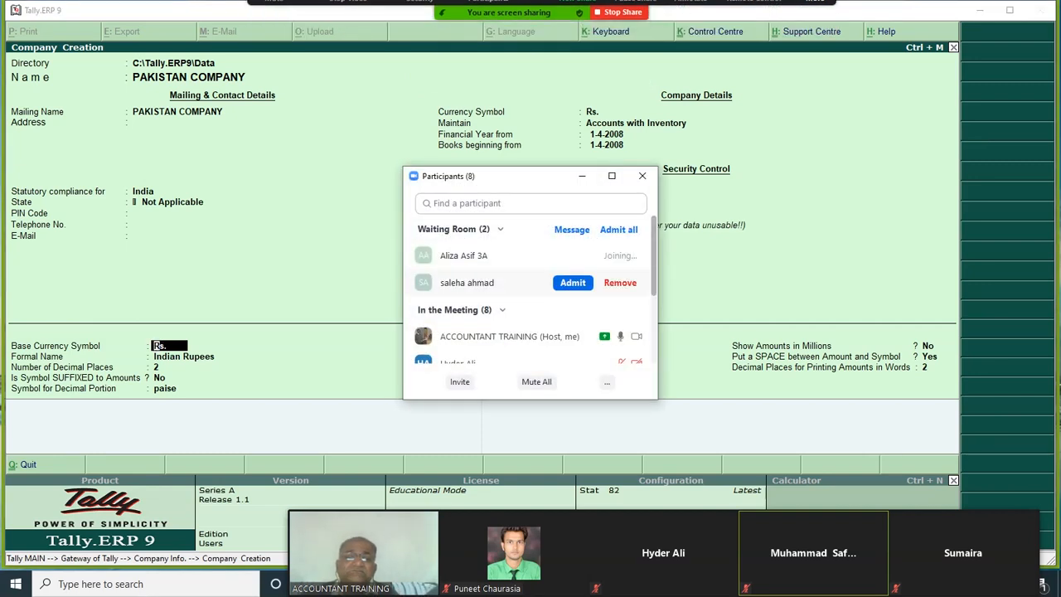
pyautogui.click(572, 283)
pyautogui.scroll(-6, 572, 282)
pyautogui.scroll(6, 572, 283)
pyautogui.scroll(-1, 572, 283)
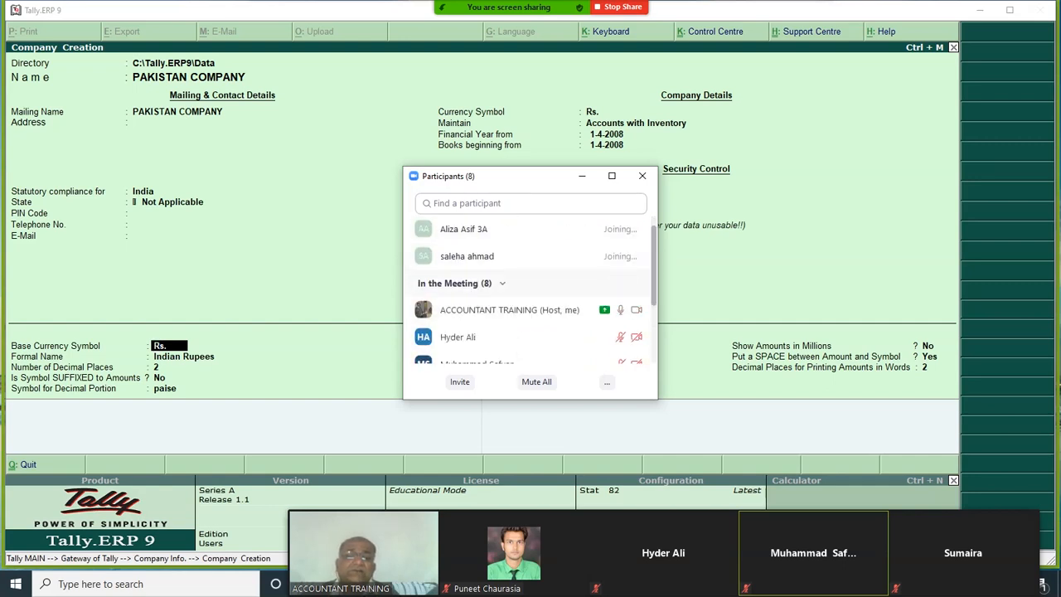
pyautogui.scroll(-3, 531, 295)
pyautogui.scroll(4, 531, 295)
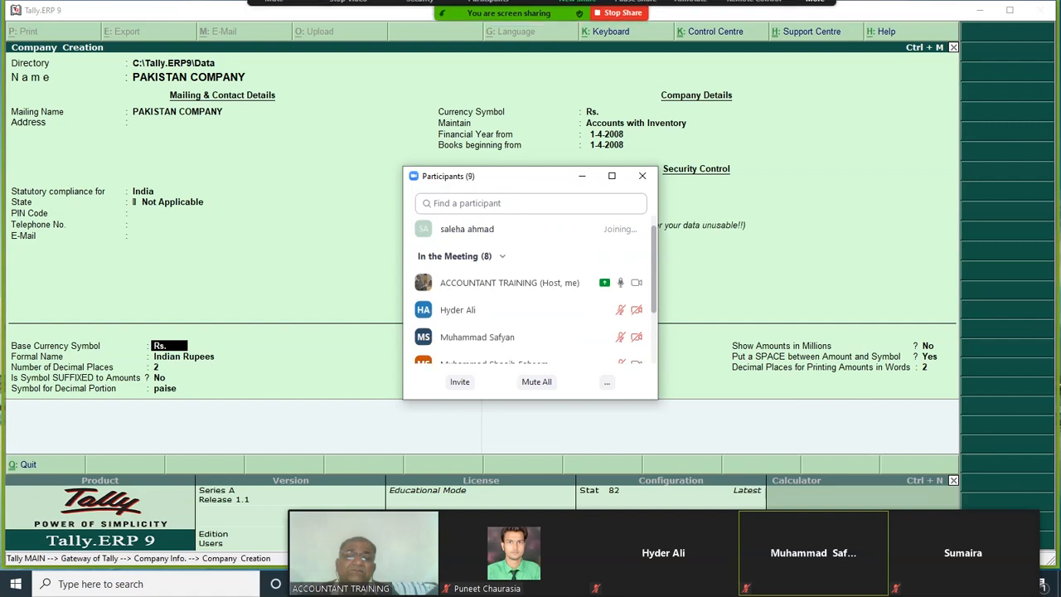
pyautogui.scroll(-5, 535, 290)
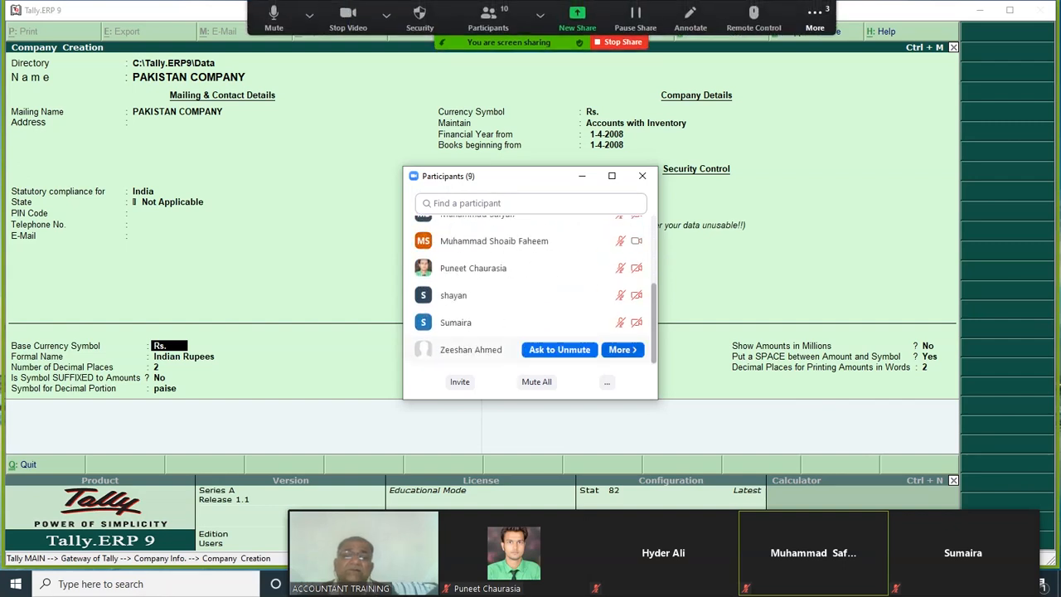
pyautogui.click(582, 176)
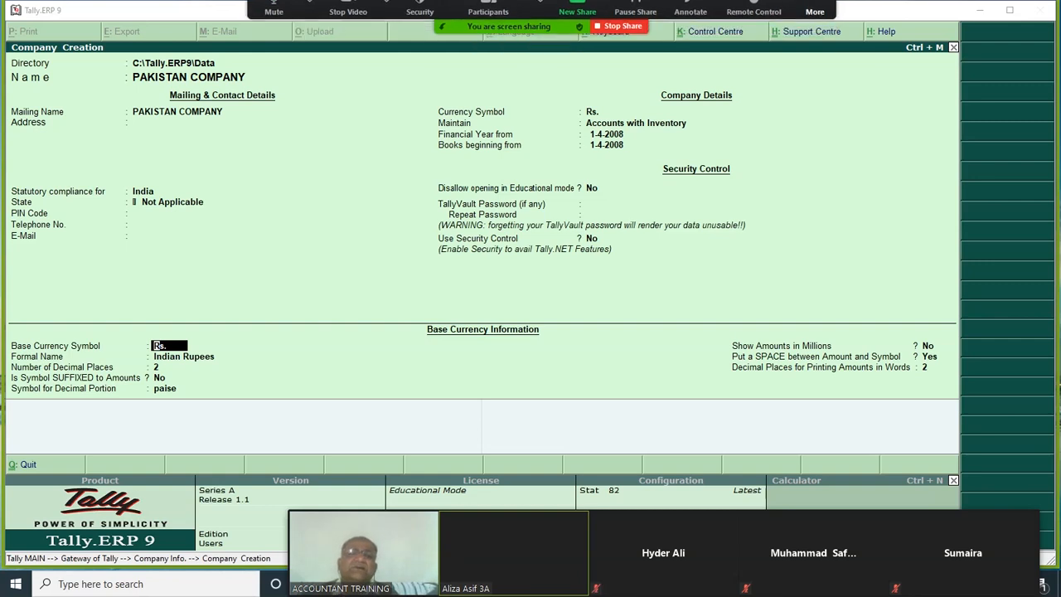
# Stop the current screen share and share the Tally.ERP 9 window again.
pyautogui.click(627, 7)
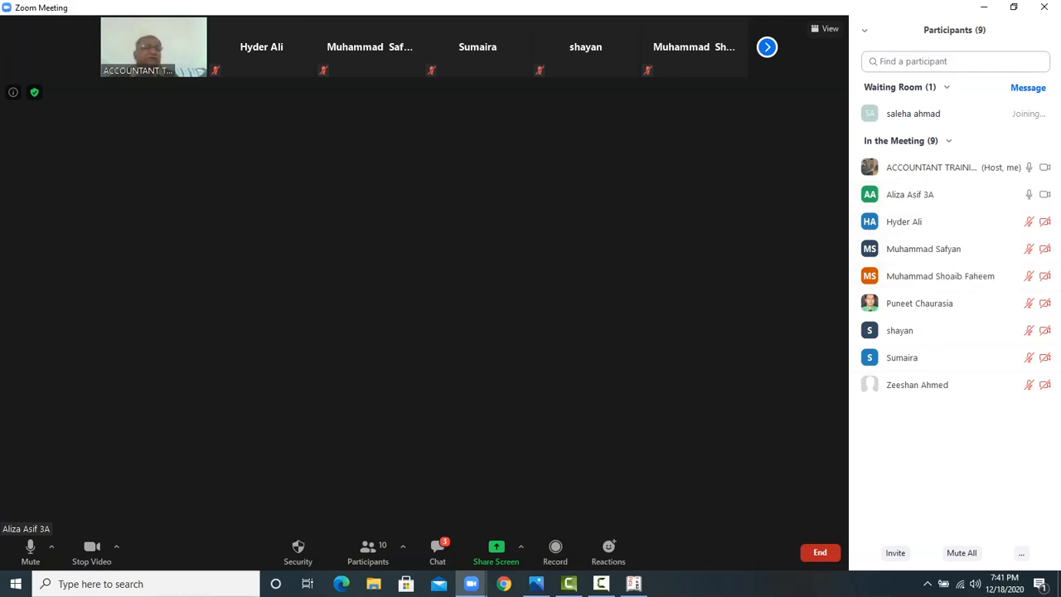
pyautogui.click(496, 552)
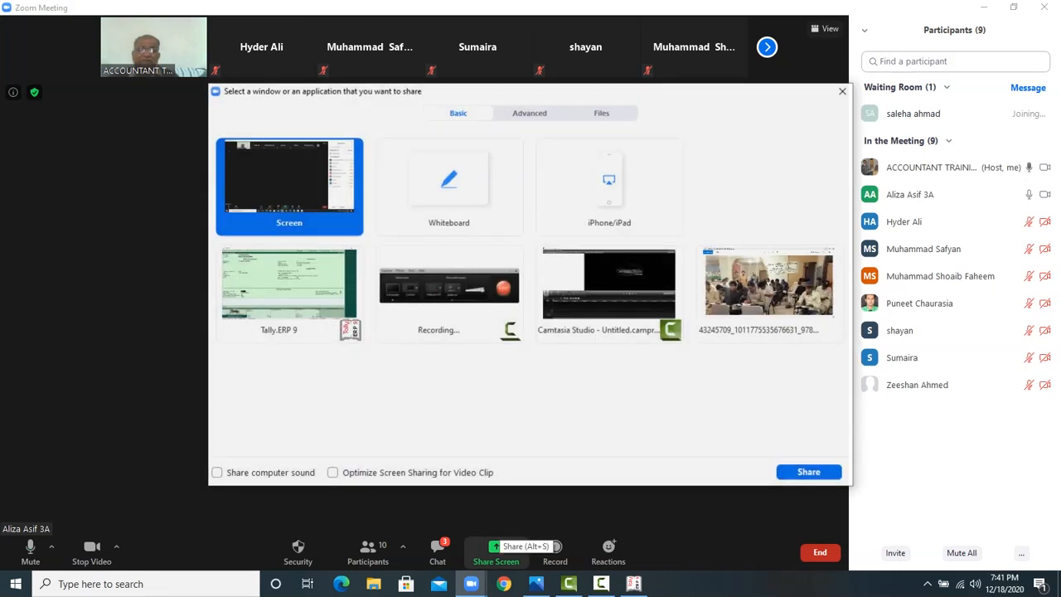
pyautogui.click(290, 282)
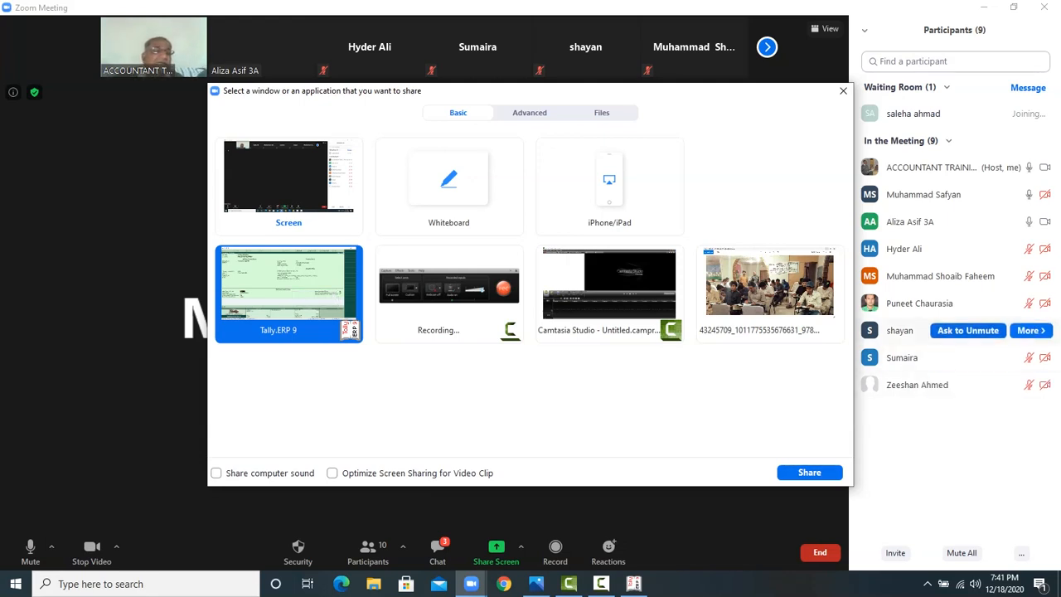
pyautogui.click(809, 473)
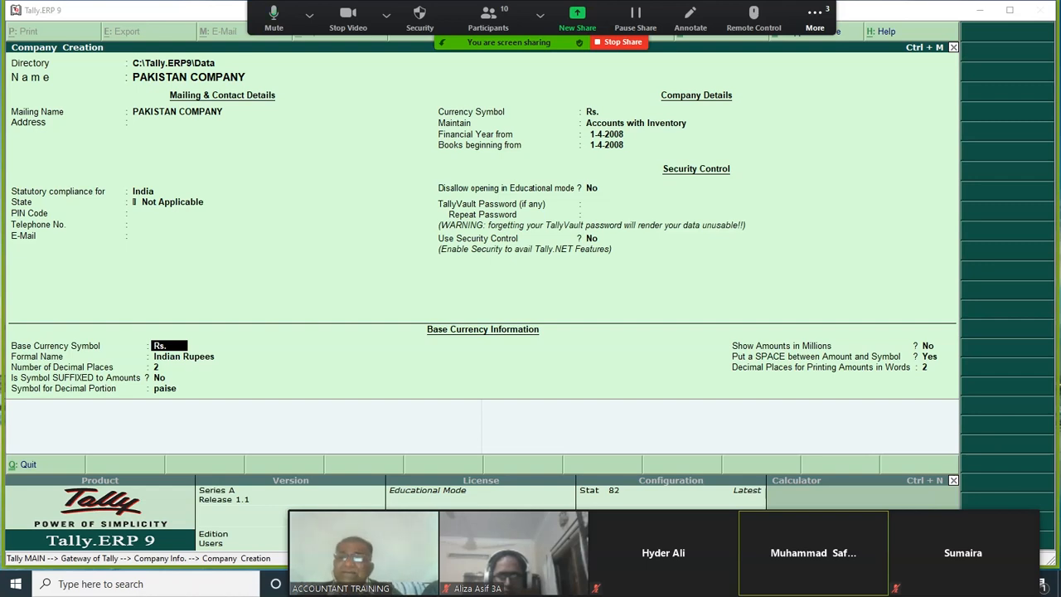
# Go back over the company details from the PIN code onward, leaving contact fields blank and keeping the 1-4-2008 dates and default security settings.
pyautogui.click(197, 213)
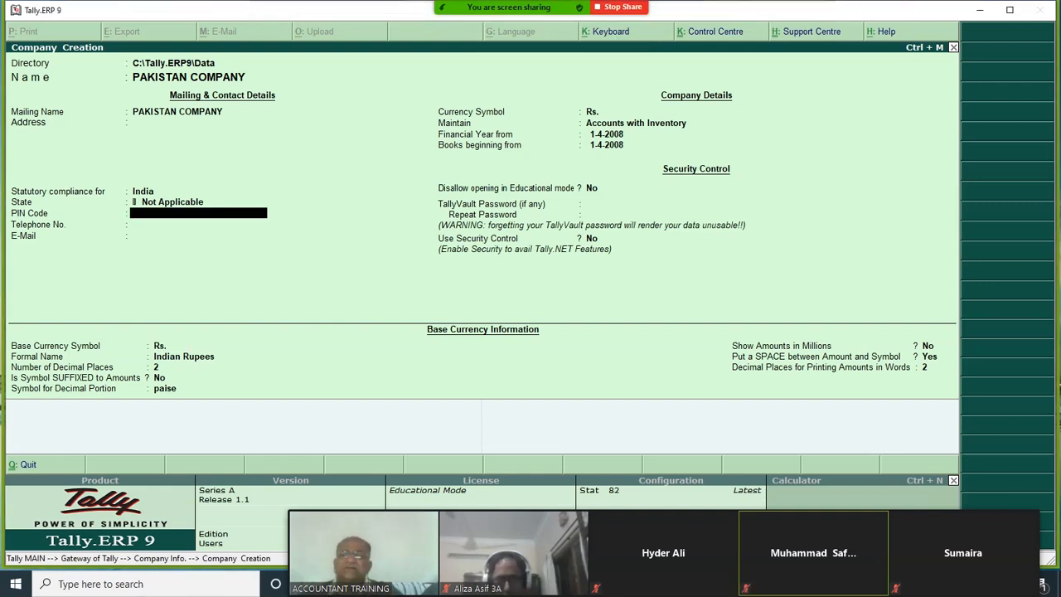
pyautogui.press('Return')
pyautogui.press('Return')
pyautogui.press('Return')
pyautogui.press('Return')
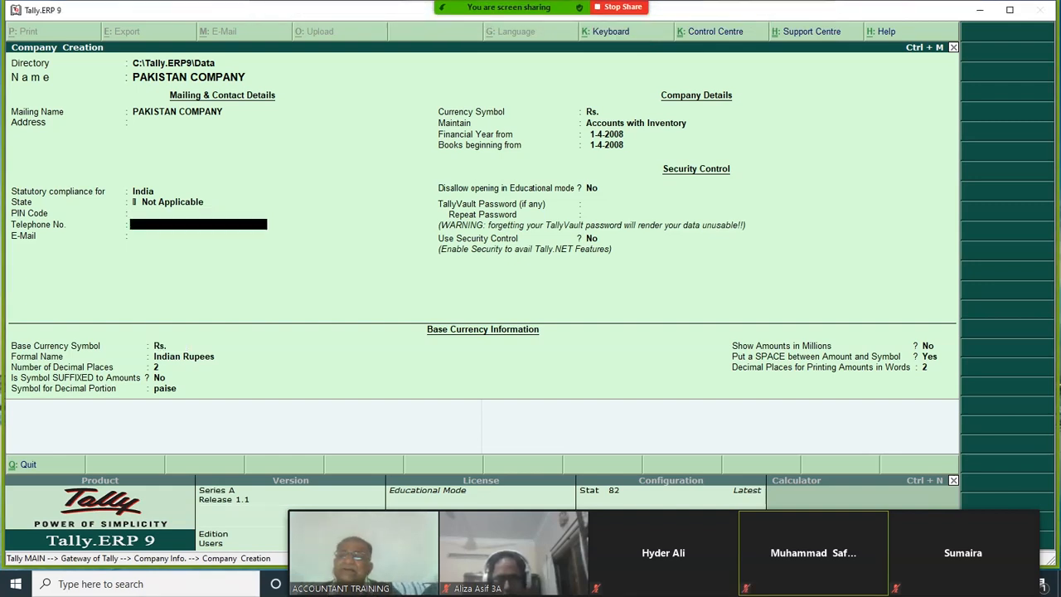
pyautogui.press('Return')
pyautogui.press('Return')
pyautogui.press('Return')
pyautogui.press('Return')
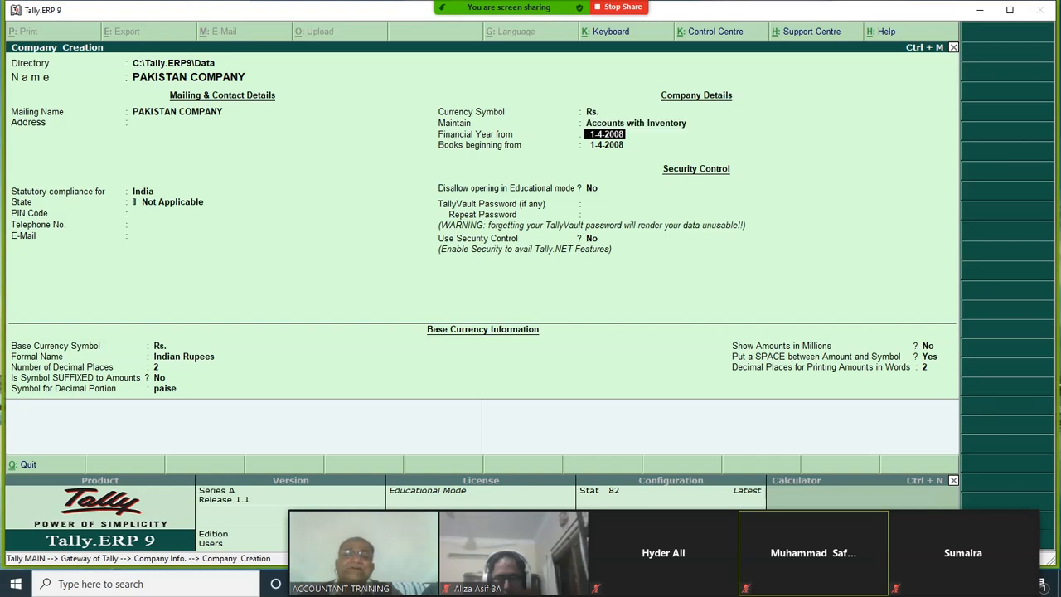
pyautogui.press('Return')
pyautogui.press('Return')
pyautogui.press('Return')
pyautogui.press('Return')
pyautogui.press('Return')
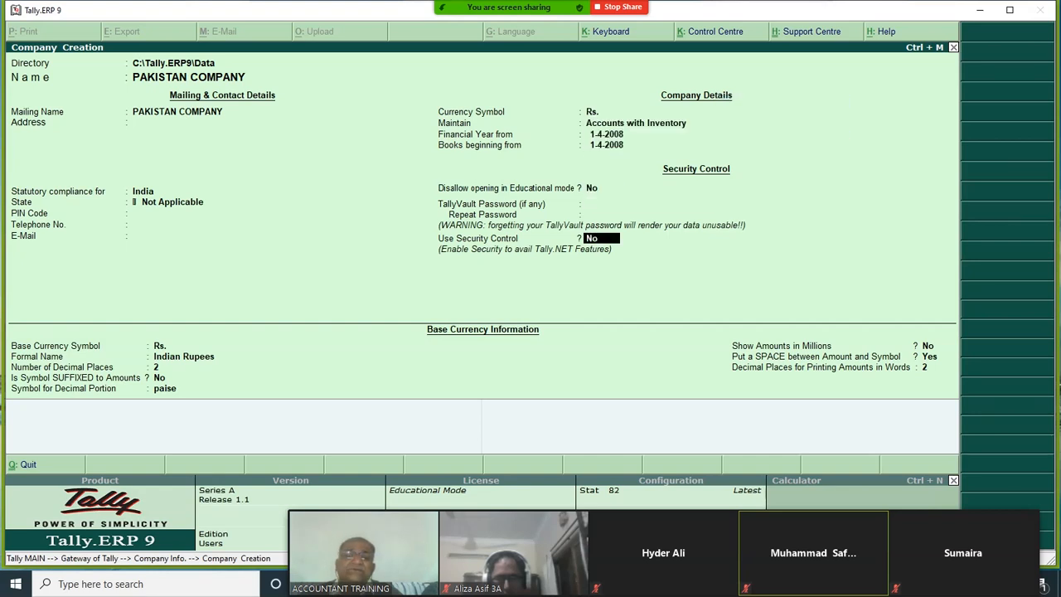
# Keep the default Indian Rupees base currency settings, save PAKISTAN COMPANY and return to the Gateway of Tally.
pyautogui.press('Return')
pyautogui.press('Return')
pyautogui.press('Return')
pyautogui.press('Return')
pyautogui.press('Return')
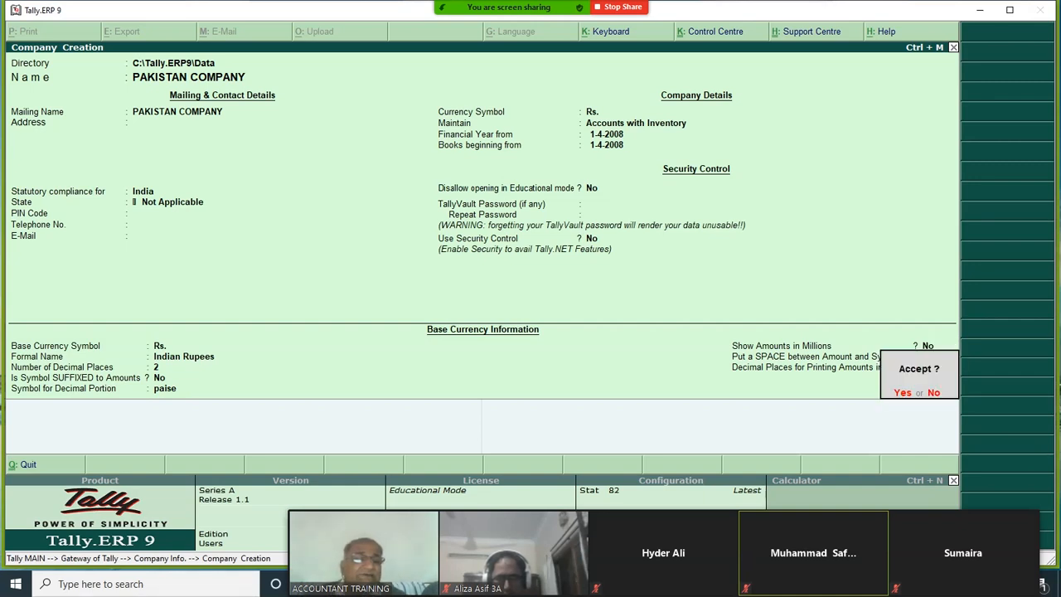
pyautogui.press('Return')
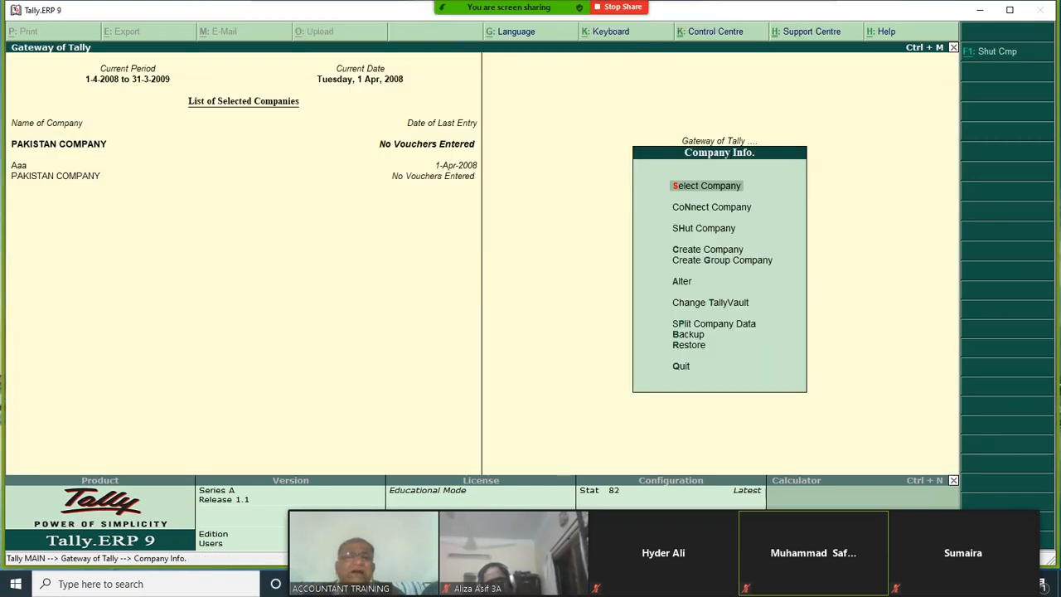
pyautogui.press('Escape')
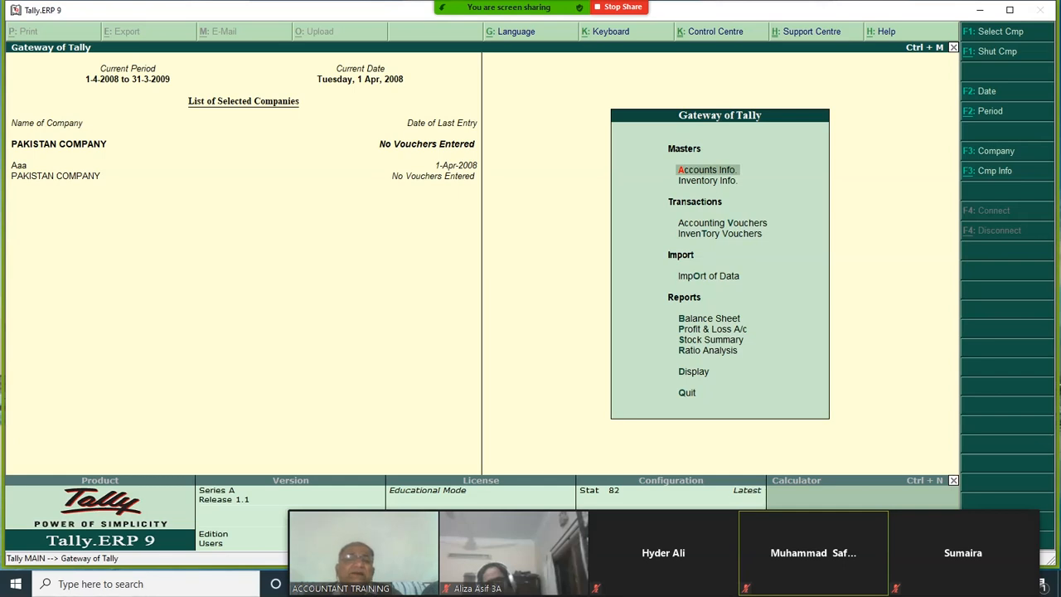
# Look through the masters and transactions entries of the Gateway of Tally, ending on Accounts Info.
pyautogui.press('Down')
pyautogui.press('Down')
pyautogui.press('Down')
pyautogui.press('Down')
pyautogui.press('Down')
pyautogui.press('Down')
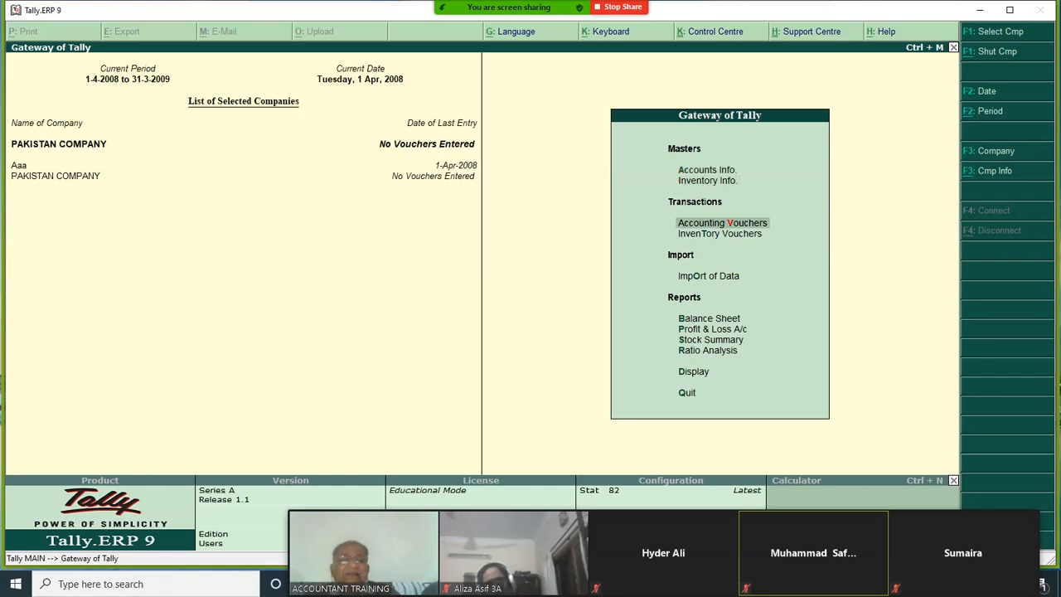
pyautogui.press('Down')
pyautogui.press('Up')
pyautogui.press('Up')
pyautogui.press('Up')
pyautogui.press('Up')
pyautogui.press('Up')
pyautogui.press('Up')
pyautogui.press('Up')
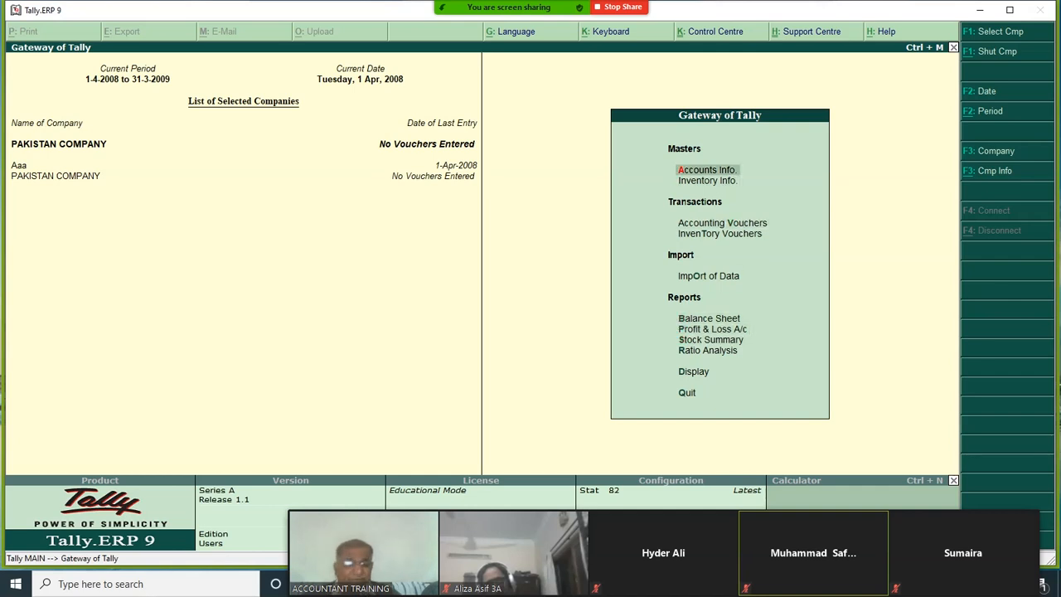
pyautogui.press('Return')
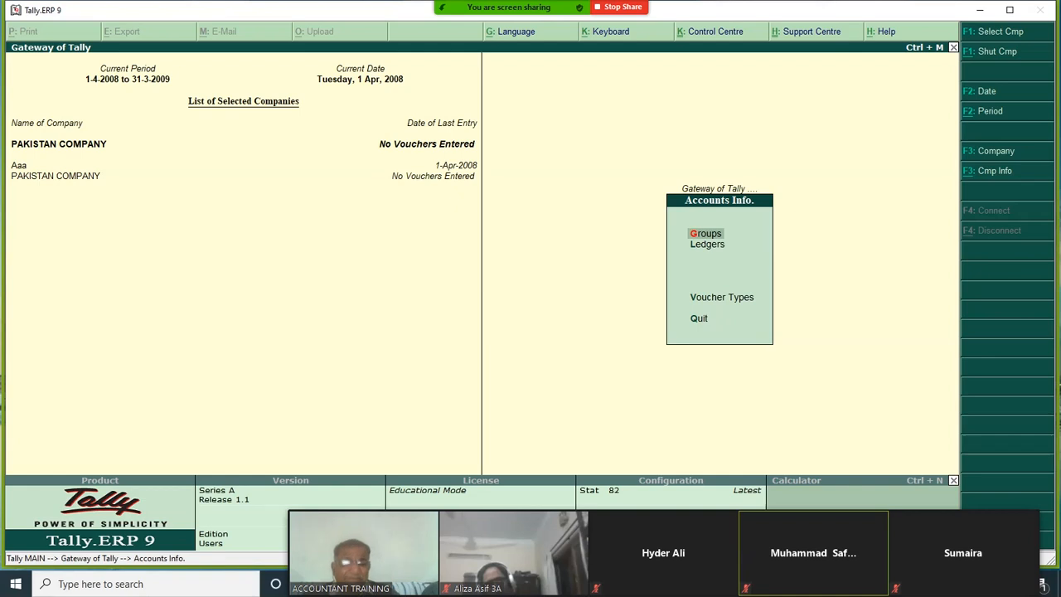
pyautogui.press('Down')
pyautogui.press('Return')
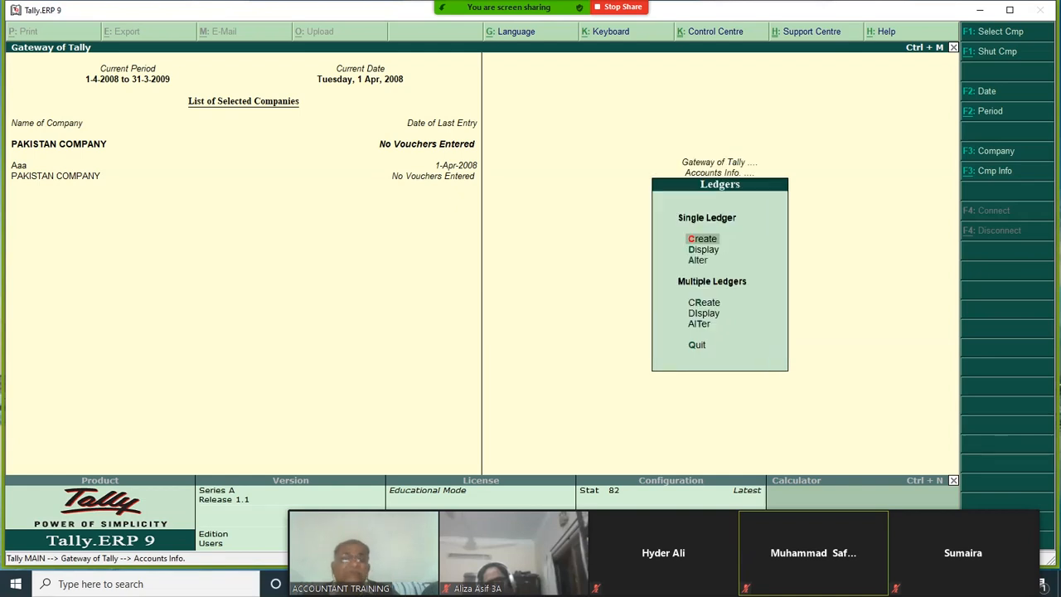
pyautogui.press('Return')
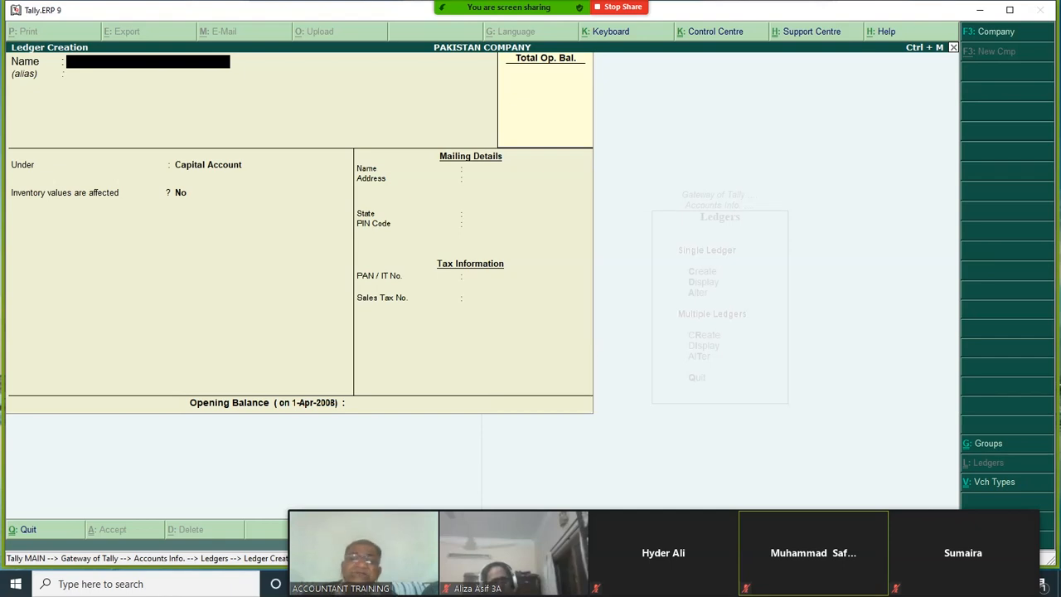
pyautogui.press('Escape')
pyautogui.press('Escape')
pyautogui.press('Escape')
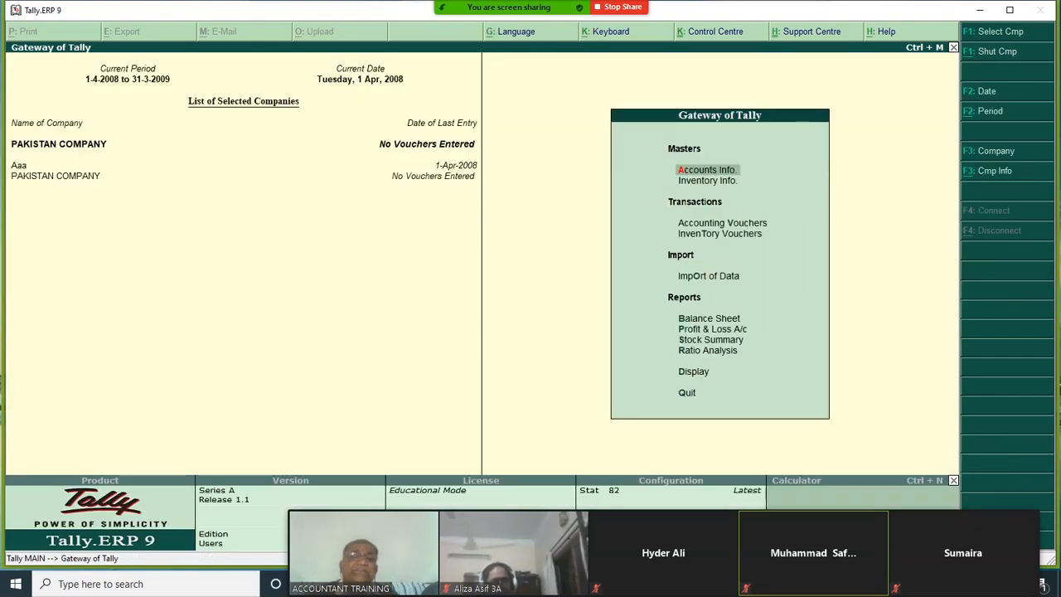
pyautogui.press('Down')
pyautogui.press('Up')
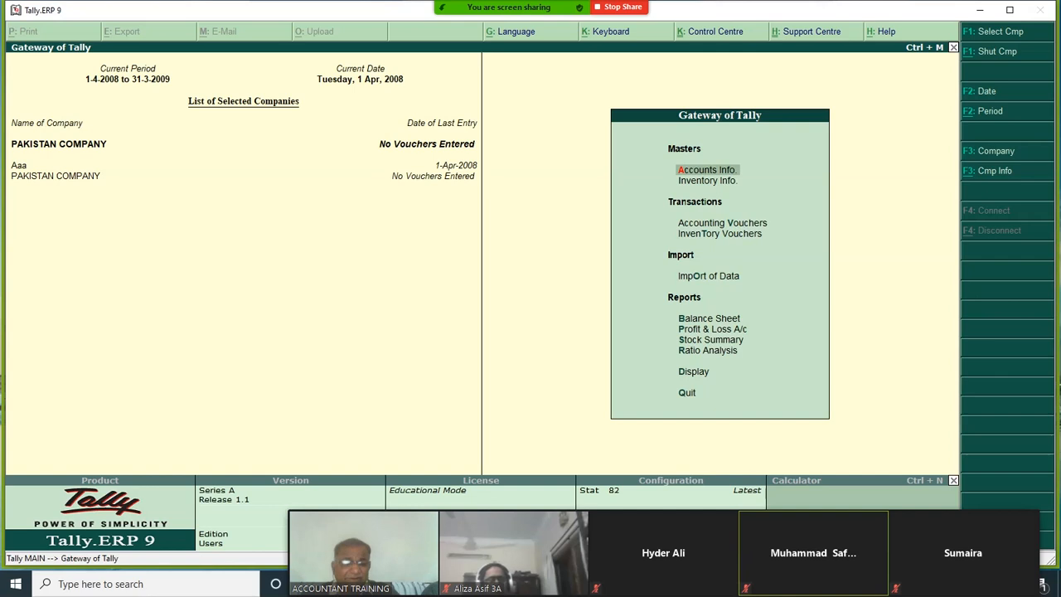
pyautogui.press('Return')
pyautogui.press('Down')
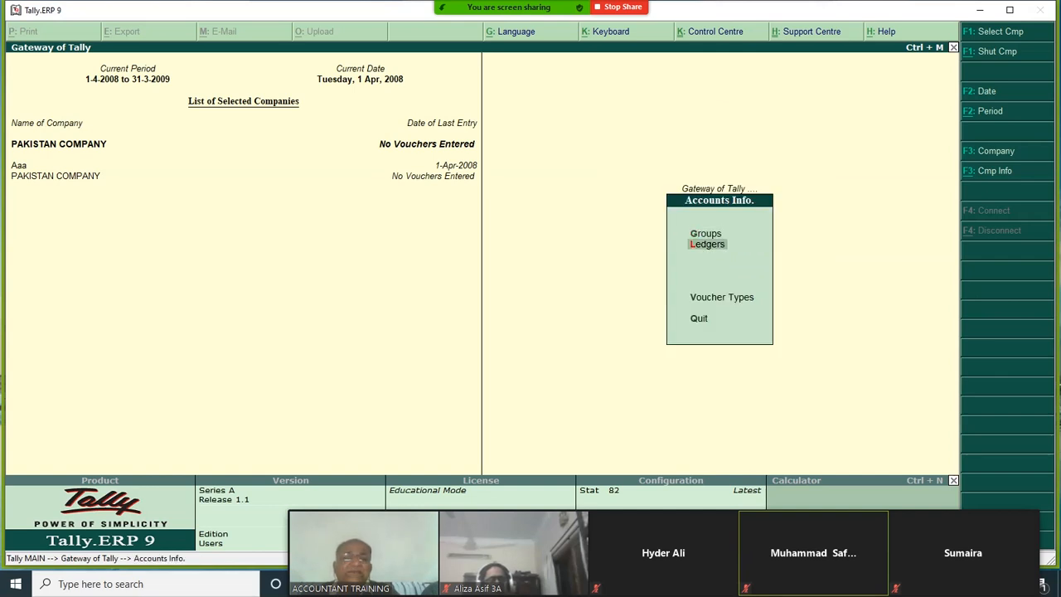
pyautogui.press('Return')
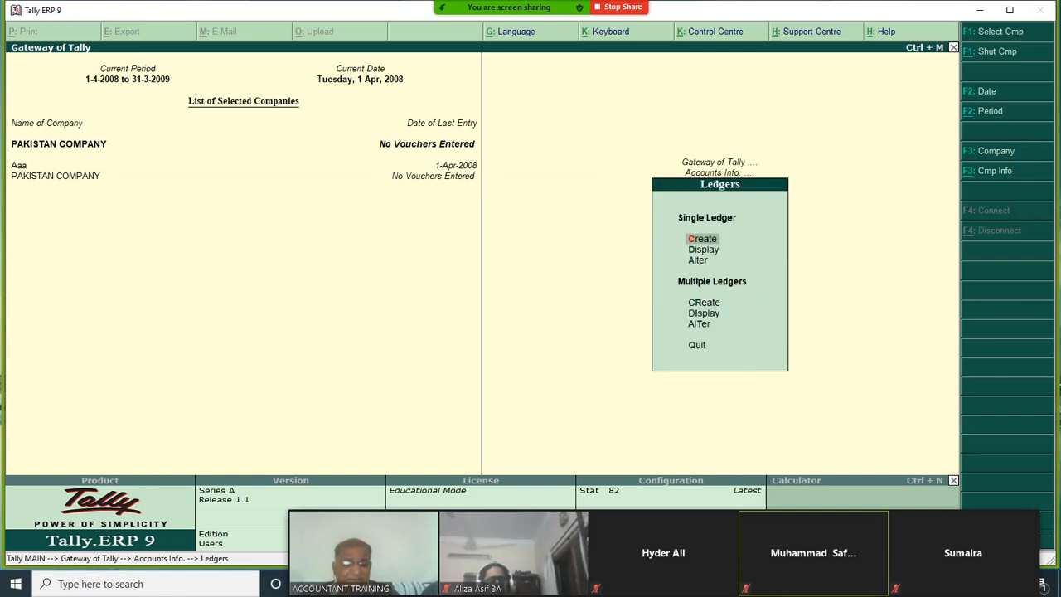
pyautogui.press('Return')
pyautogui.press('Escape')
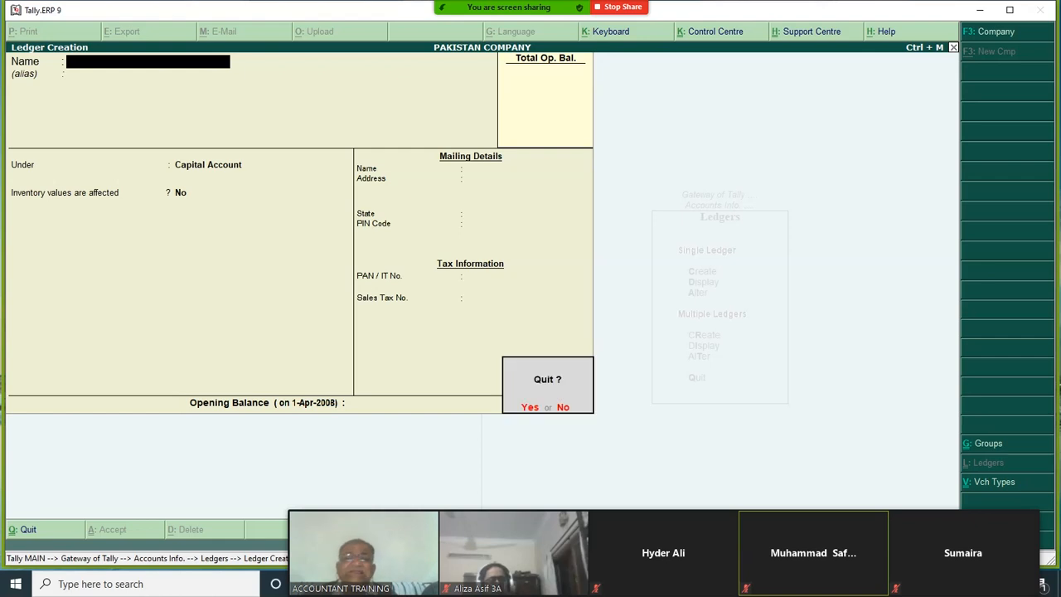
pyautogui.press('Return')
pyautogui.press('Escape')
pyautogui.press('Escape')
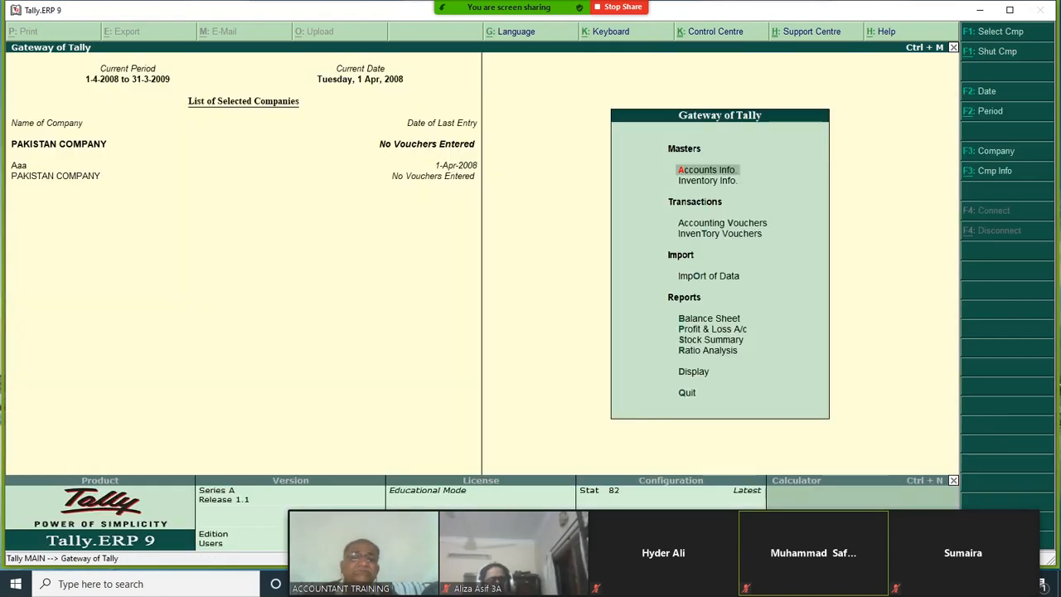
# Start creating a single ledger in PAKISTAN COMPANY, name it CAPITAL and leave the alias blank.
pyautogui.press('Return')
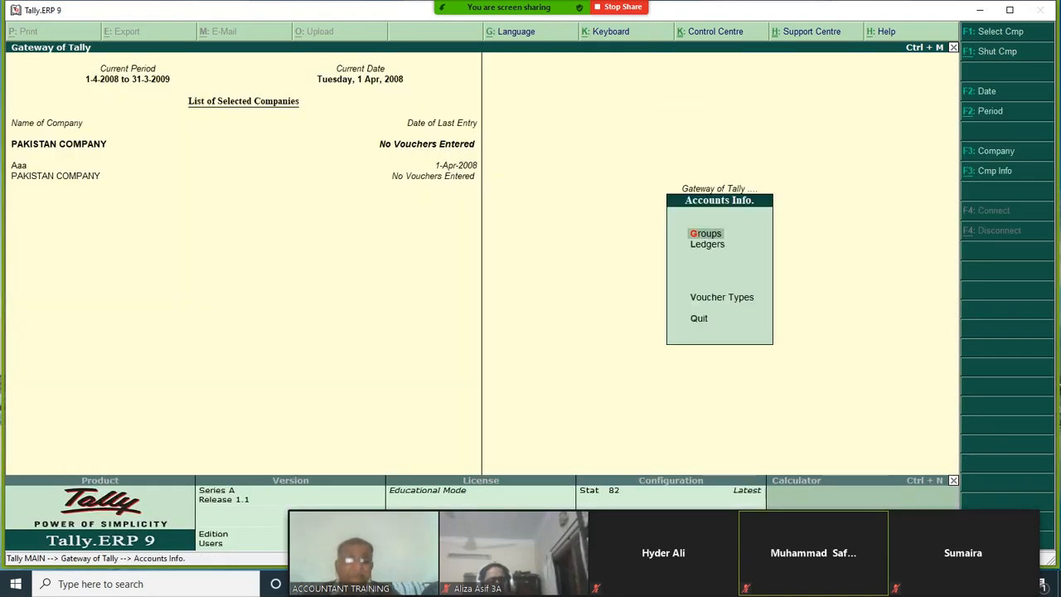
pyautogui.press('Down')
pyautogui.press('Return')
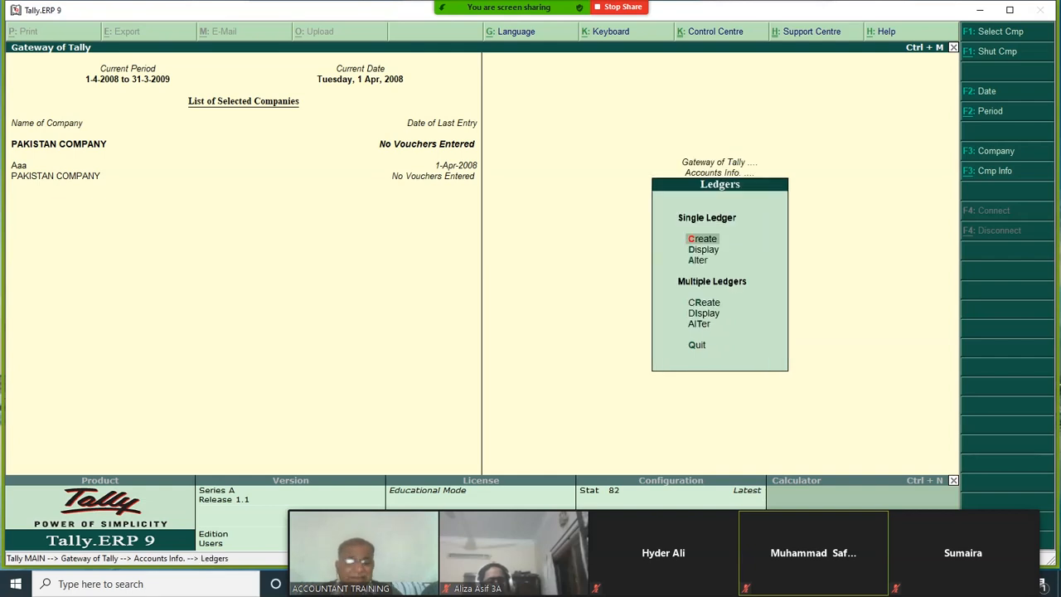
pyautogui.press('Return')
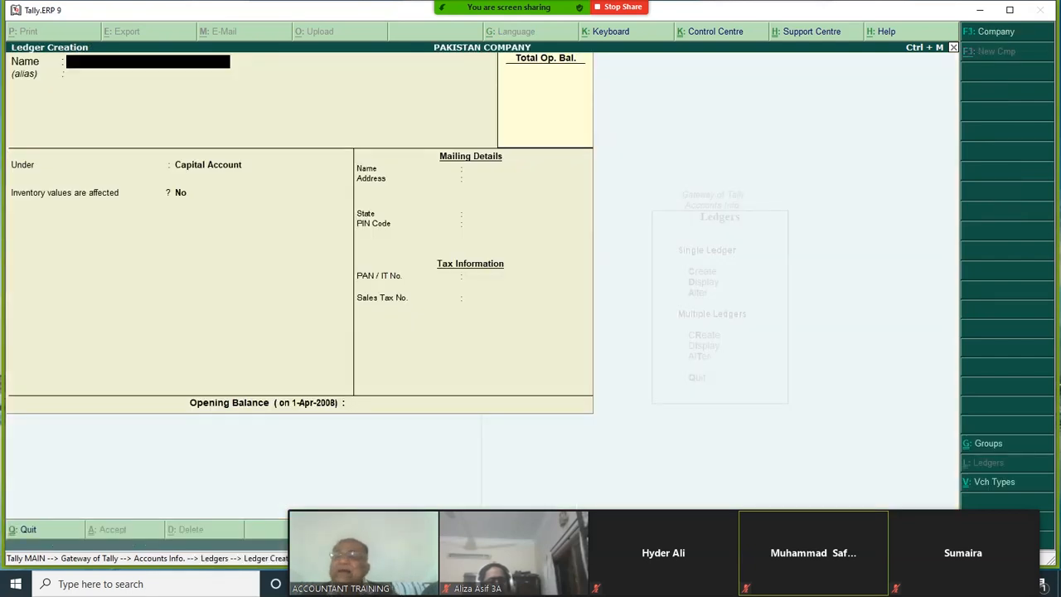
pyautogui.write('C')
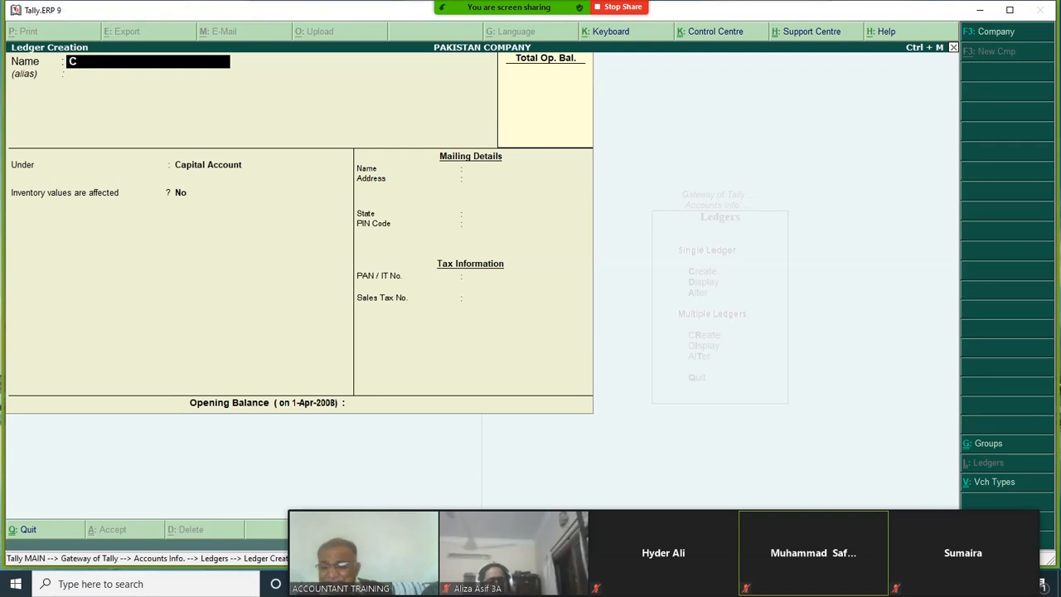
pyautogui.write('APITAL')
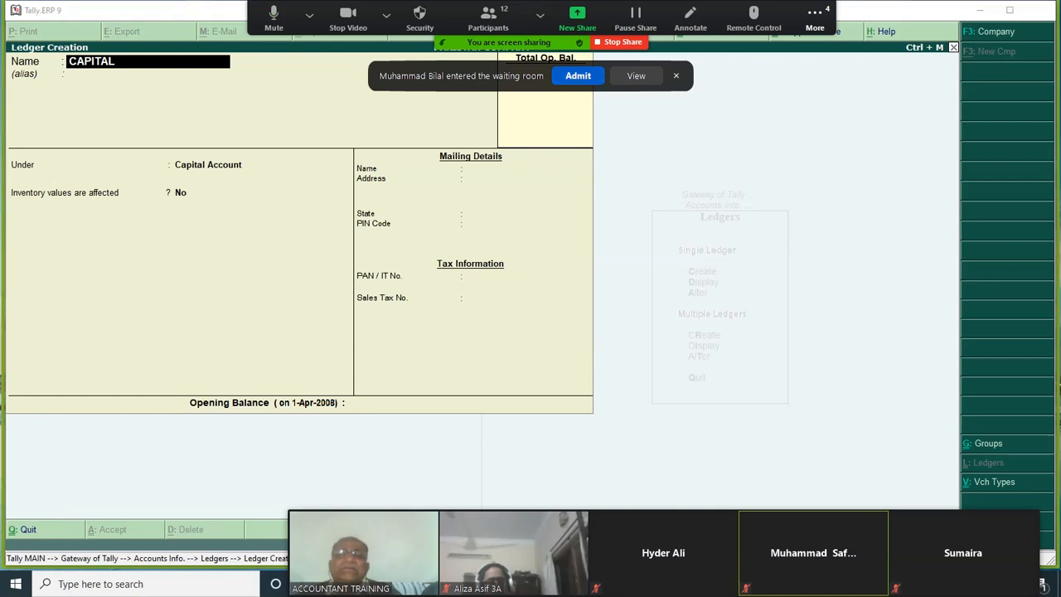
pyautogui.press('Return')
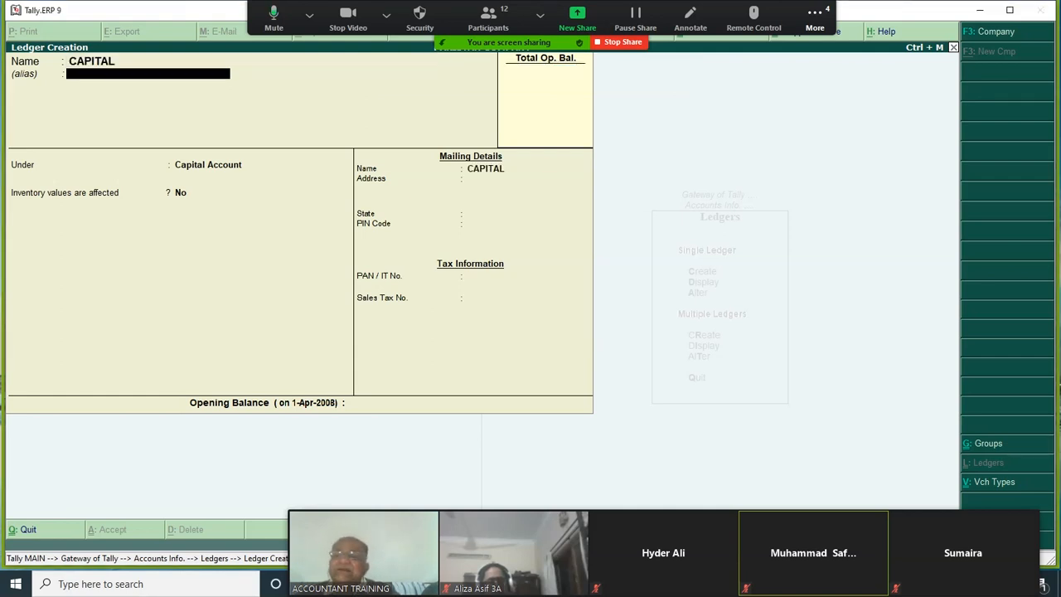
pyautogui.press('Return')
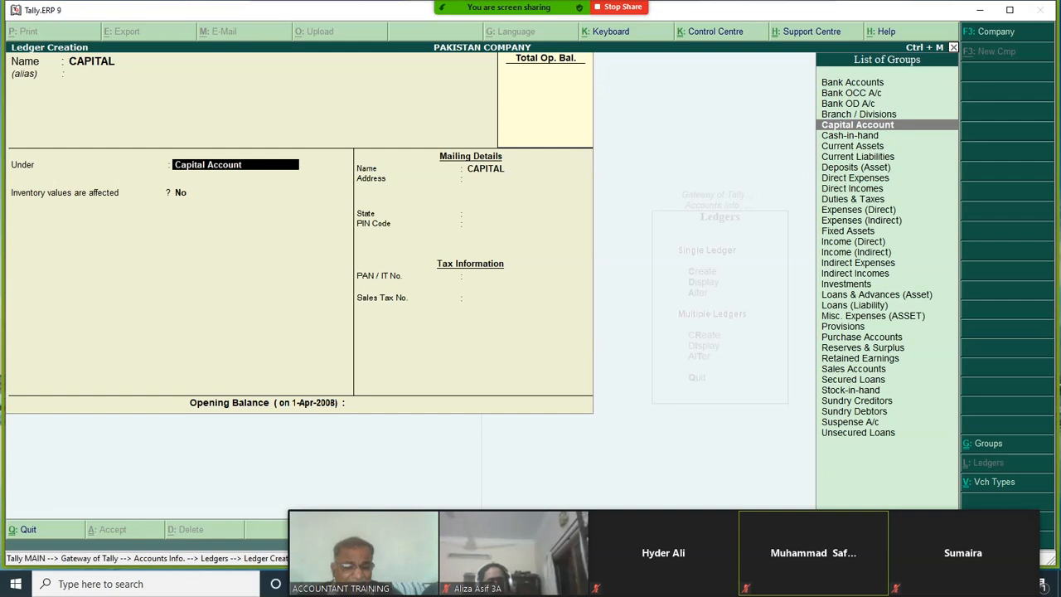
# Look through the list of account groups available for the CAPITAL ledger, returning to Capital Account.
pyautogui.press('Down')
pyautogui.press('Down')
pyautogui.press('Down')
pyautogui.press('Down')
pyautogui.press('Down')
pyautogui.press('Down')
pyautogui.press('Down')
pyautogui.press('Down')
pyautogui.press('Down')
pyautogui.press('Down')
pyautogui.press('Down')
pyautogui.press('Down')
pyautogui.press('Down')
pyautogui.press('Down')
pyautogui.press('Down')
pyautogui.press('Down')
pyautogui.press('Down')
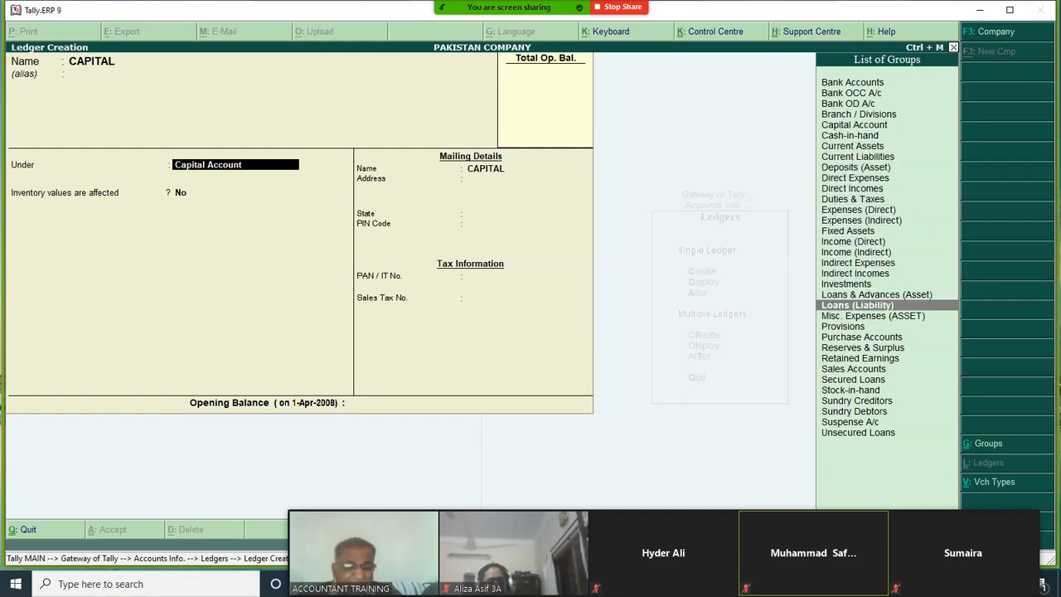
pyautogui.press('Up')
pyautogui.press('Up')
pyautogui.press('Up')
pyautogui.press('Up')
pyautogui.press('Up')
pyautogui.press('Up')
pyautogui.press('Up')
pyautogui.press('Up')
pyautogui.press('Up')
pyautogui.press('Up')
pyautogui.press('Up')
pyautogui.press('Up')
pyautogui.press('Up')
pyautogui.press('Up')
pyautogui.press('Up')
pyautogui.press('Up')
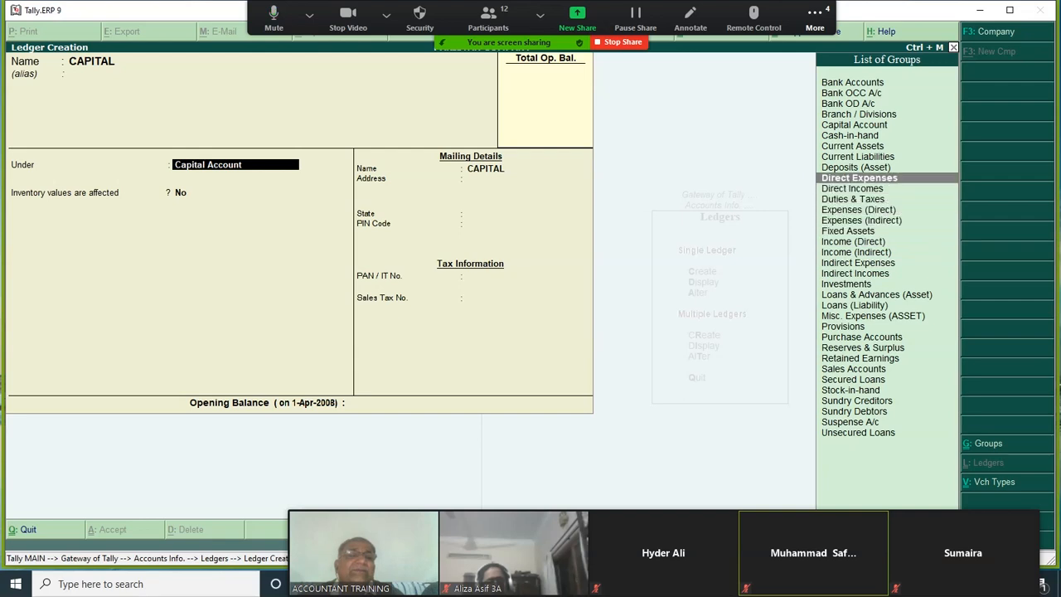
pyautogui.press('Up')
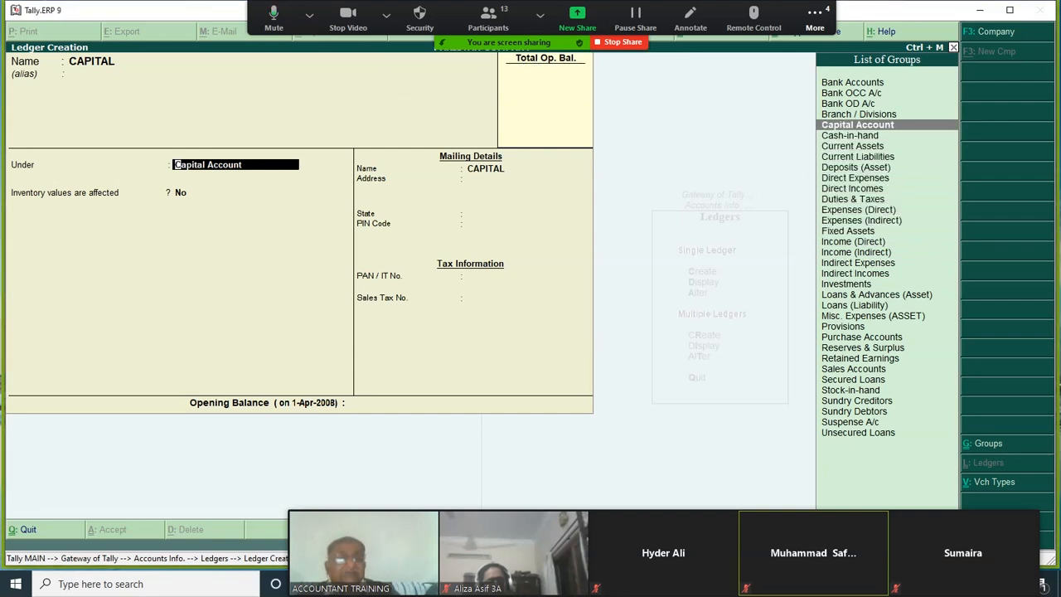
# Place CAPITAL under Capital Account with inventory values affected No and state Not Applicable, leave the other details blank, and save the ledger.
pyautogui.press('Return')
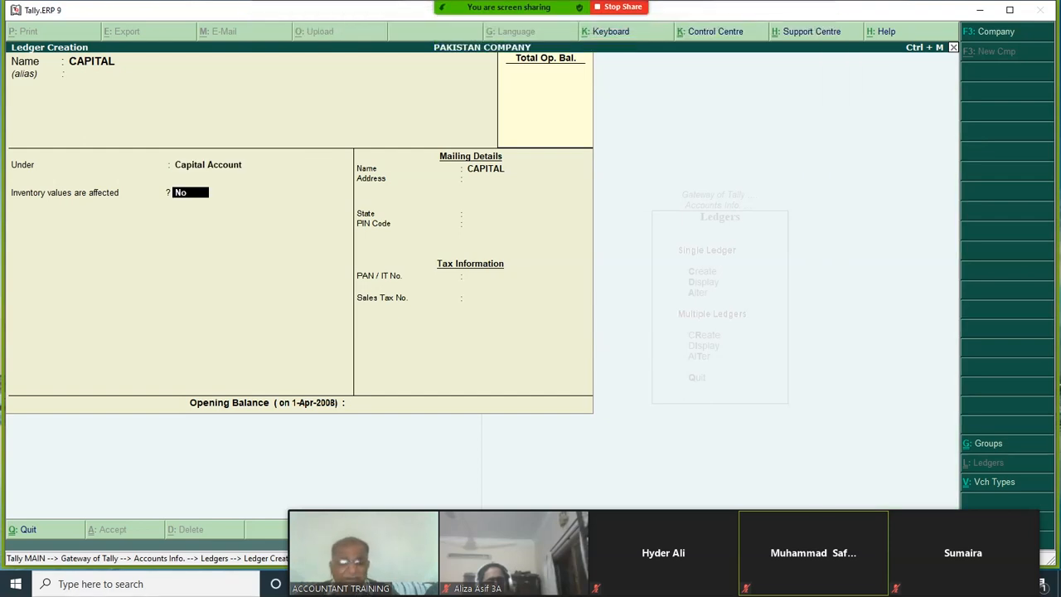
pyautogui.press('Return')
pyautogui.press('Return')
pyautogui.press('Return')
pyautogui.press('Return')
pyautogui.press('Return')
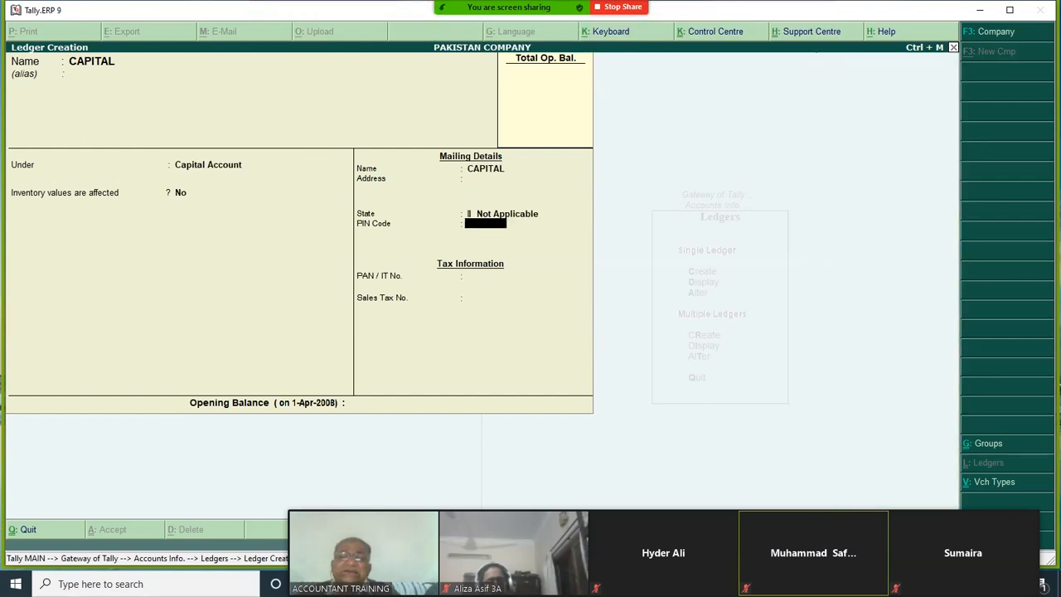
pyautogui.press('BackSpace')
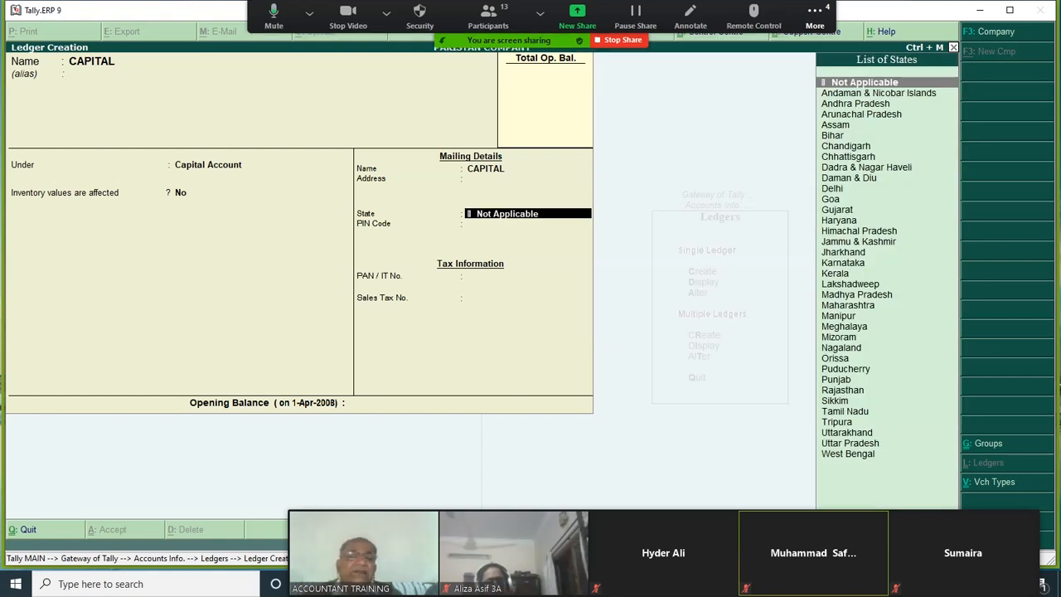
pyautogui.press('Return')
pyautogui.press('Return')
pyautogui.press('Return')
pyautogui.press('Return')
pyautogui.press('Return')
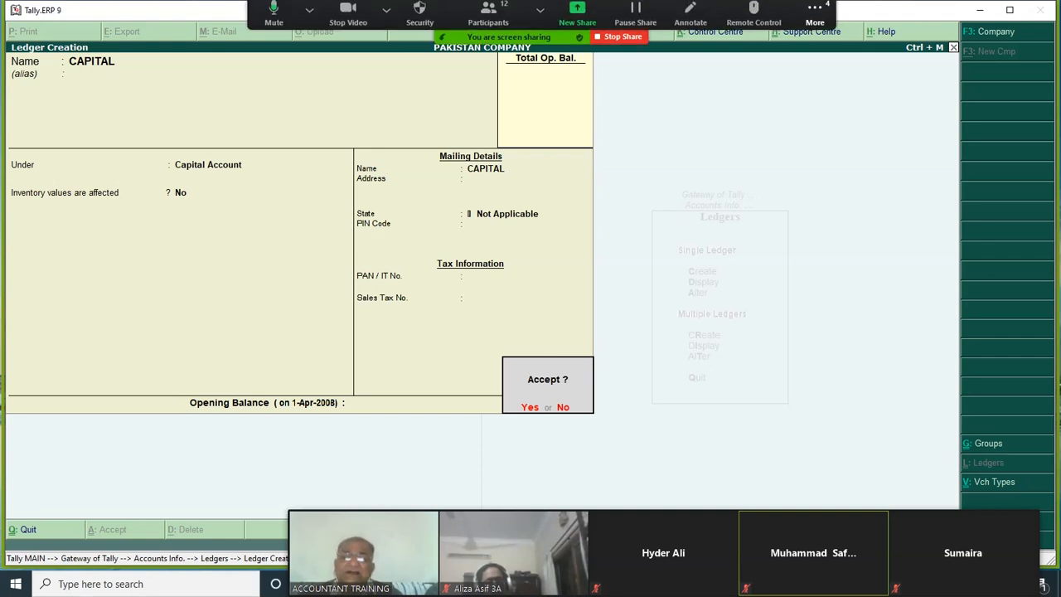
pyautogui.press('y')
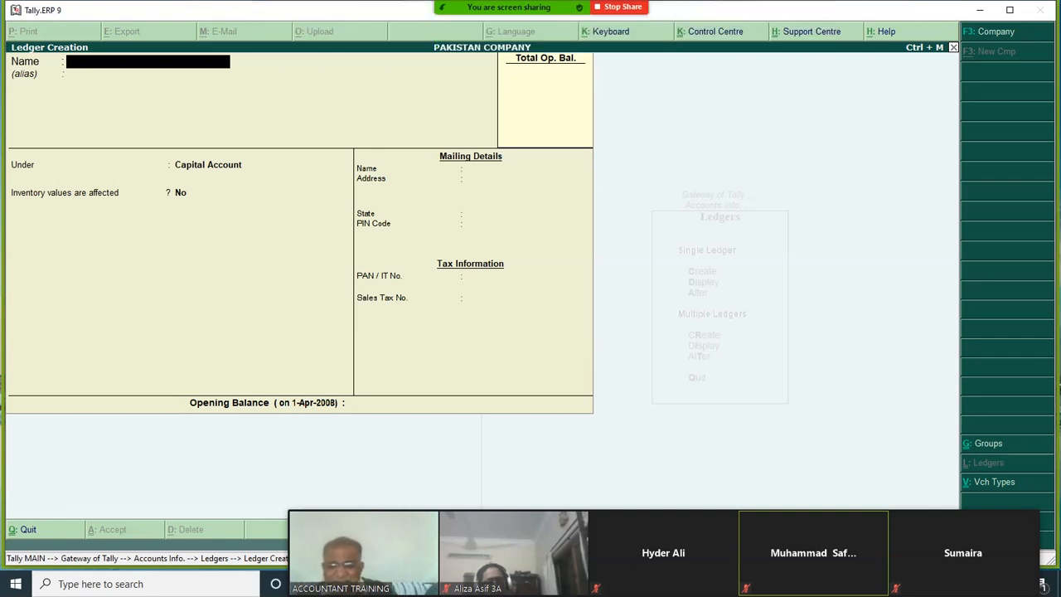
# Name the new ledger MCB BANK, leave its alias blank, and place it under Bank Accounts.
pyautogui.write('MCB')
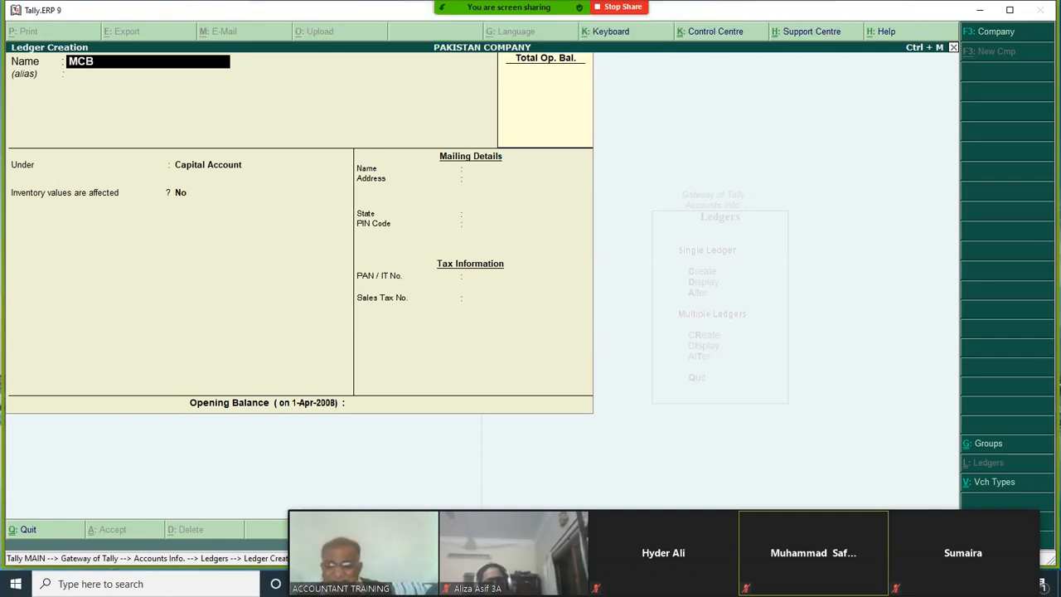
pyautogui.write(' BANK')
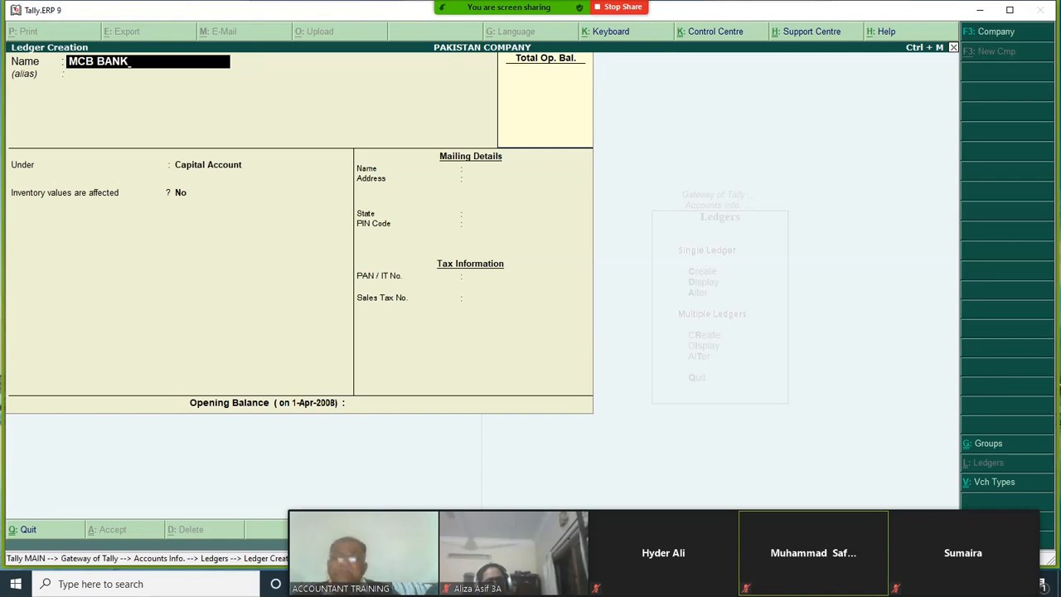
pyautogui.press('Return')
pyautogui.press('Return')
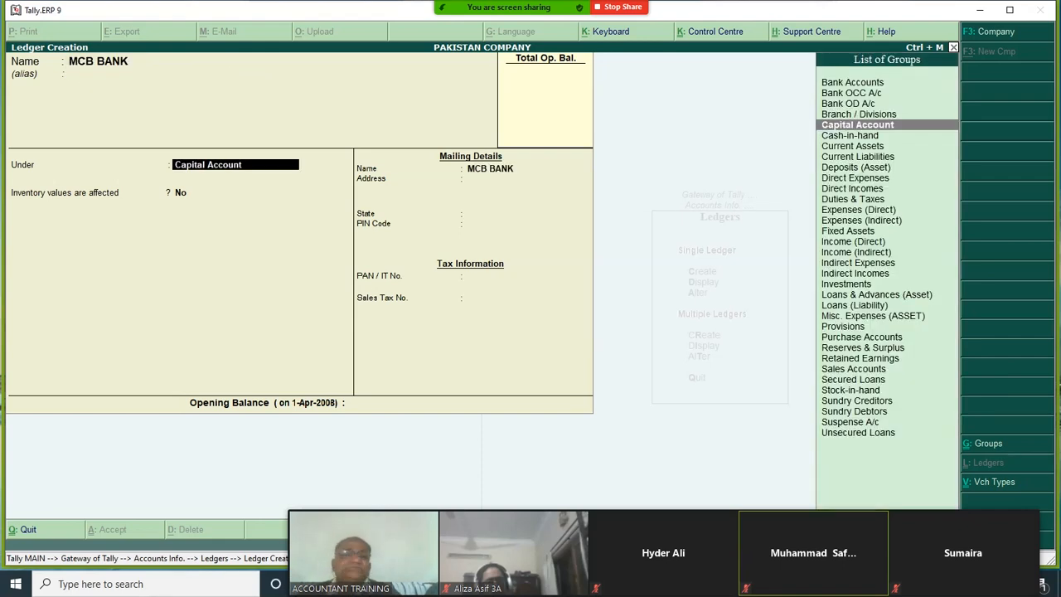
pyautogui.press('Up')
pyautogui.press('Up')
pyautogui.press('Up')
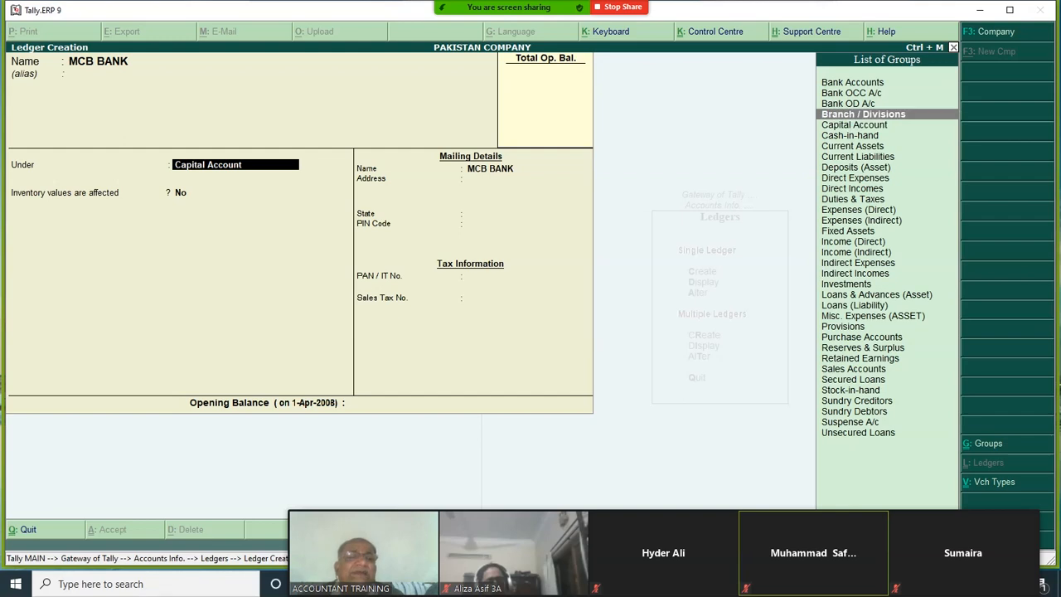
pyautogui.press('Up')
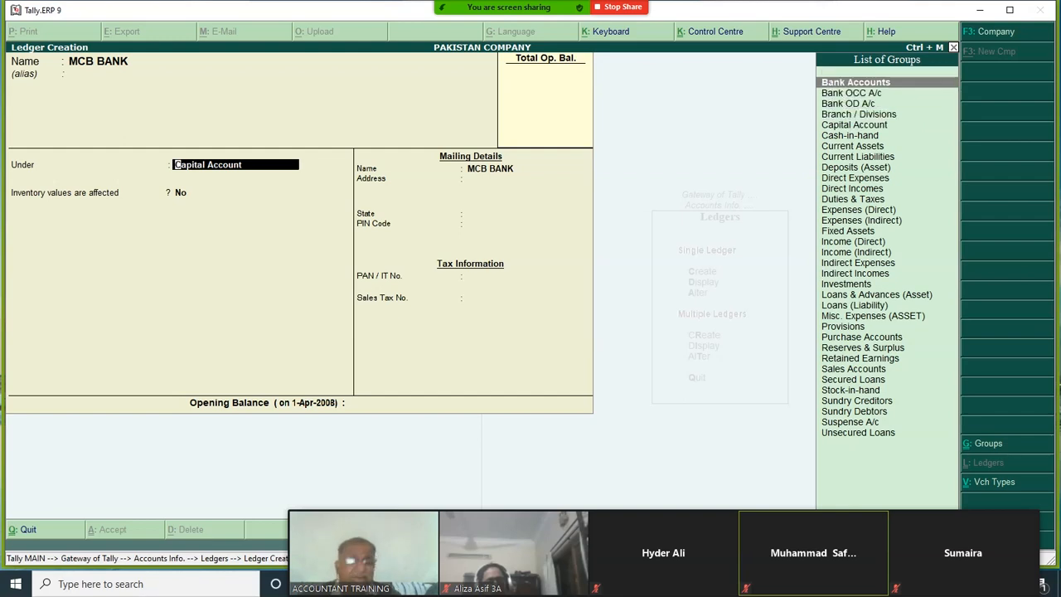
pyautogui.press('Return')
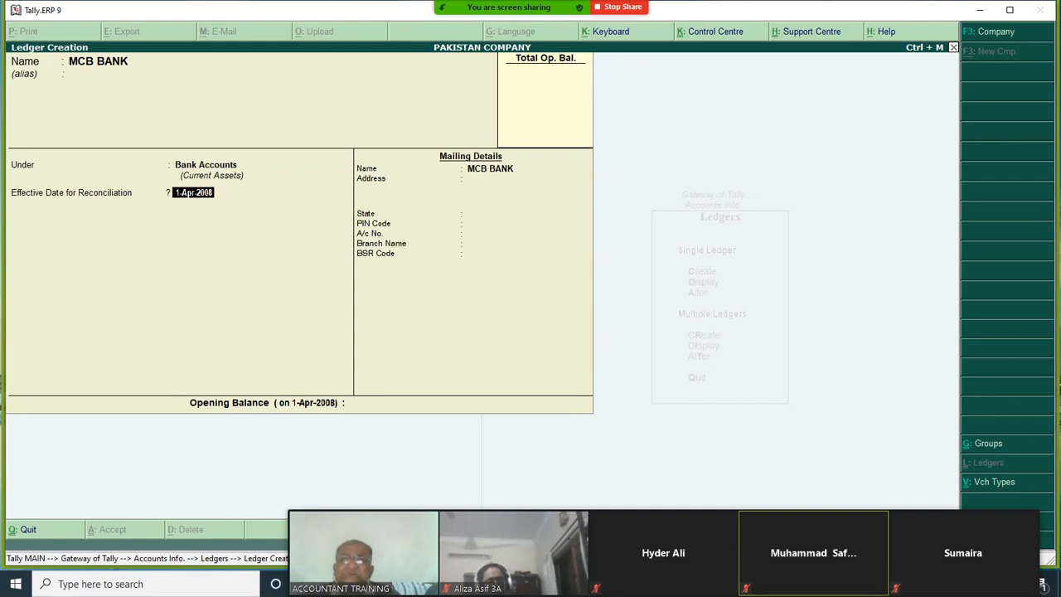
# Keep 1-Apr-2008 as MCB BANK's reconciliation date, set its state to Not Applicable, leave the other details blank, and save the ledger.
pyautogui.press('Return')
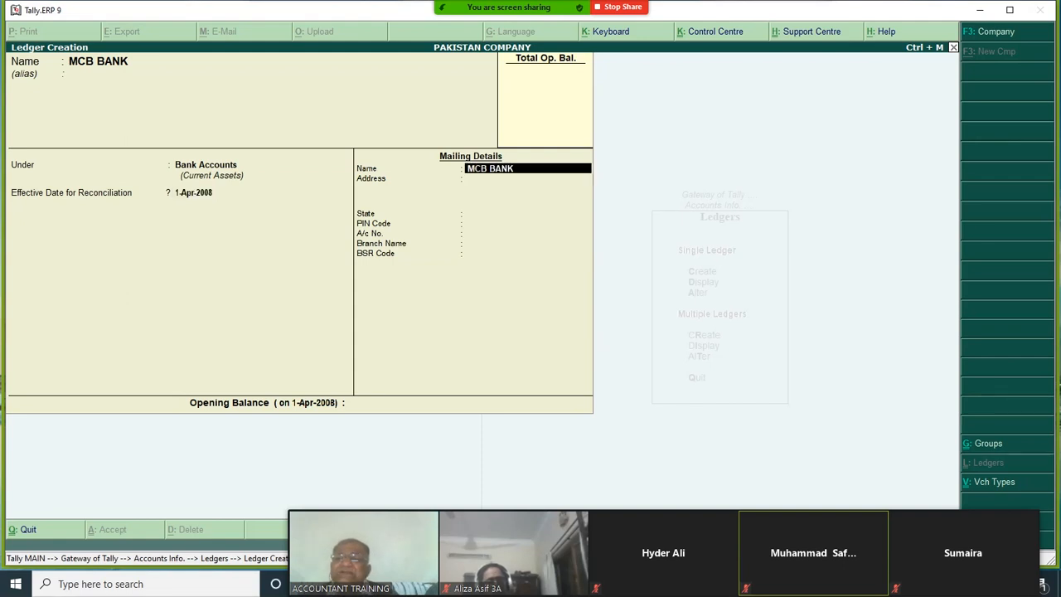
pyautogui.press('Return')
pyautogui.press('Return')
pyautogui.press('Return')
pyautogui.press('Return')
pyautogui.press('Return')
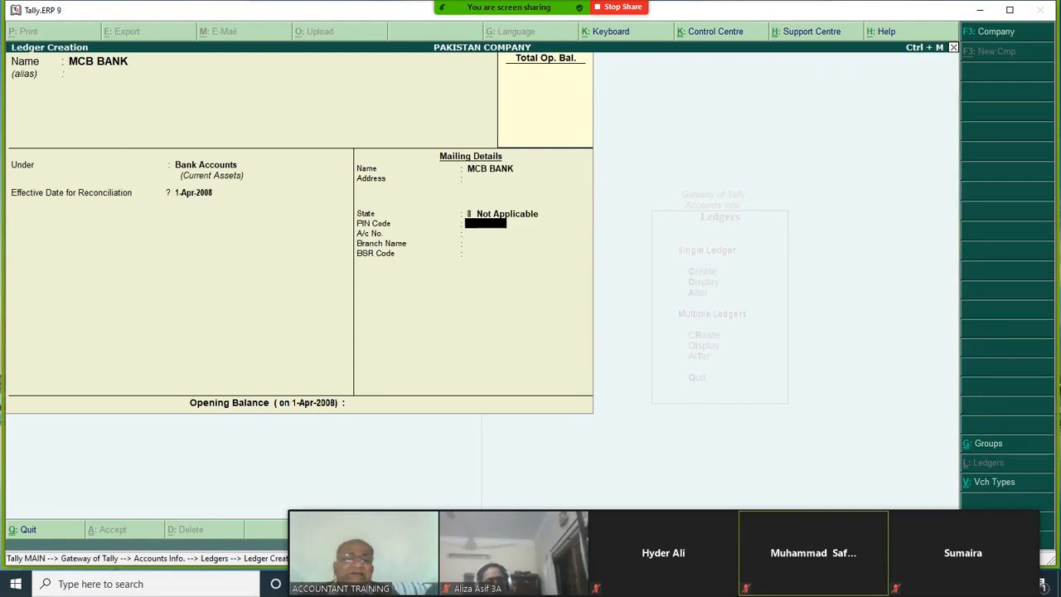
pyautogui.press('Return')
pyautogui.press('Return')
pyautogui.press('Return')
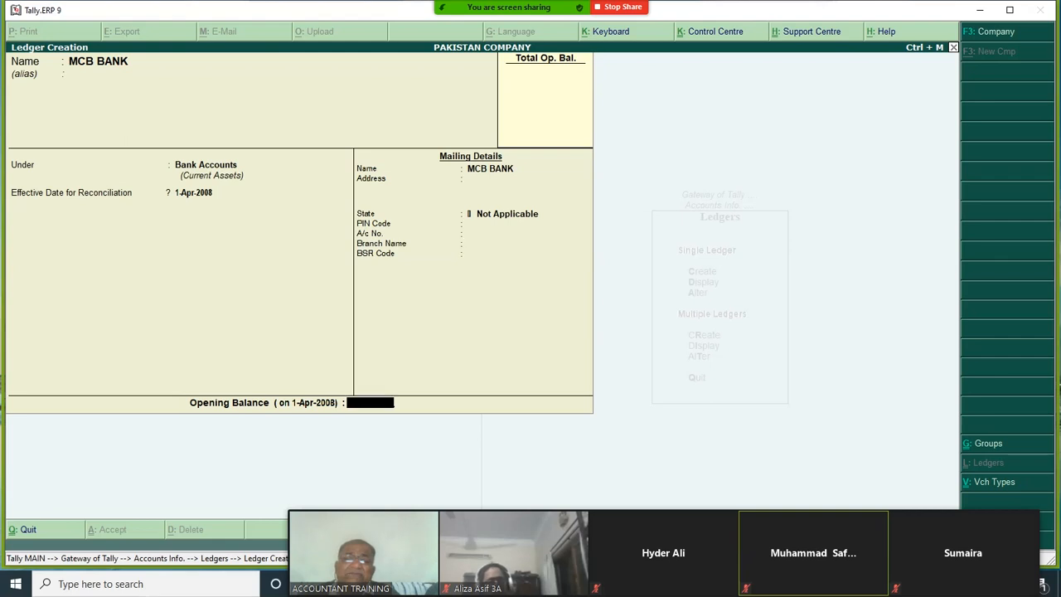
pyautogui.press('Return')
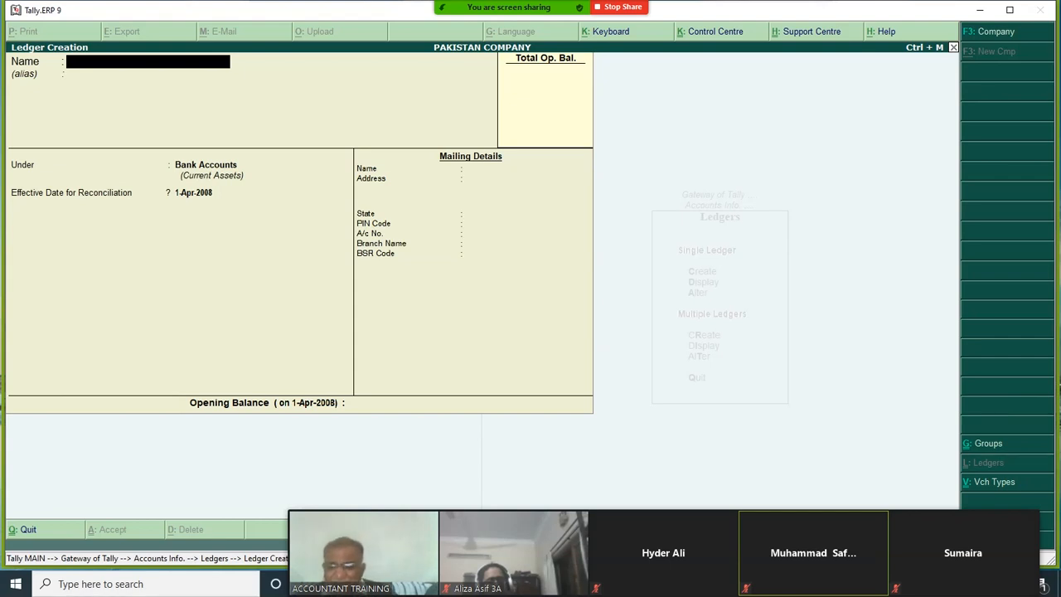
# Name the next ledger FURNITURE, leave its alias blank, and place it under Fixed Assets.
pyautogui.write('FURNITURE')
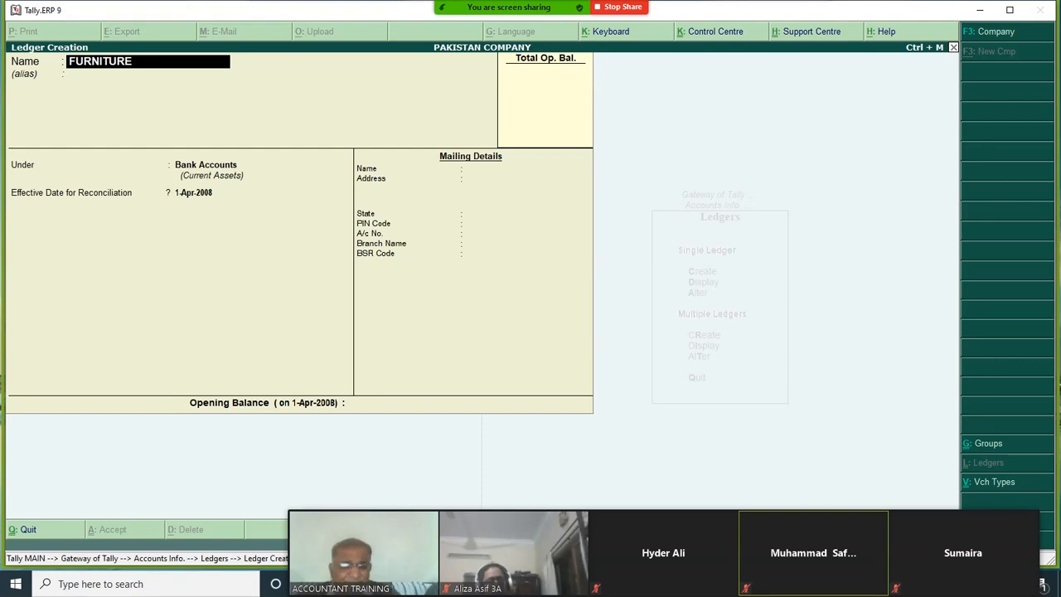
pyautogui.press('Return')
pyautogui.press('Return')
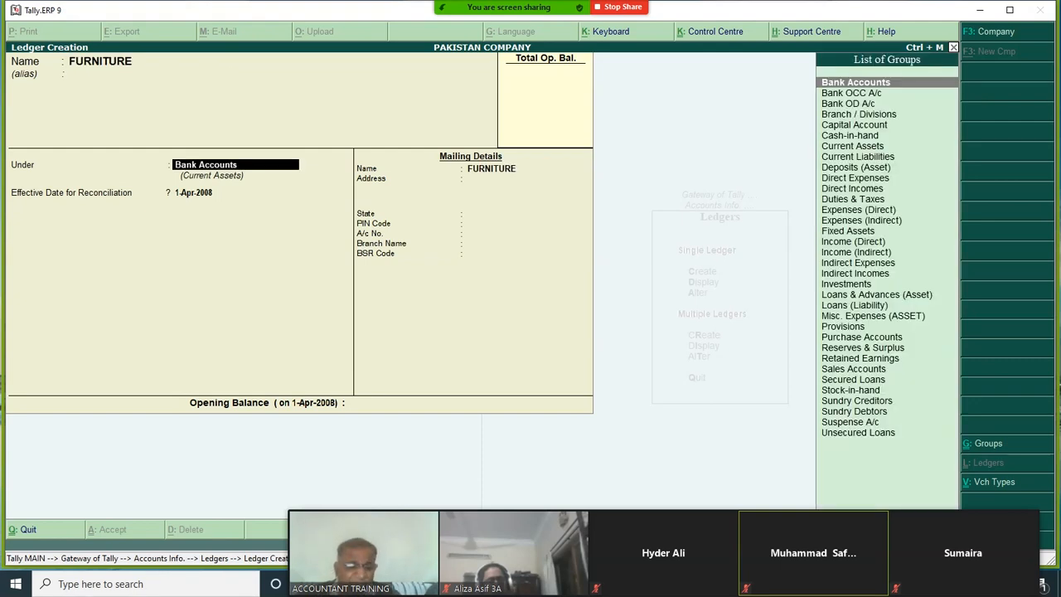
pyautogui.press('Down')
pyautogui.press('Down')
pyautogui.press('Down')
pyautogui.press('Down')
pyautogui.press('Down')
pyautogui.press('Down')
pyautogui.press('Down')
pyautogui.press('Down')
pyautogui.press('Down')
pyautogui.press('Down')
pyautogui.press('Down')
pyautogui.press('Down')
pyautogui.press('Down')
pyautogui.press('Down')
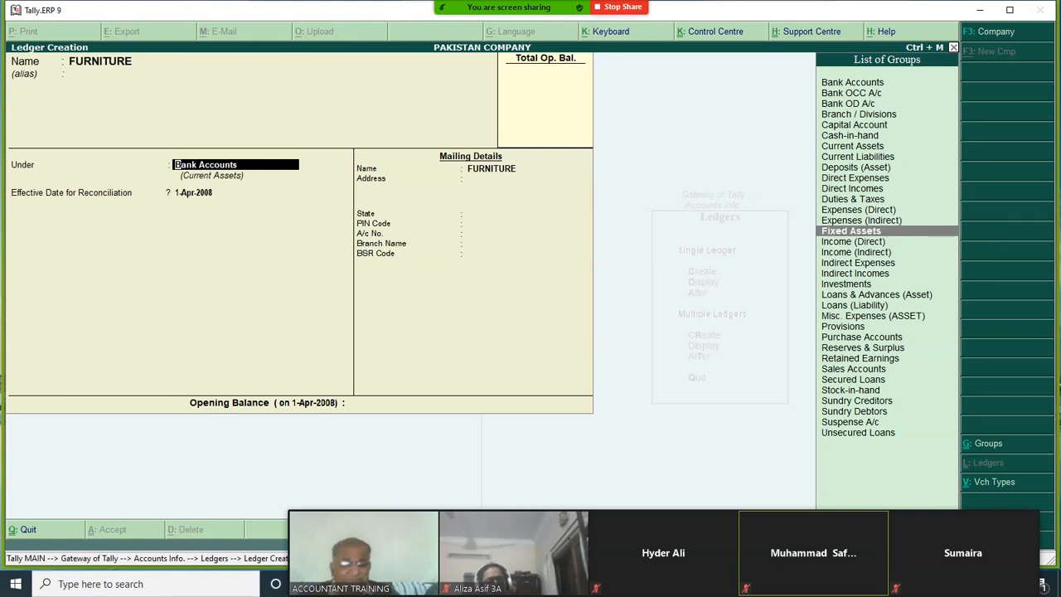
pyautogui.press('Return')
# Keep inventory values affected at No for FURNITURE, leave the opening balance blank, and save the ledger.
pyautogui.press('Return')
pyautogui.press('Return')
pyautogui.press('Return')
# Name the next ledger POSTAGE, leave its alias blank, and place it under Expenses (Direct).
pyautogui.write('POSTAGE')
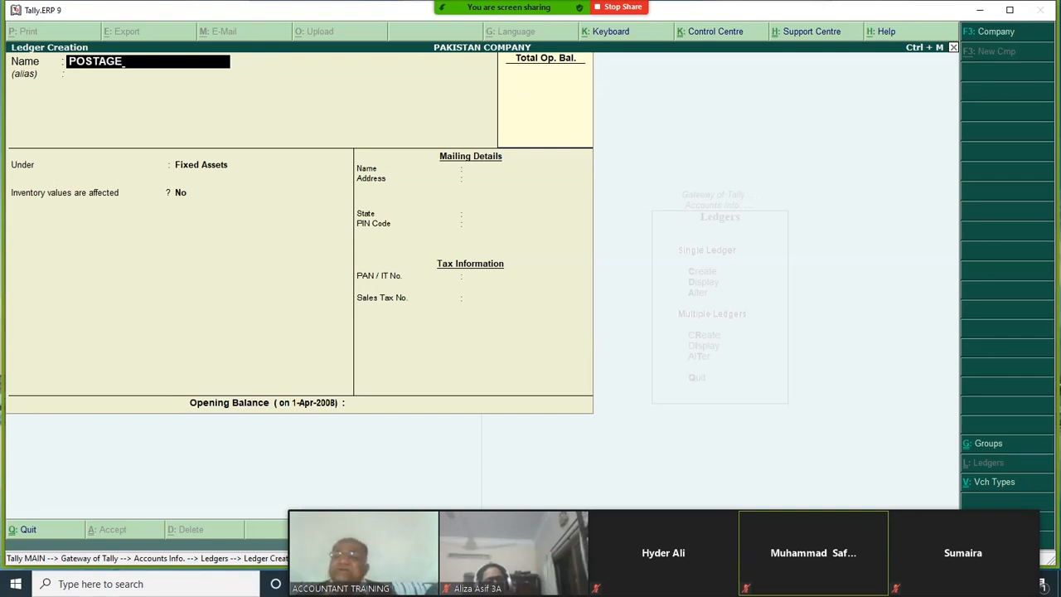
pyautogui.press('Return')
pyautogui.press('Return')
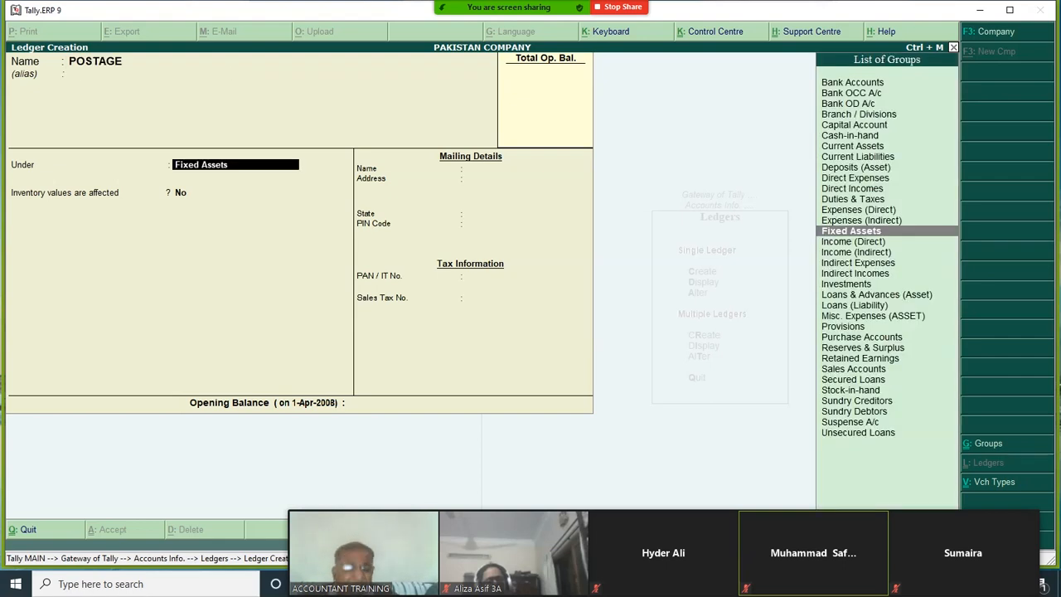
pyautogui.press('Down')
pyautogui.press('Down')
pyautogui.press('Down')
pyautogui.press('Down')
pyautogui.press('Down')
pyautogui.press('Down')
pyautogui.press('Down')
pyautogui.press('Down')
pyautogui.press('Down')
pyautogui.press('Down')
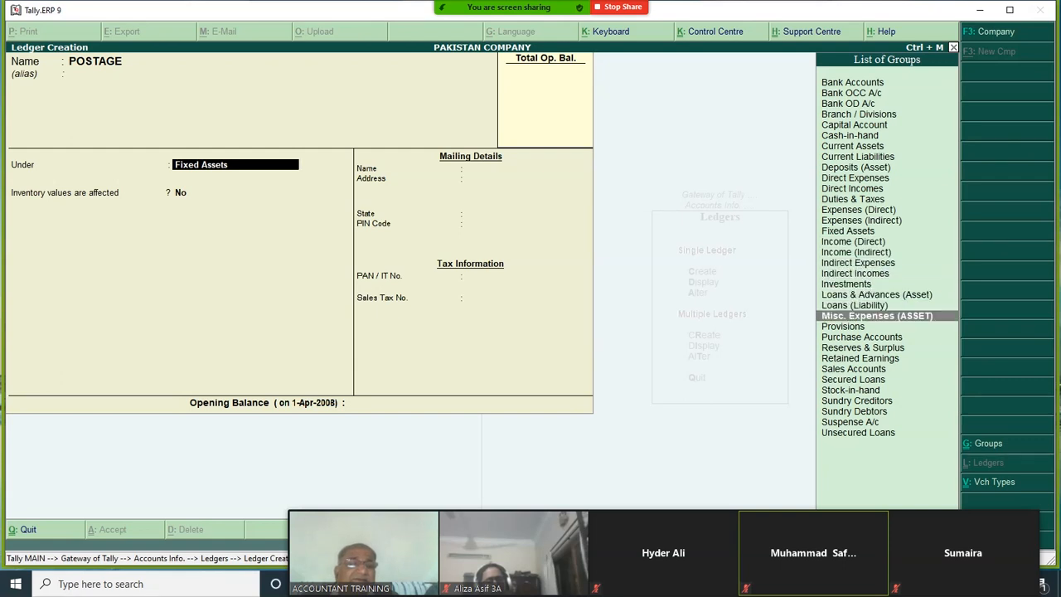
pyautogui.press('Up')
pyautogui.press('Up')
pyautogui.press('Up')
pyautogui.press('Up')
pyautogui.press('Up')
pyautogui.press('Up')
pyautogui.press('Up')
pyautogui.press('Up')
pyautogui.press('Up')
pyautogui.press('Up')
pyautogui.press('Up')
pyautogui.press('Up')
pyautogui.press('Up')
pyautogui.press('Up')
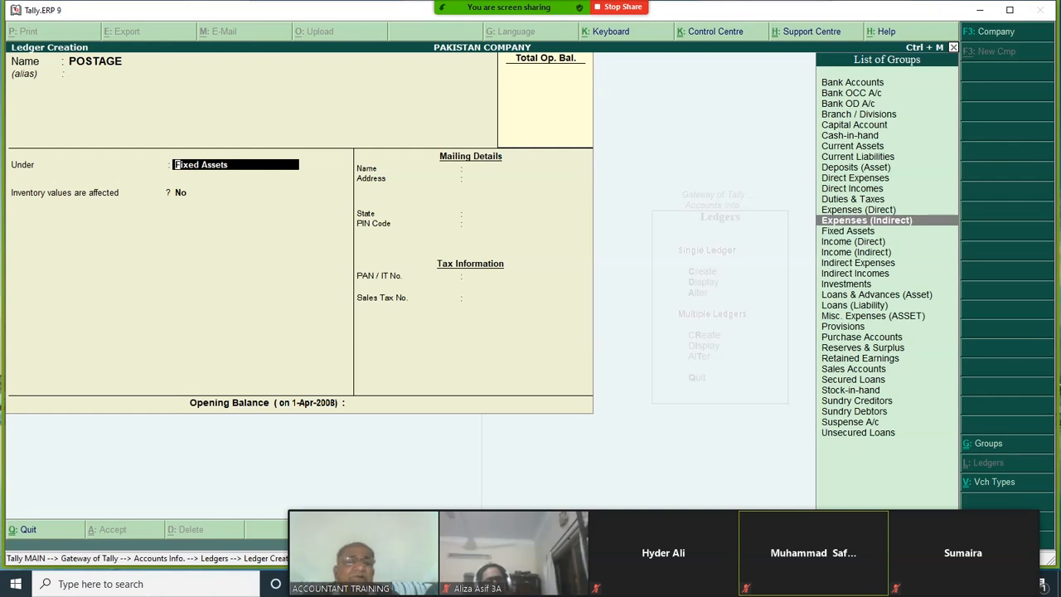
pyautogui.press('Up')
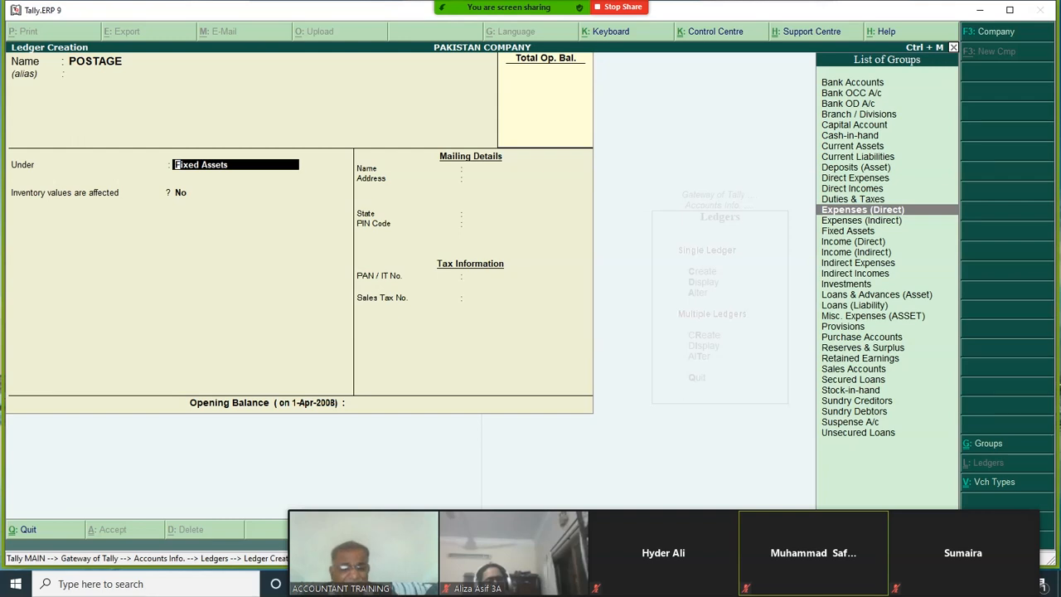
pyautogui.press('Return')
# Keep inventory values affected at No for POSTAGE, leave the opening balance blank, and save the ledger.
pyautogui.press('Return')
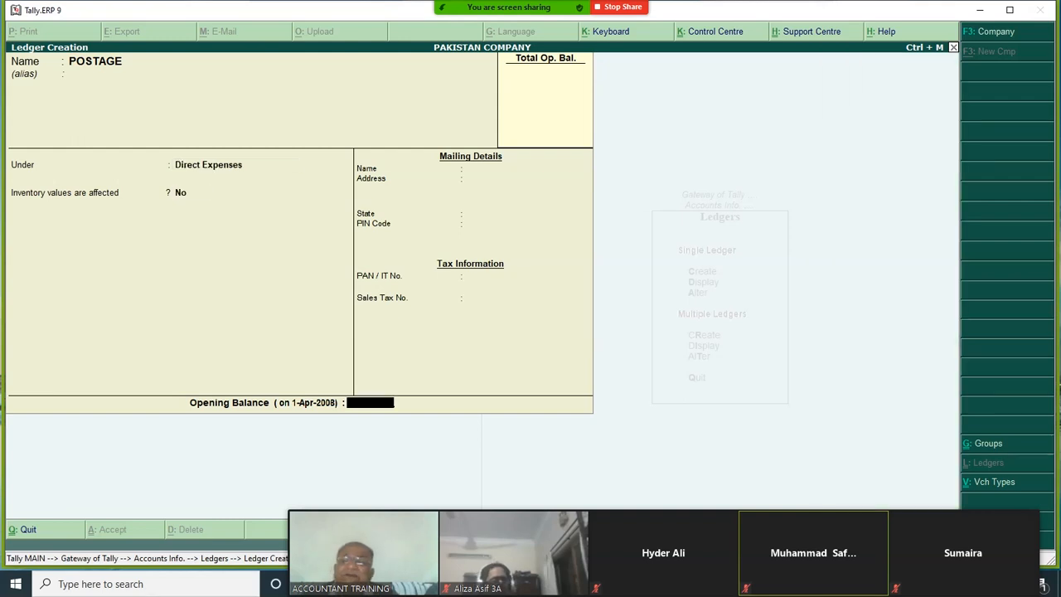
pyautogui.press('Return')
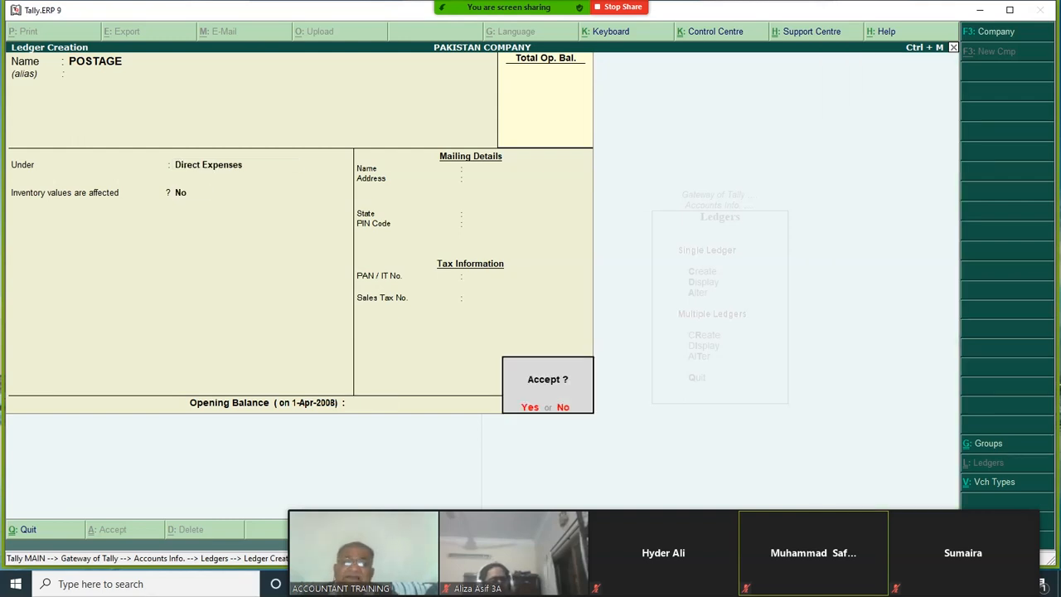
pyautogui.press('Return')
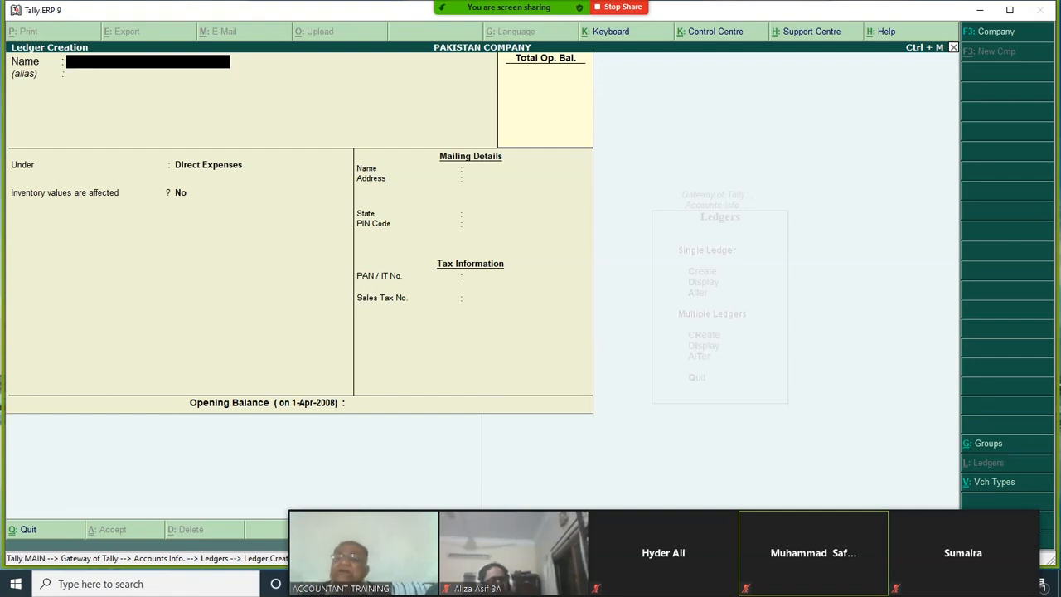
# Name the next ledger SALE, leave its alias blank, and place it under Income (Direct).
pyautogui.write('SALE')
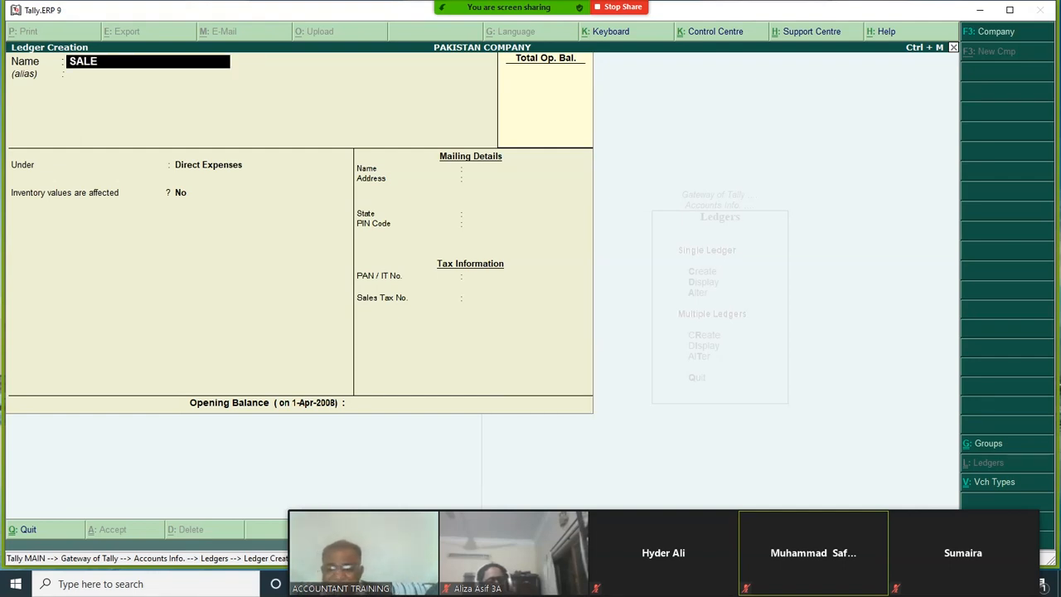
pyautogui.press('Return')
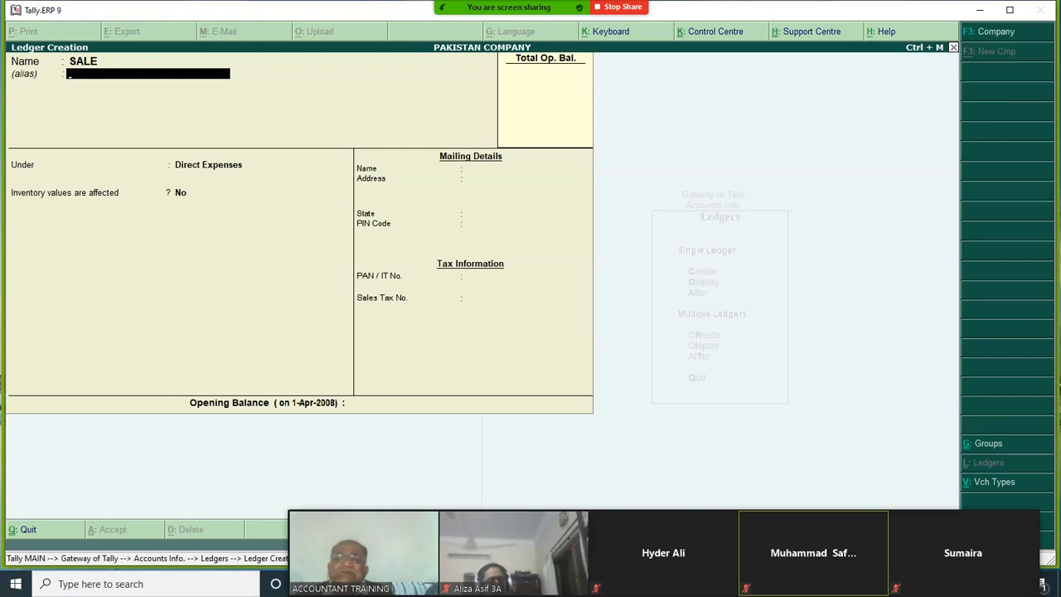
pyautogui.press('Return')
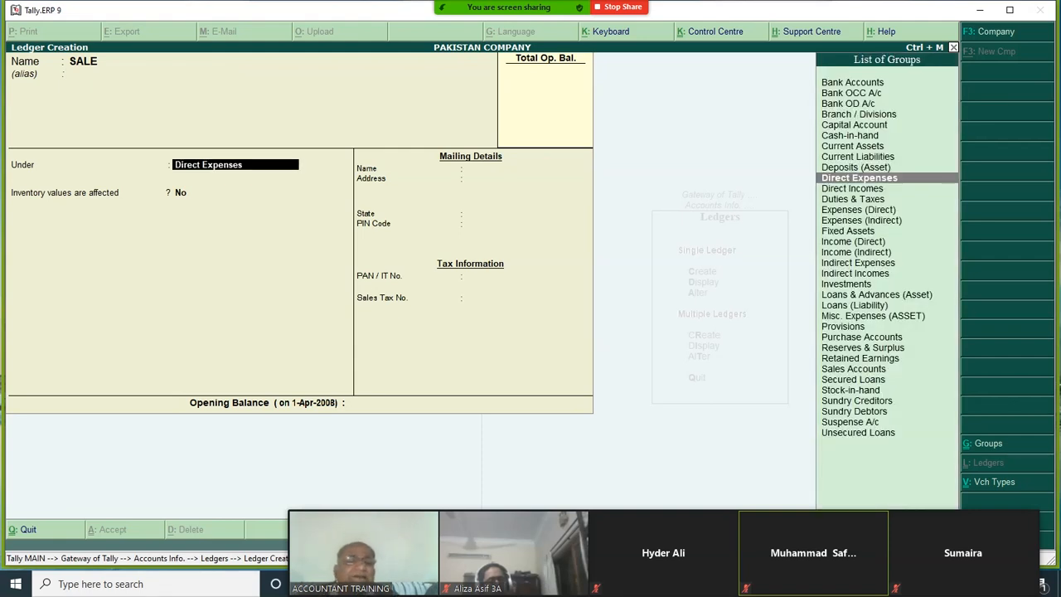
pyautogui.press('Down')
pyautogui.press('Down')
pyautogui.press('Down')
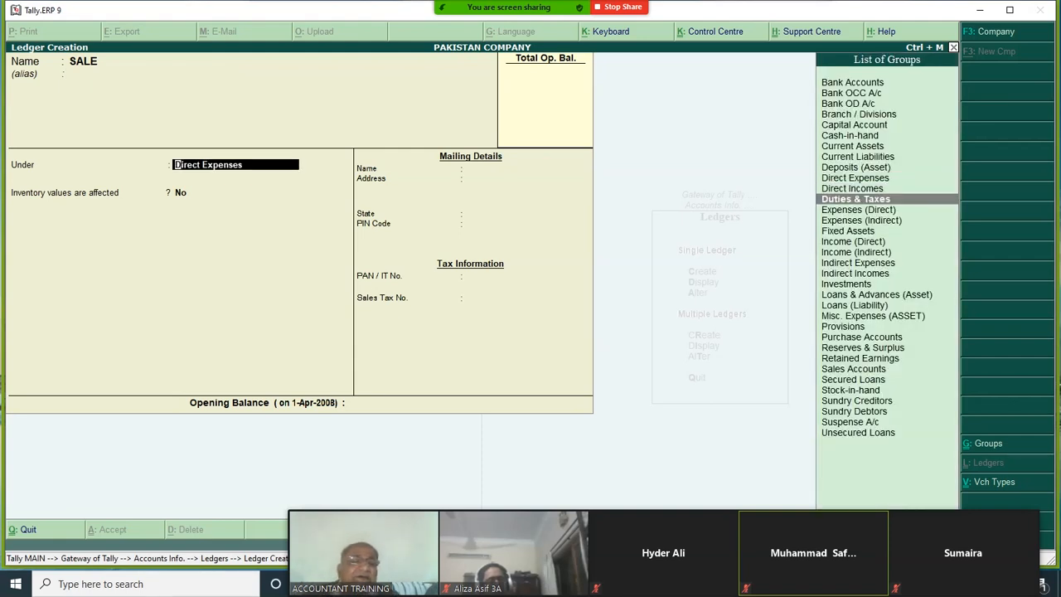
pyautogui.press('Down')
pyautogui.press('Down')
pyautogui.press('Down')
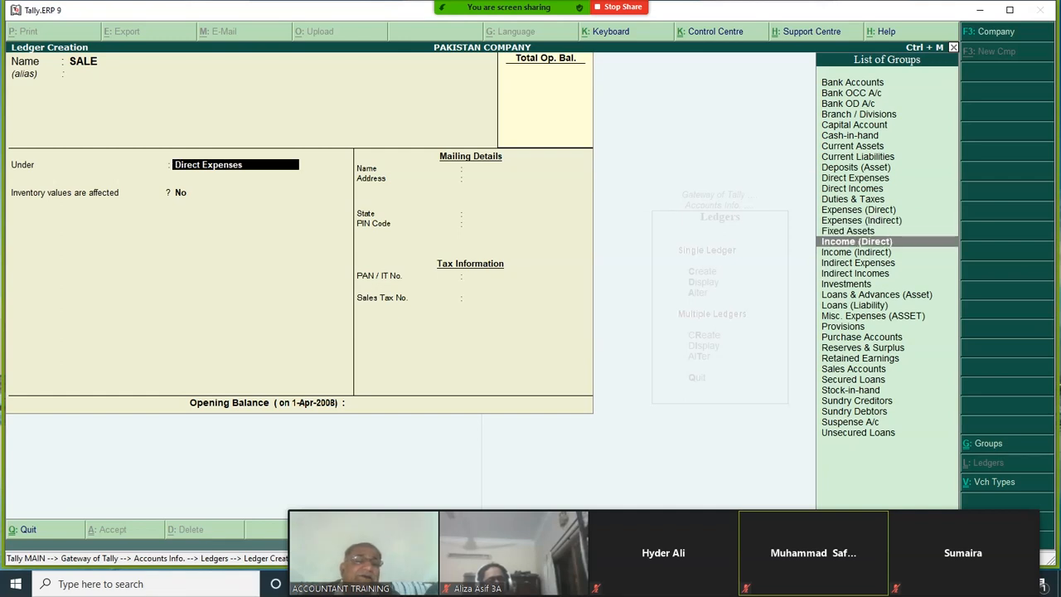
pyautogui.press('Down')
pyautogui.press('Down')
pyautogui.press('Down')
pyautogui.press('Up')
pyautogui.press('Up')
pyautogui.press('Up')
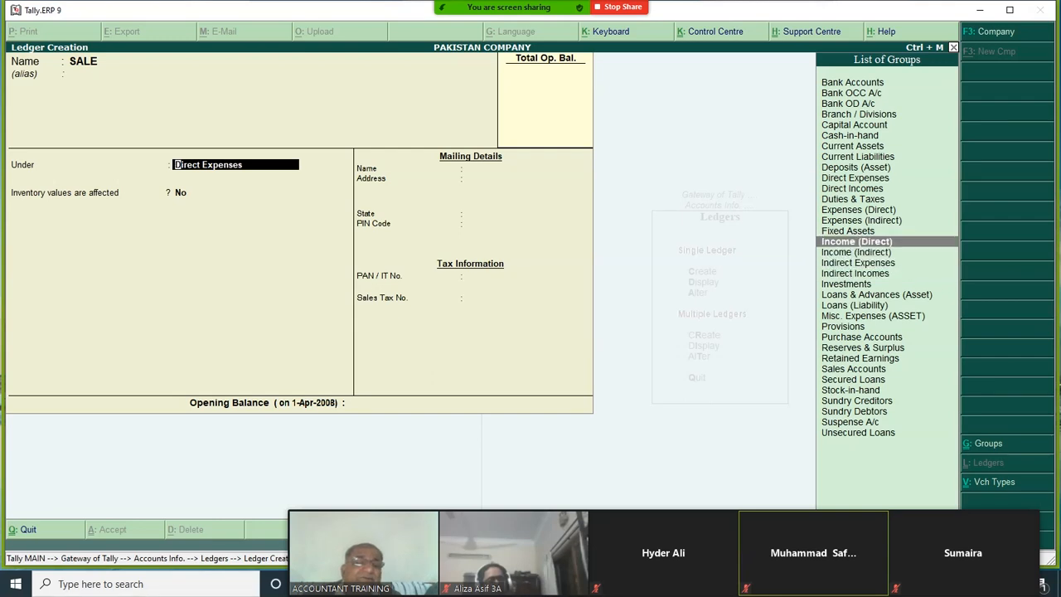
pyautogui.press('Return')
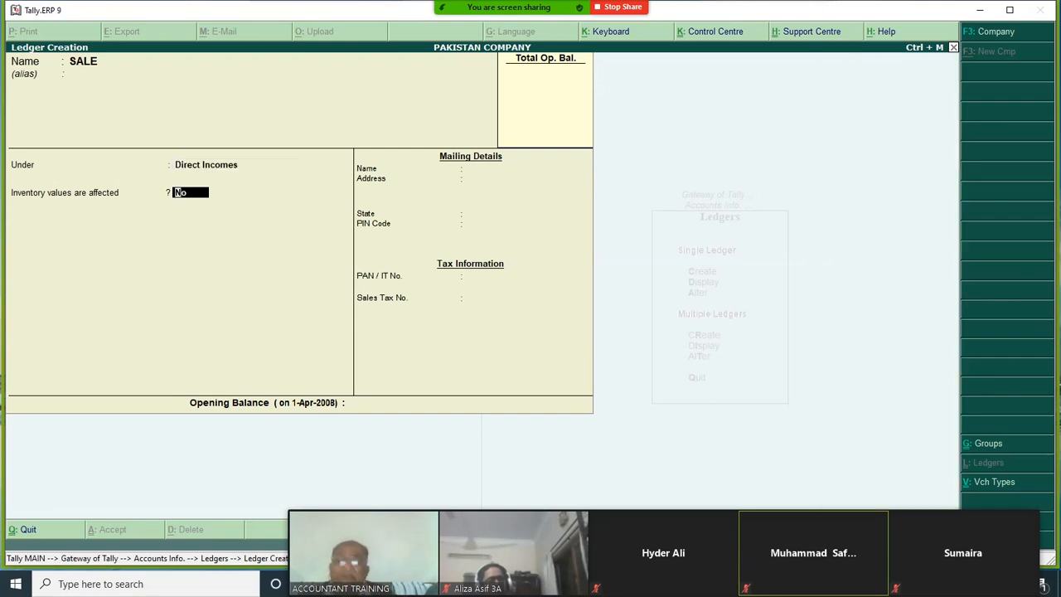
# Keep inventory values affected at No for SALE, leave the opening balance blank, and save the ledger.
pyautogui.press('Return')
pyautogui.press('Return')
pyautogui.press('Return')
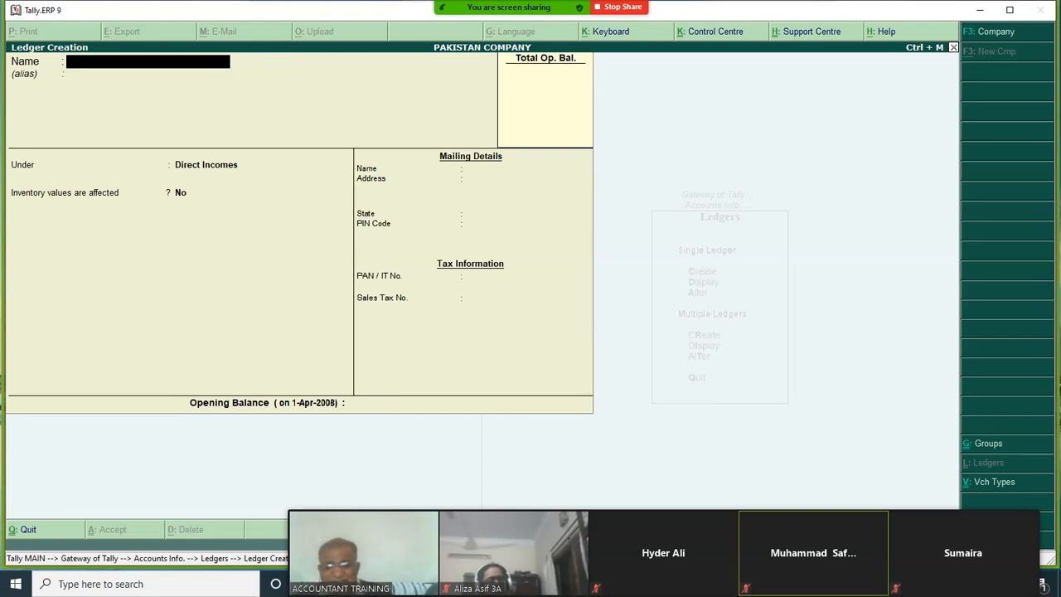
# Name the next ledger MACHINERY AND EQUIPMENT, leave its alias blank, and place it under Fixed Assets.
pyautogui.write('MA')
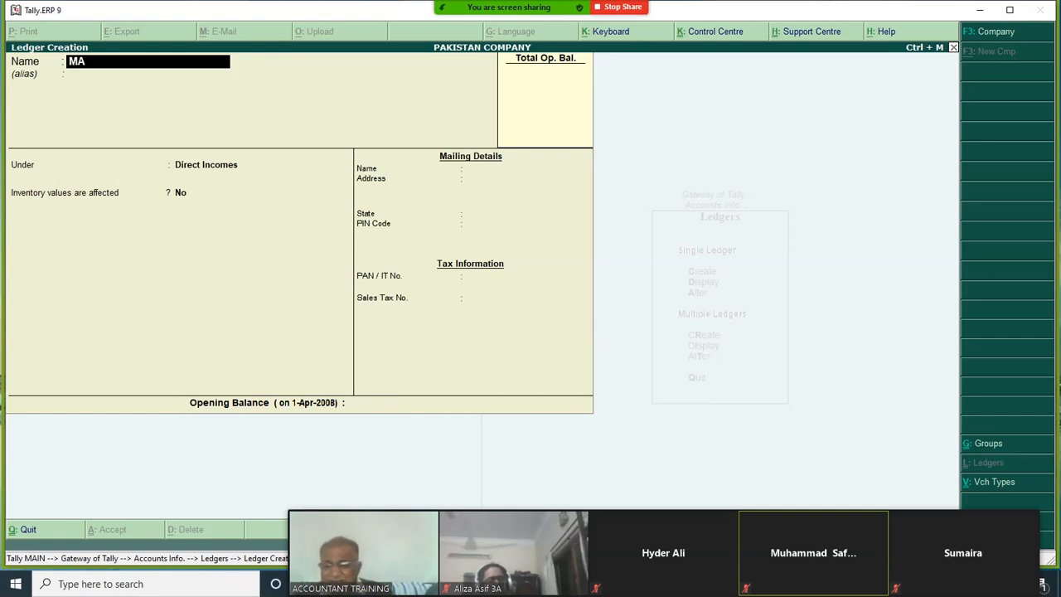
pyautogui.write('CHINER')
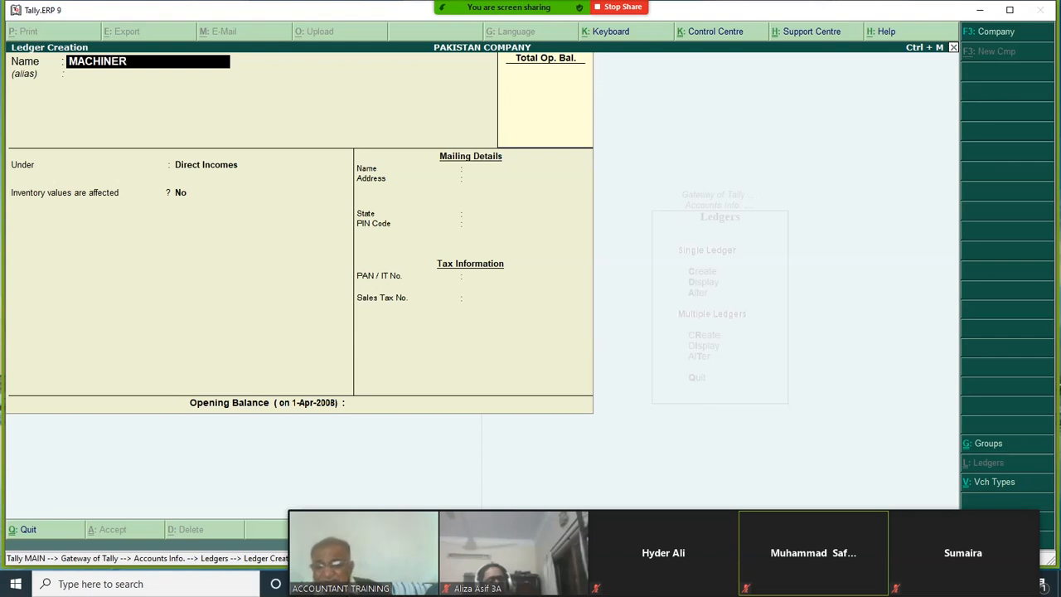
pyautogui.write('Y AND E')
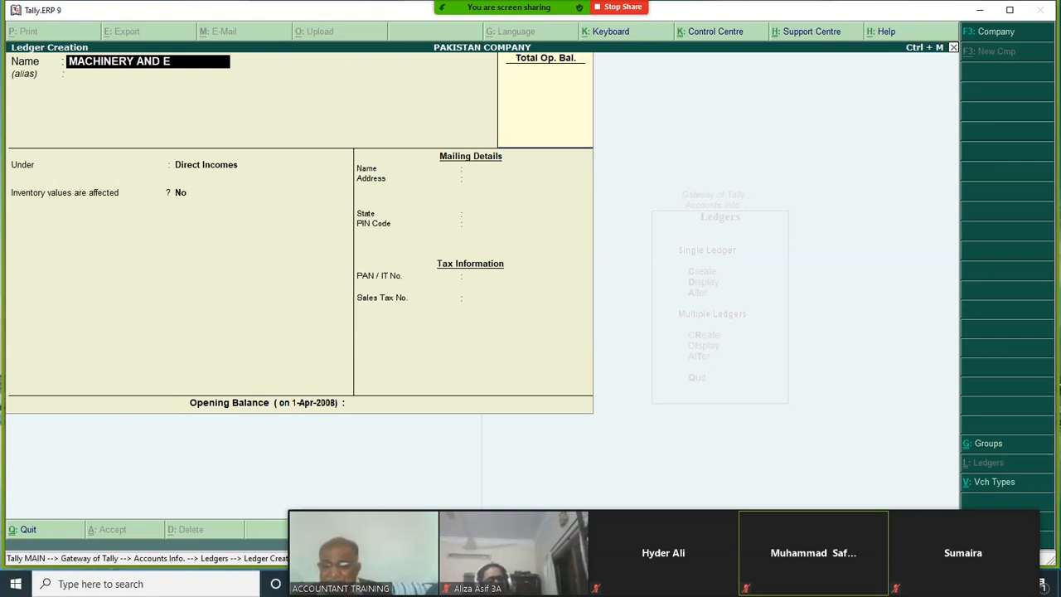
pyautogui.write('QUIPMENT')
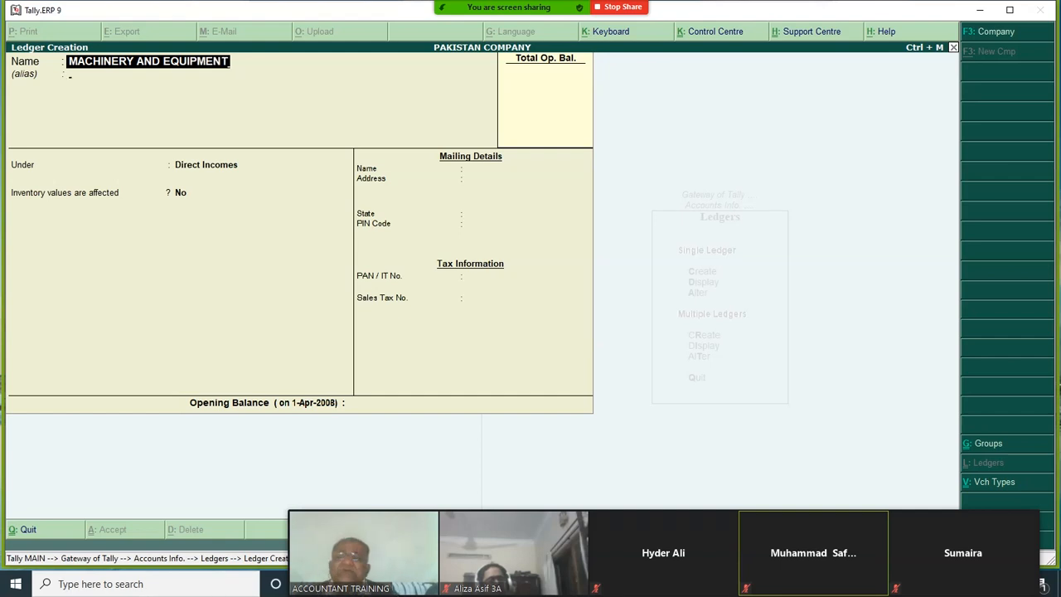
pyautogui.press('Return')
pyautogui.press('Return')
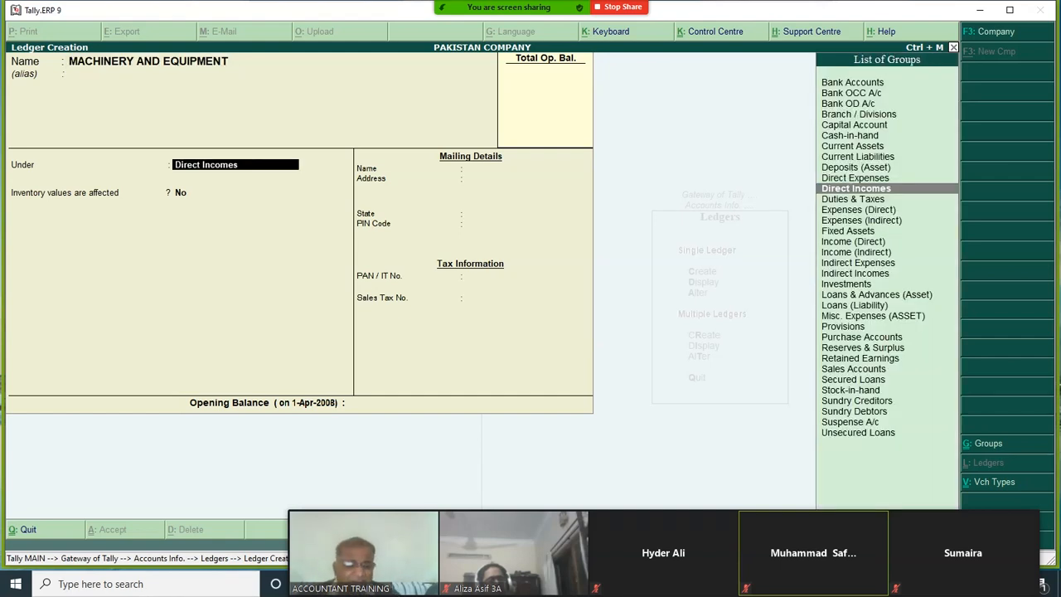
pyautogui.press('Down')
pyautogui.press('Down')
pyautogui.press('Down')
pyautogui.press('Down')
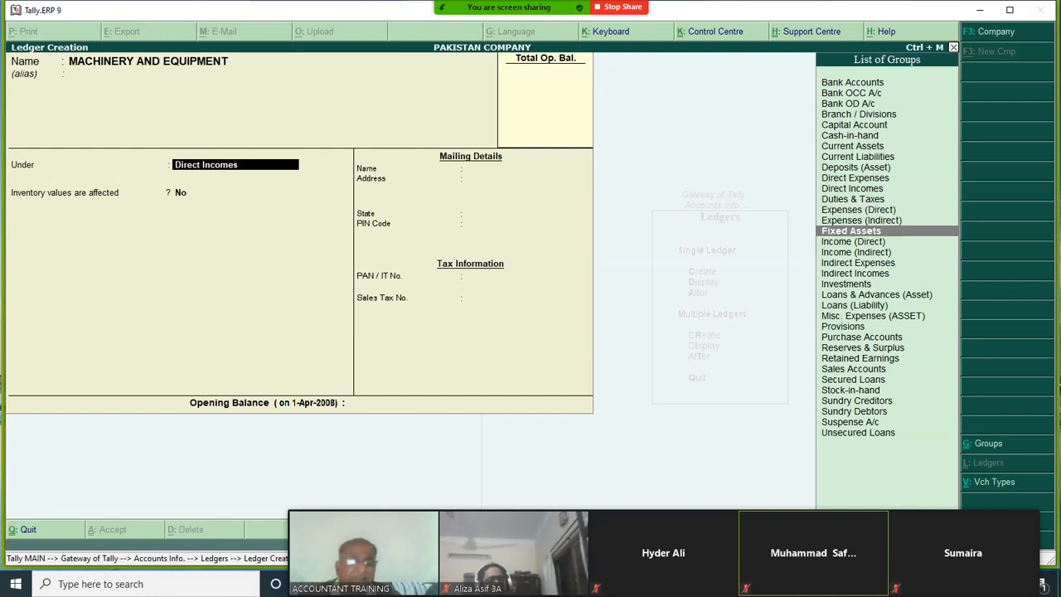
pyautogui.press('Return')
# Keep inventory values affected at No for MACHINERY AND EQUIPMENT, leave the opening balance blank, and save the ledger.
pyautogui.press('Return')
pyautogui.press('Return')
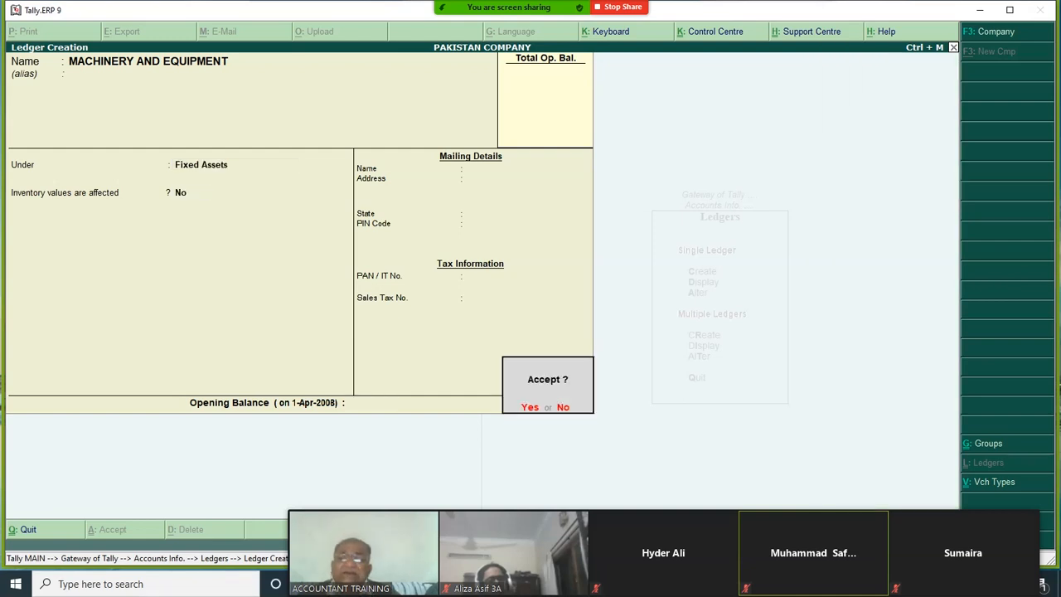
pyautogui.press('Return')
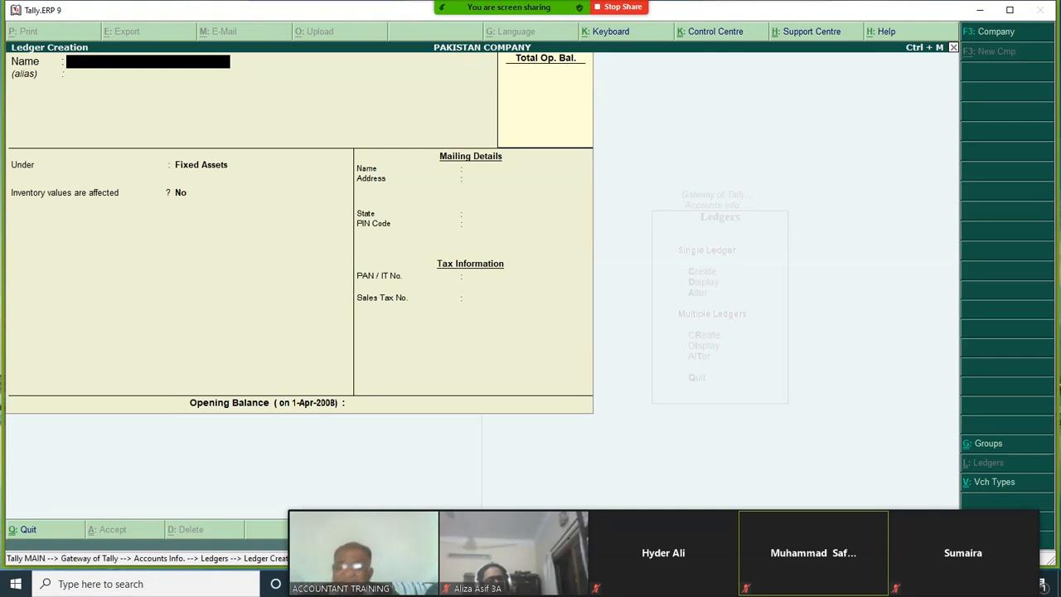
# Quit ledger creation and return to the Gateway of Tally.
pyautogui.press('Escape')
pyautogui.press('y')
pyautogui.press('Escape')
pyautogui.press('Escape')
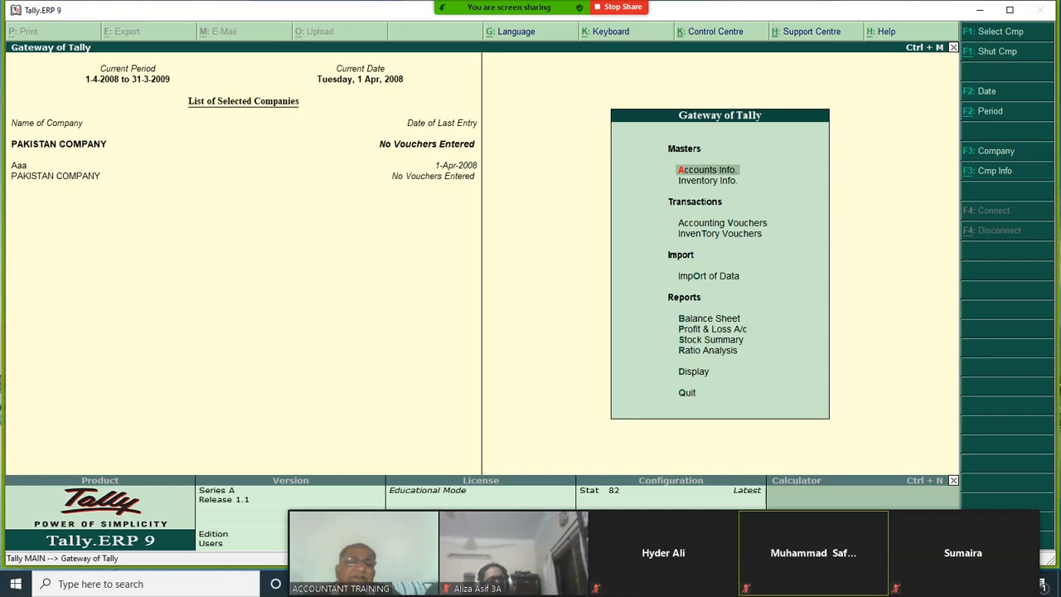
# Open accounting voucher entry for PAKISTAN COMPANY.
pyautogui.press('Down')
pyautogui.press('Down')
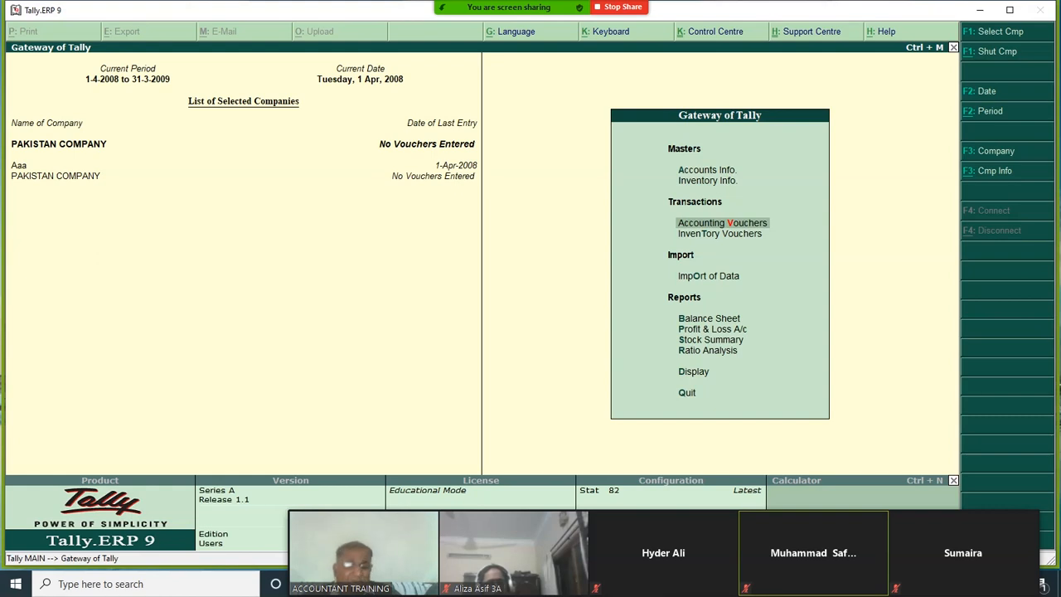
pyautogui.press('Down')
pyautogui.press('Down')
pyautogui.press('Down')
pyautogui.press('Down')
pyautogui.press('Up')
pyautogui.press('Up')
pyautogui.press('Up')
pyautogui.press('Up')
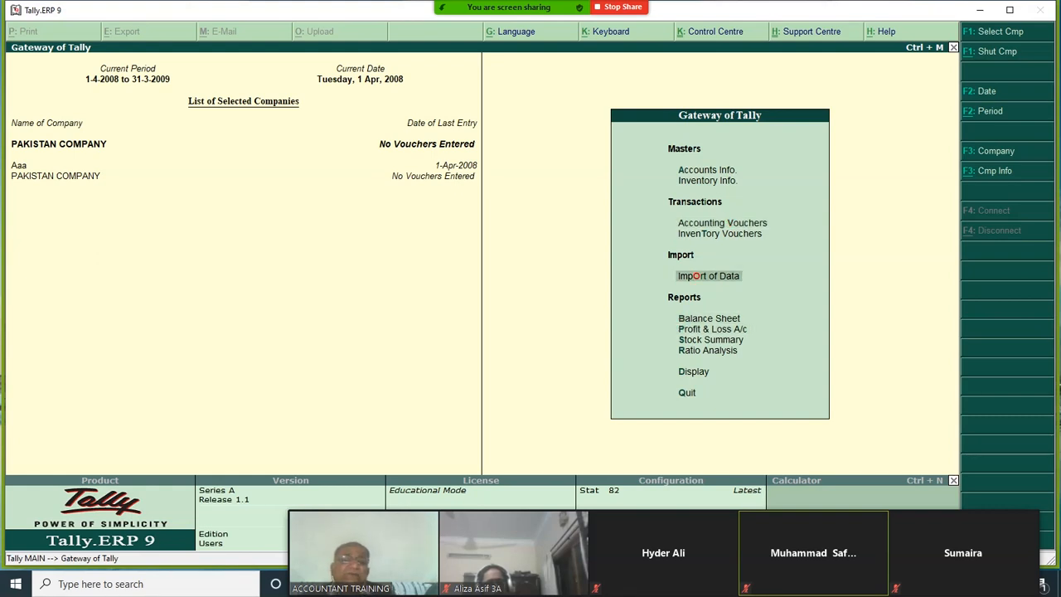
pyautogui.press('Up')
pyautogui.press('Down')
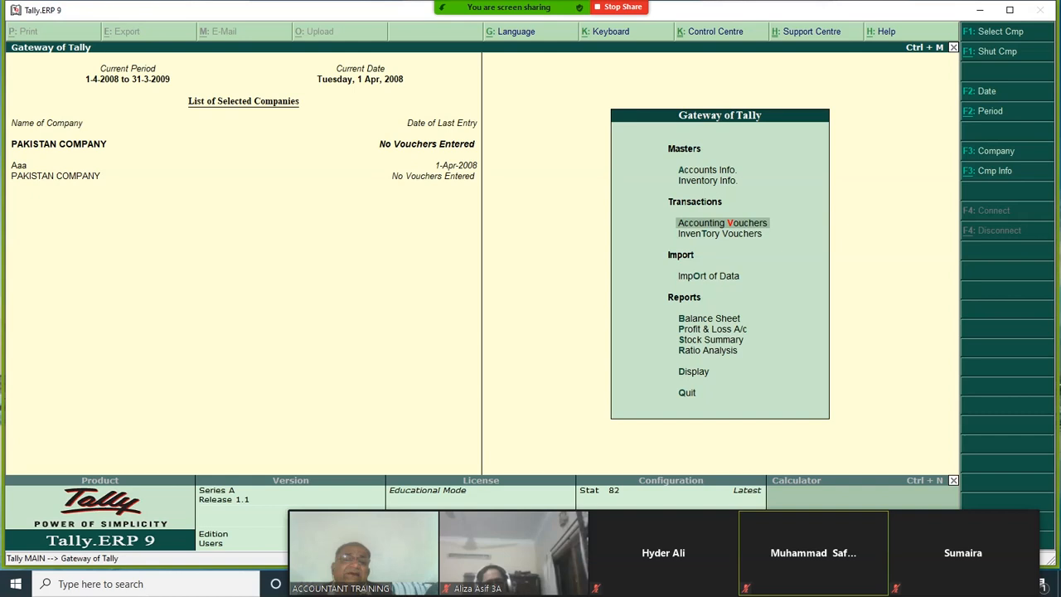
pyautogui.press('Return')
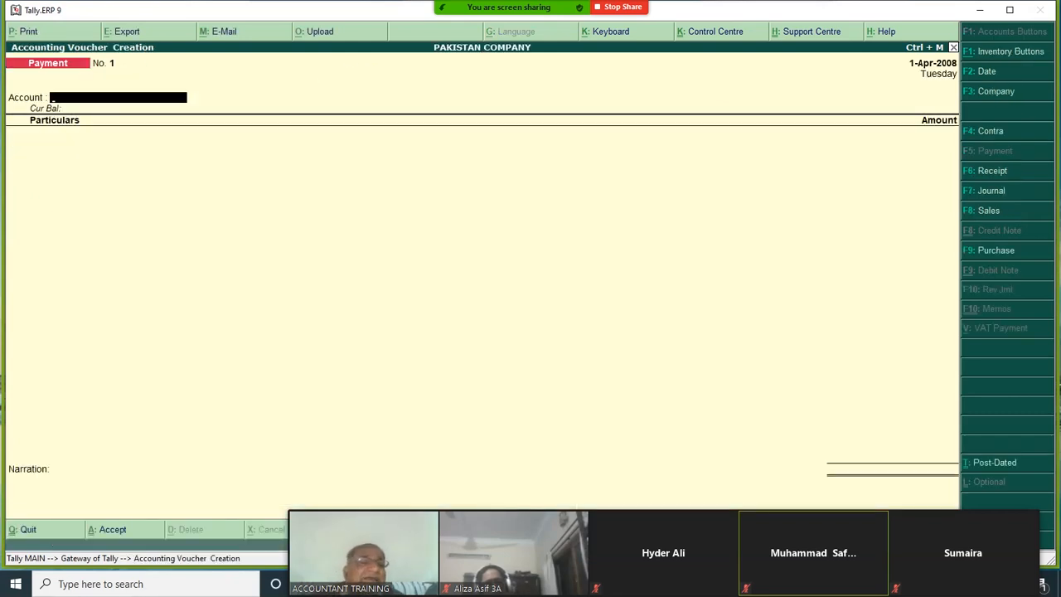
# Compare the Receipt, Payment and Journal voucher forms and finish on the Receipt voucher.
pyautogui.press('F6')
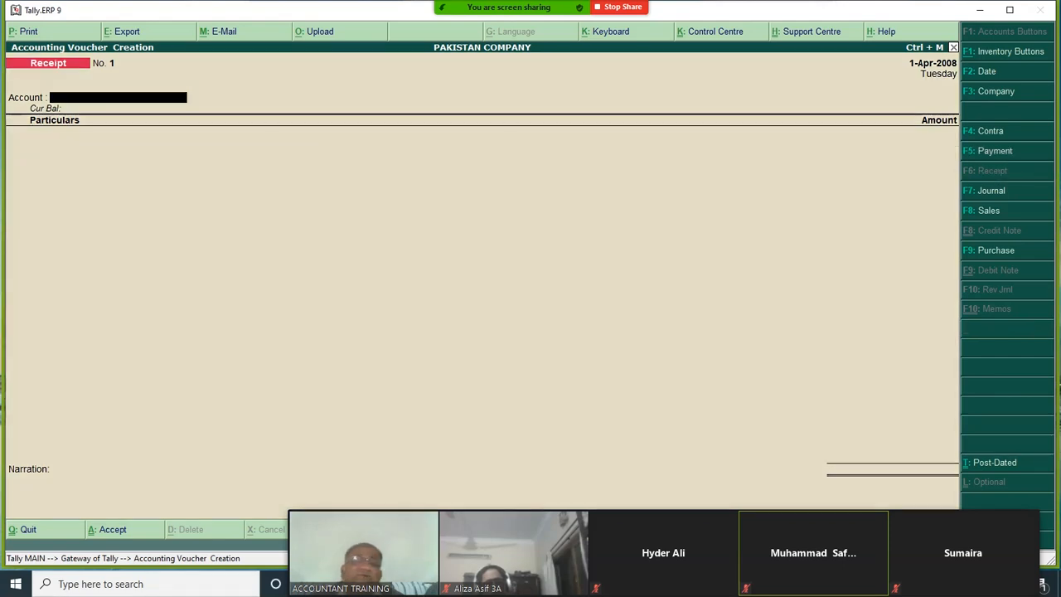
pyautogui.press('F5')
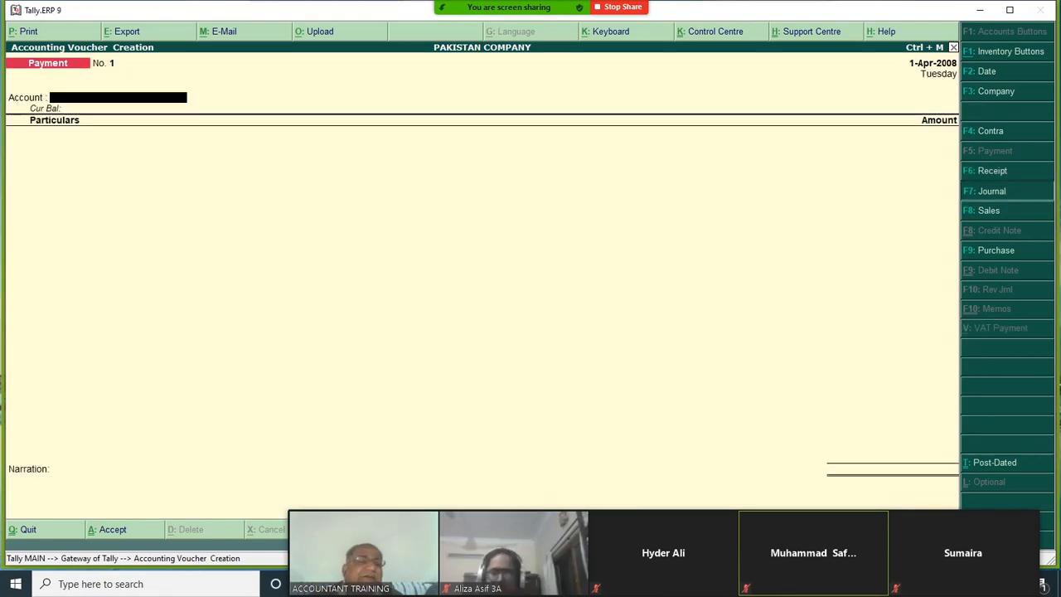
pyautogui.press('F7')
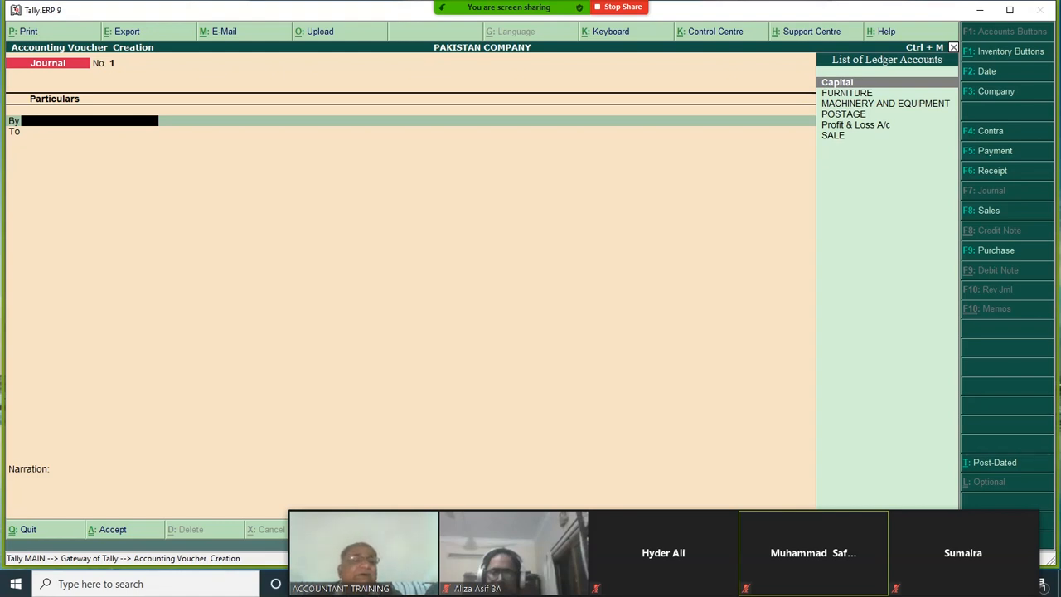
pyautogui.press('F5')
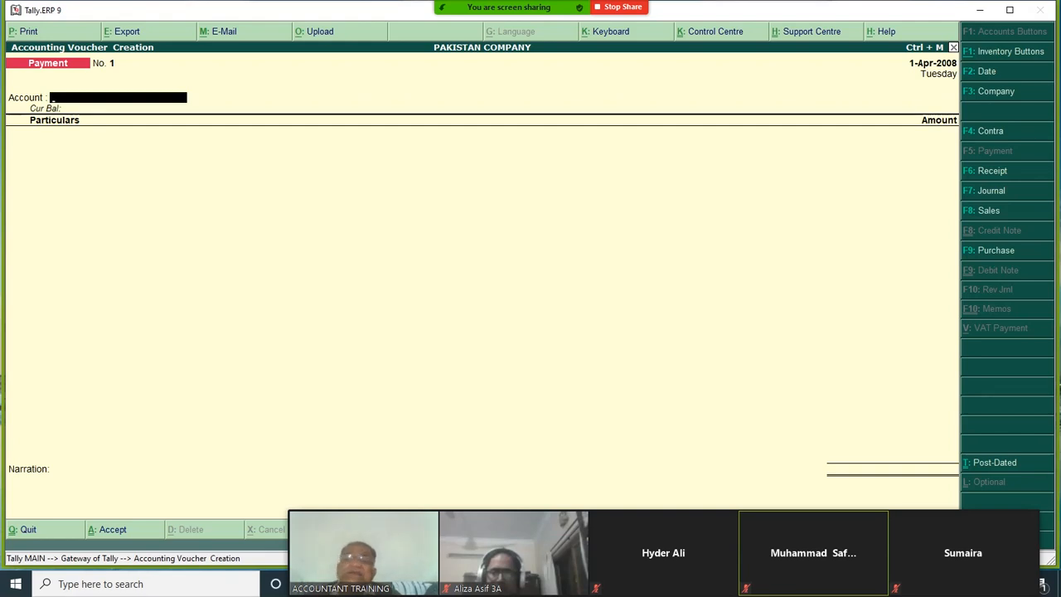
pyautogui.press('F6')
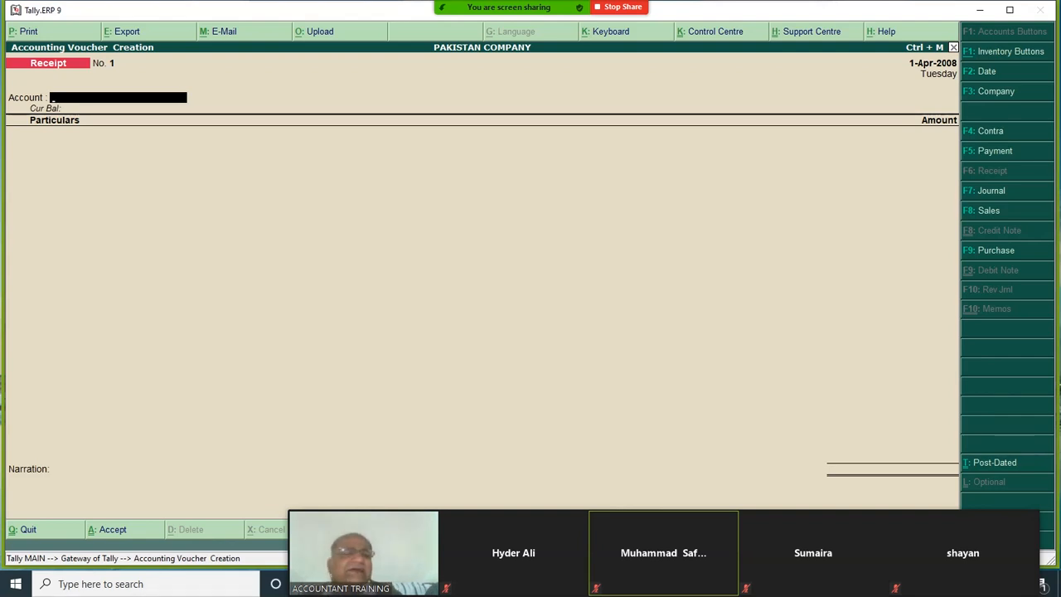
pyautogui.press('F5')
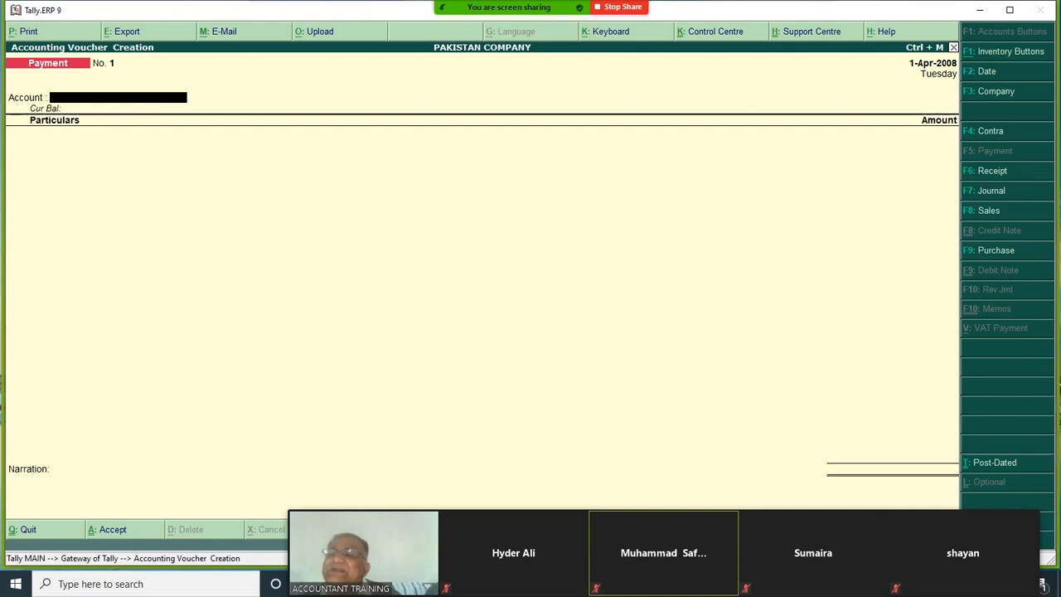
pyautogui.press('F6')
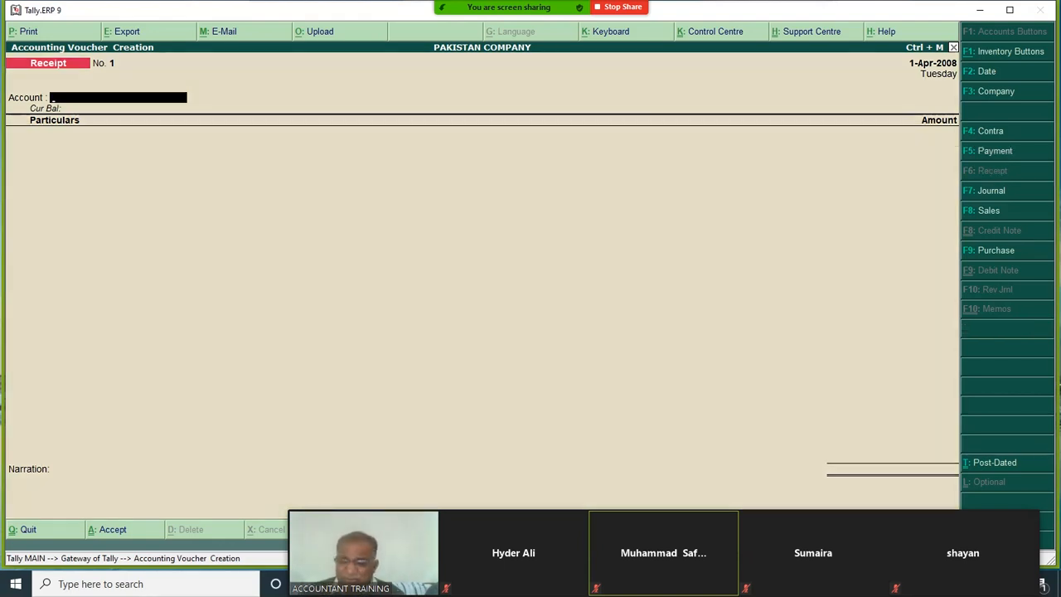
# Choose MCB BANK as the account of the receipt voucher.
pyautogui.write('C')
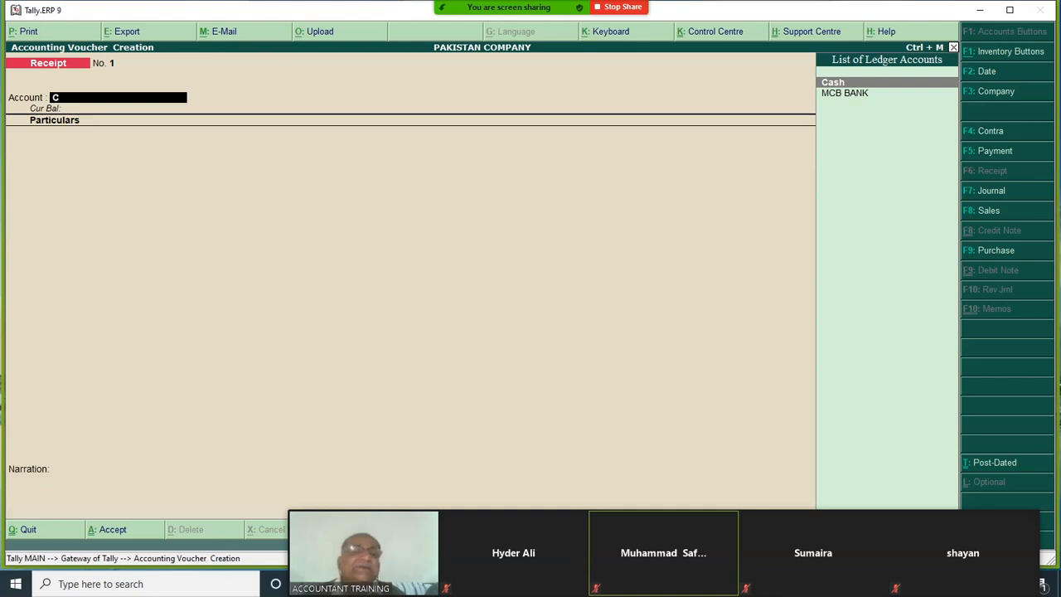
pyautogui.press('Down')
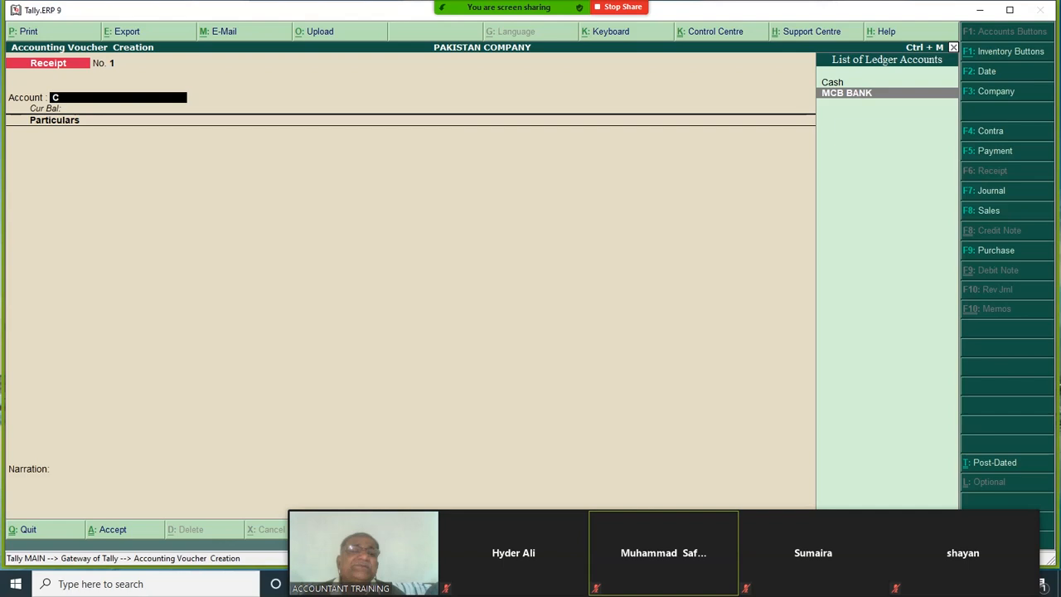
pyautogui.press('Return')
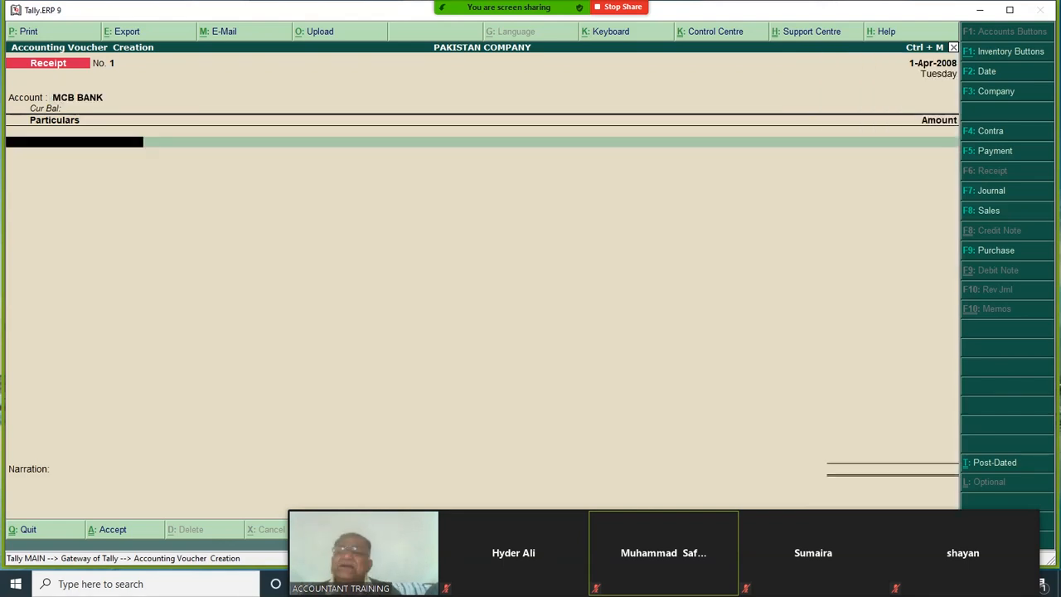
# Enter Capital as the MCB BANK receipt's particulars with an amount of 500000, and end the list of entries.
pyautogui.write('C')
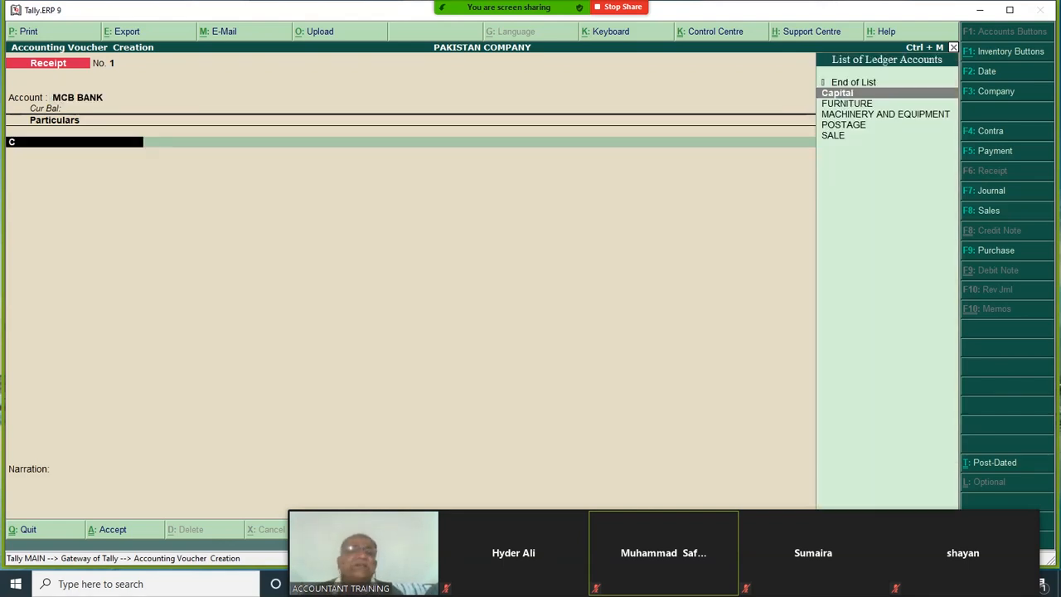
pyautogui.press('Down')
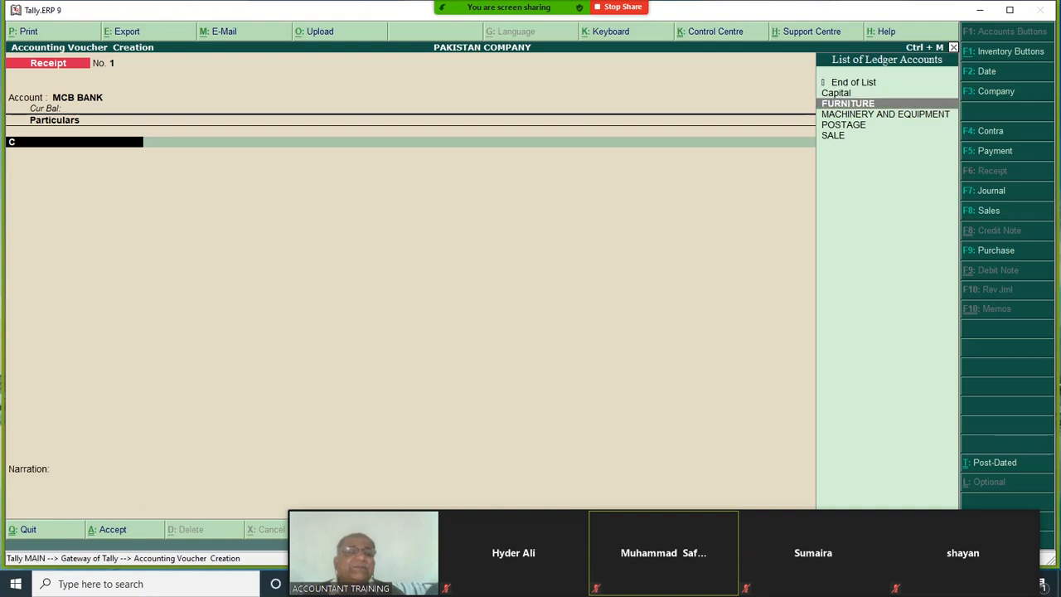
pyautogui.press('Down')
pyautogui.press('Down')
pyautogui.press('Down')
pyautogui.press('Up')
pyautogui.press('Up')
pyautogui.press('Up')
pyautogui.press('Up')
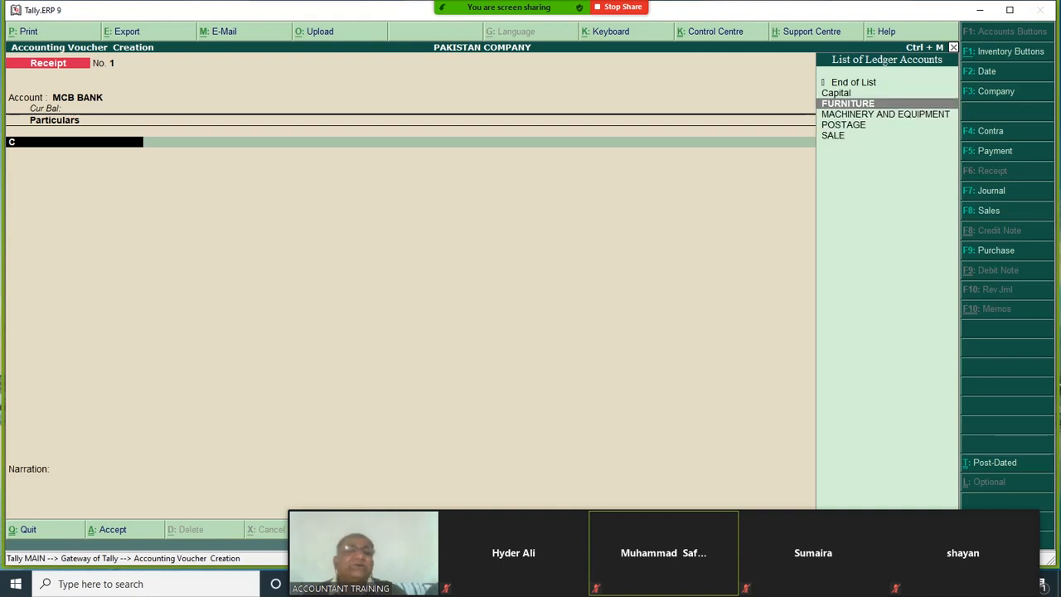
pyautogui.press('Return')
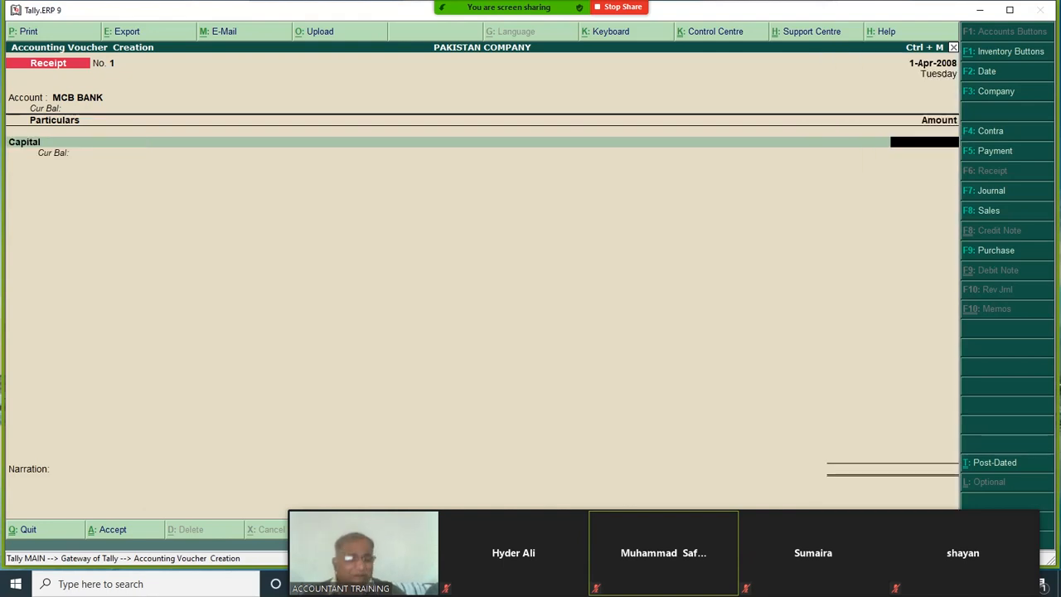
pyautogui.write('500000')
pyautogui.press('Return')
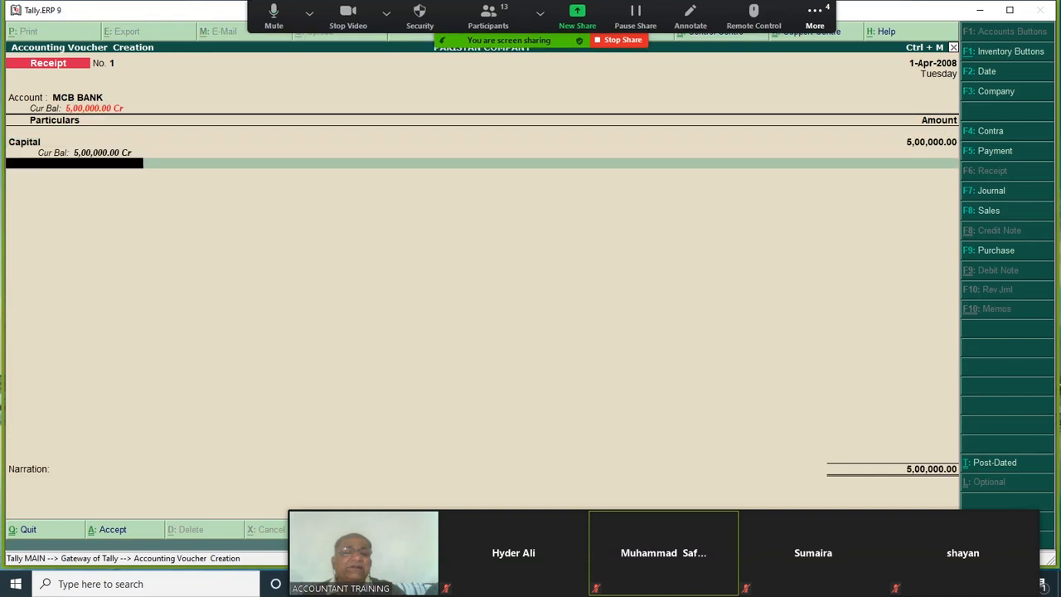
pyautogui.press('Return')
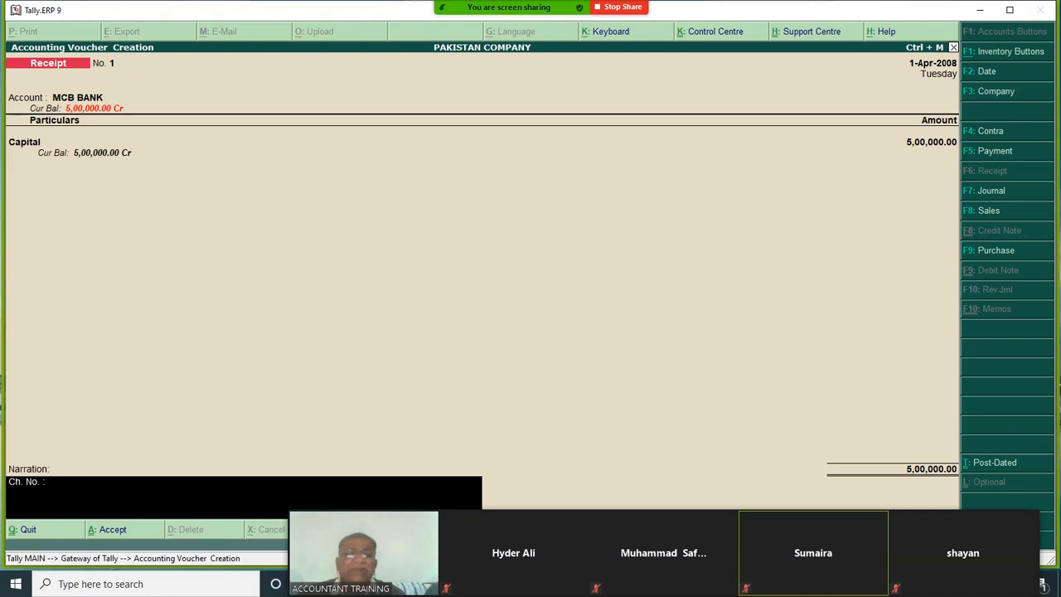
# Clear the cheque number narration and abandon the MCB BANK receipt voucher without saving.
pyautogui.press('BackSpace')
pyautogui.press('BackSpace')
pyautogui.press('BackSpace')
pyautogui.press('BackSpace')
pyautogui.press('BackSpace')
pyautogui.press('BackSpace')
pyautogui.press('BackSpace')
pyautogui.press('BackSpace')
pyautogui.press('BackSpace')
pyautogui.press('Escape')
pyautogui.press('y')
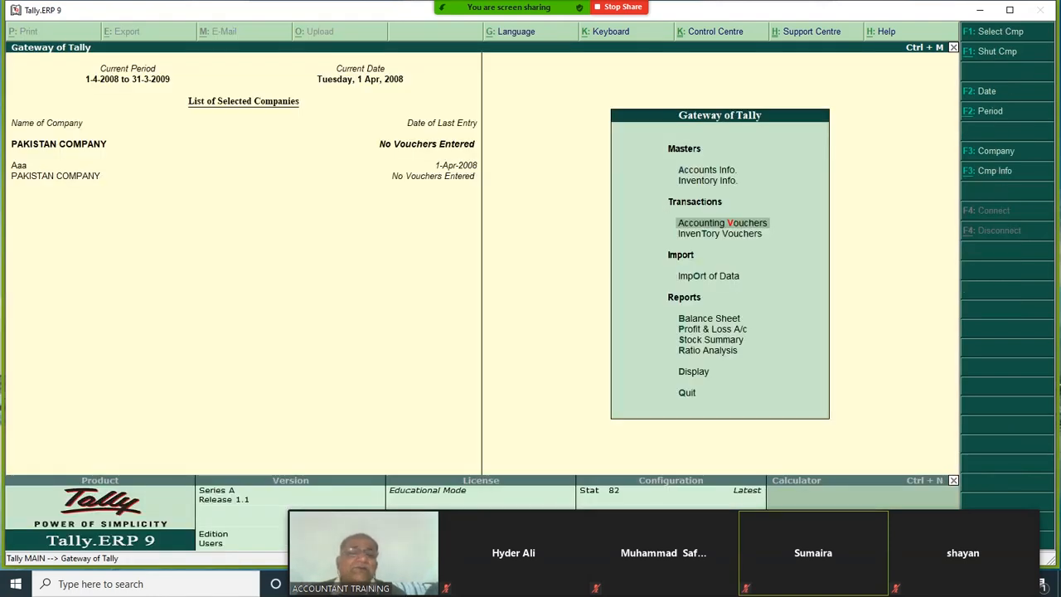
# Start a receipt voucher and choose Cash as its account.
pyautogui.press('Return')
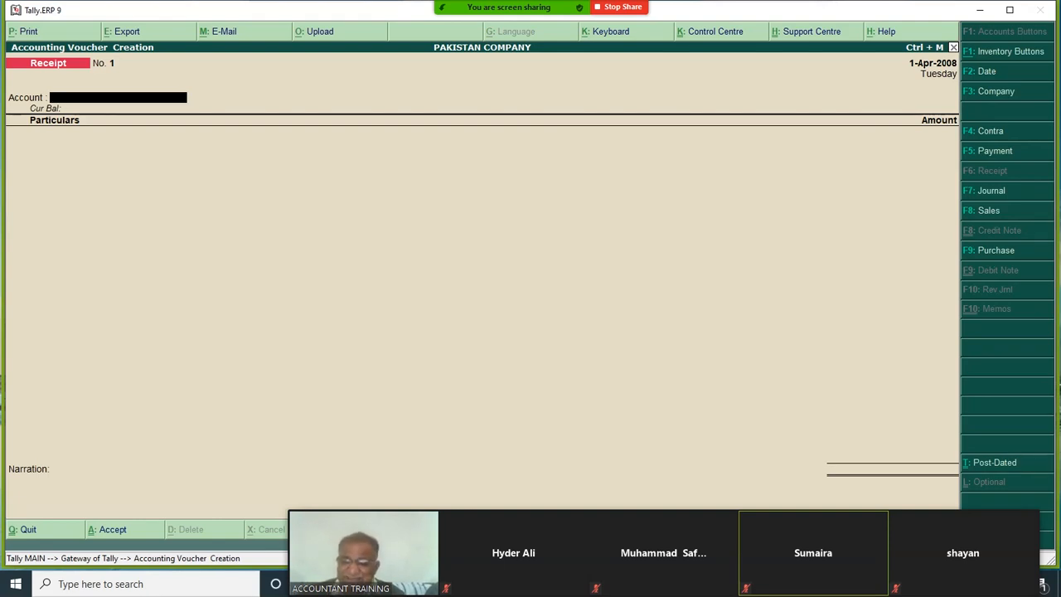
pyautogui.write('c')
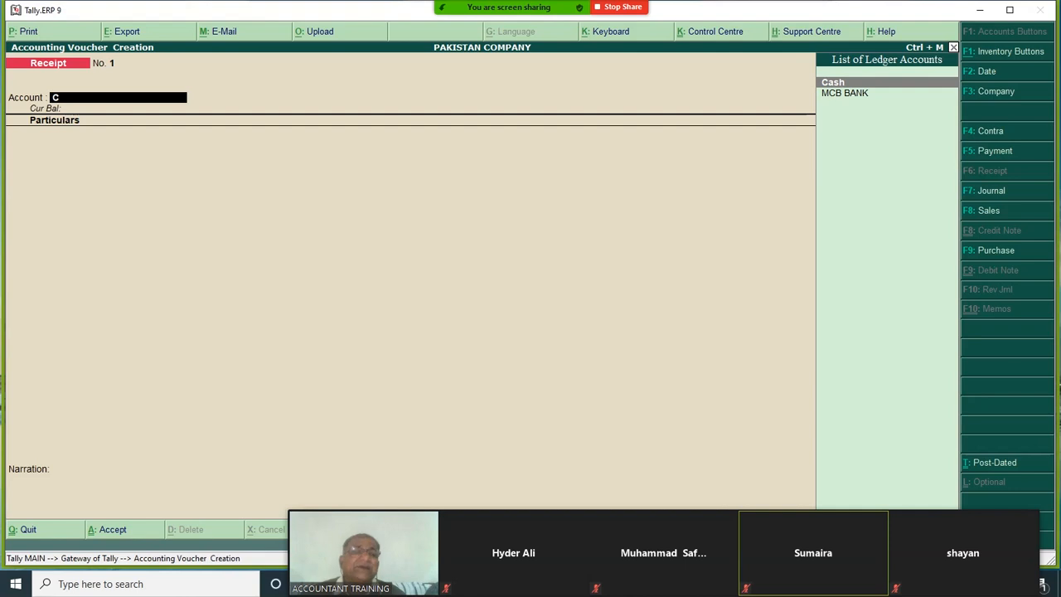
pyautogui.press('Return')
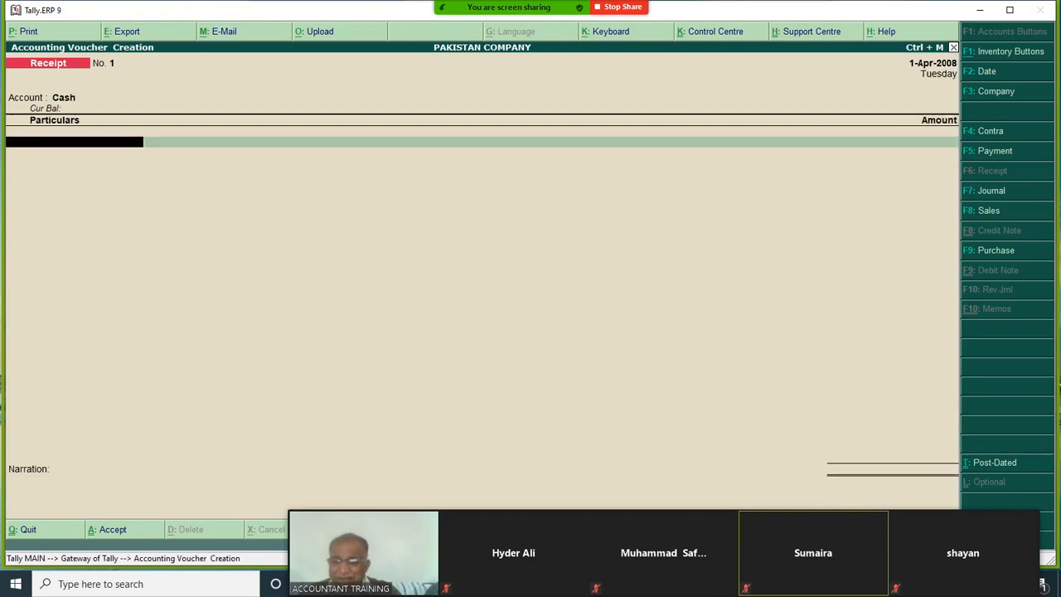
# Enter Capital as the Cash receipt's particulars with an amount of 500000, and save the voucher without a narration.
pyautogui.write('C')
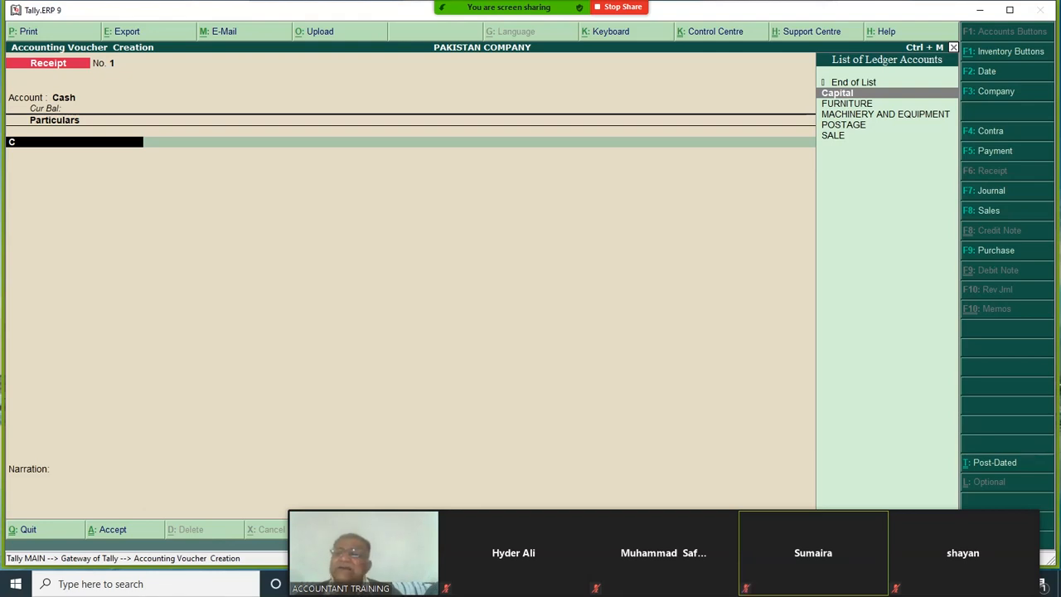
pyautogui.press('Return')
pyautogui.write('500000')
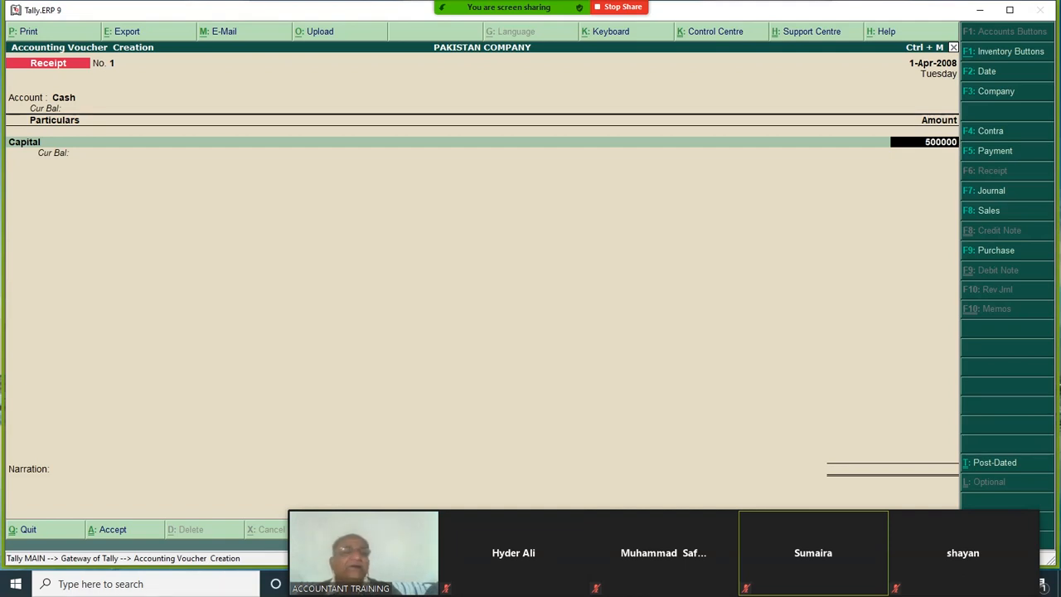
pyautogui.press('Return')
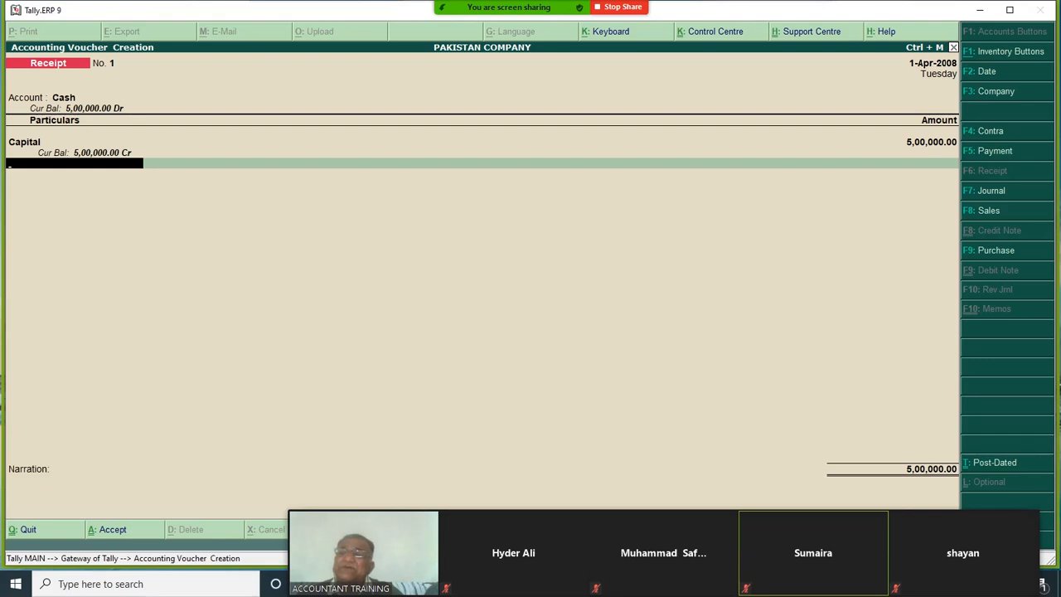
pyautogui.press('Return')
pyautogui.press('Return')
pyautogui.press('Return')
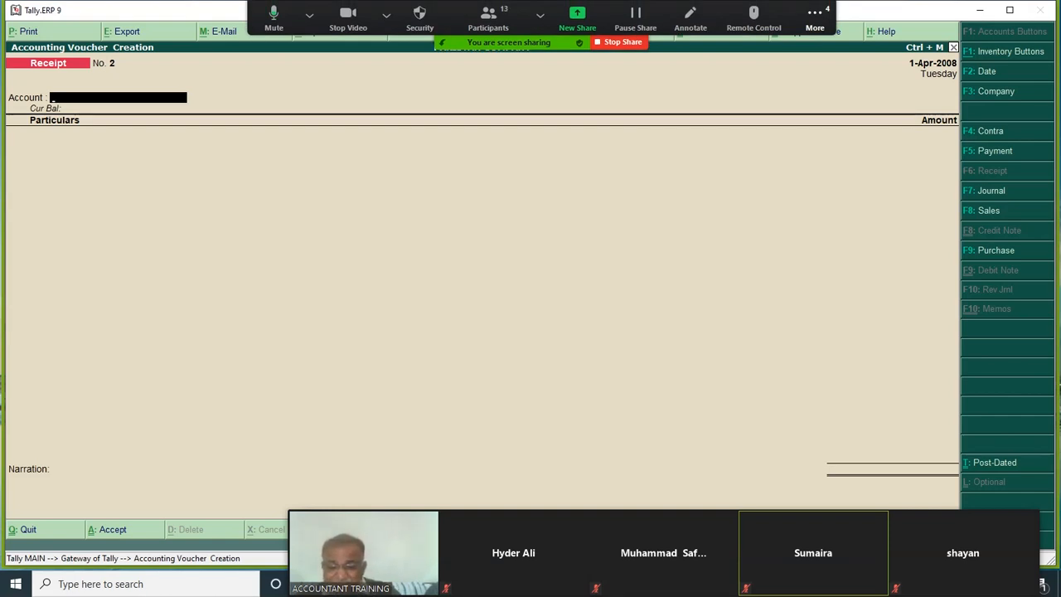
# Fill in the next receipt voucher with MCB BANK as the account and Capital as the particulars for 400000.
pyautogui.write('M')
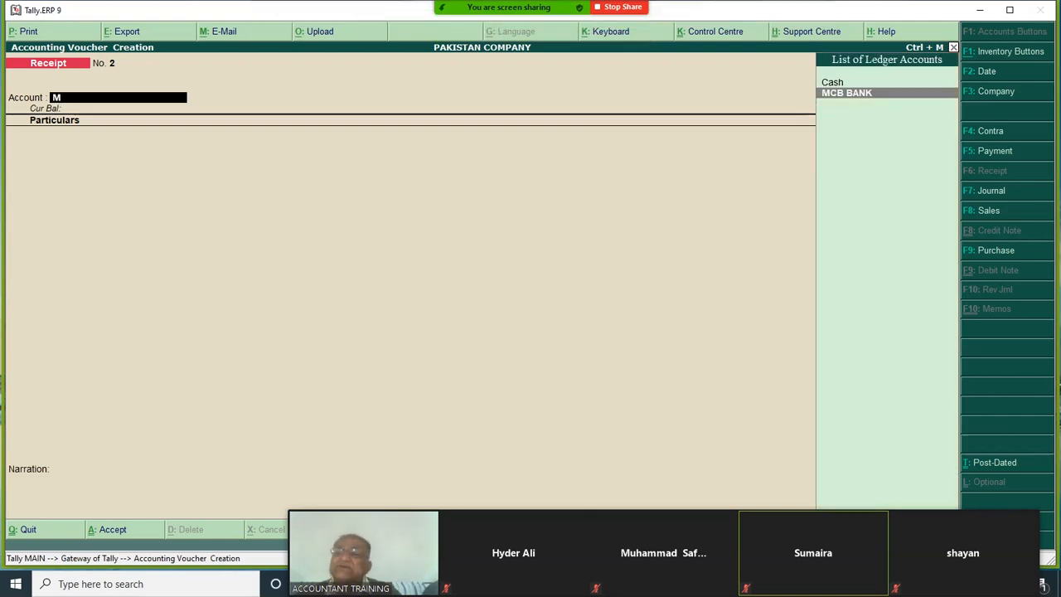
pyautogui.press('Return')
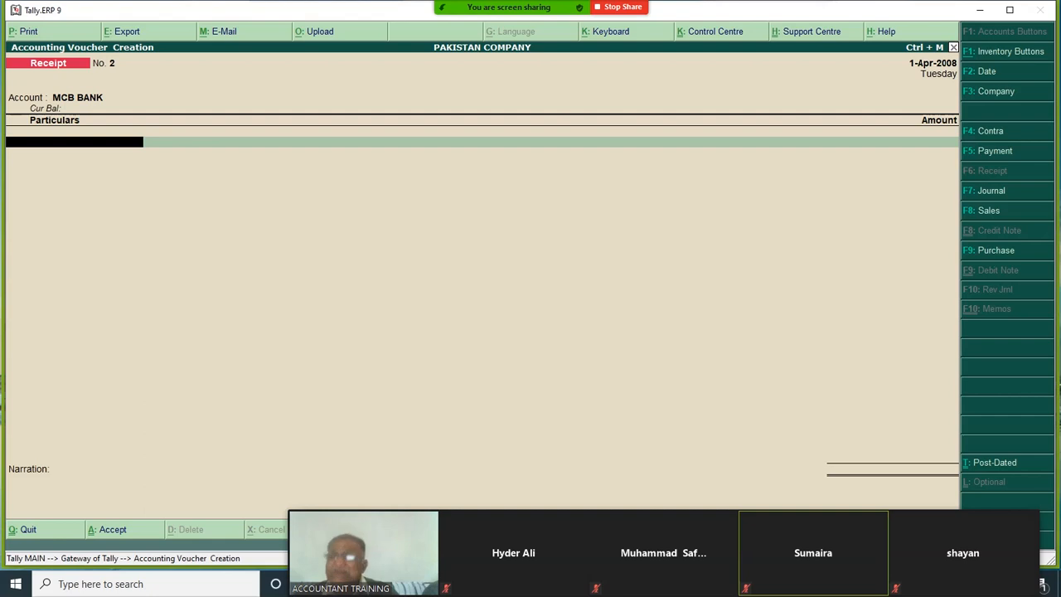
pyautogui.write('C')
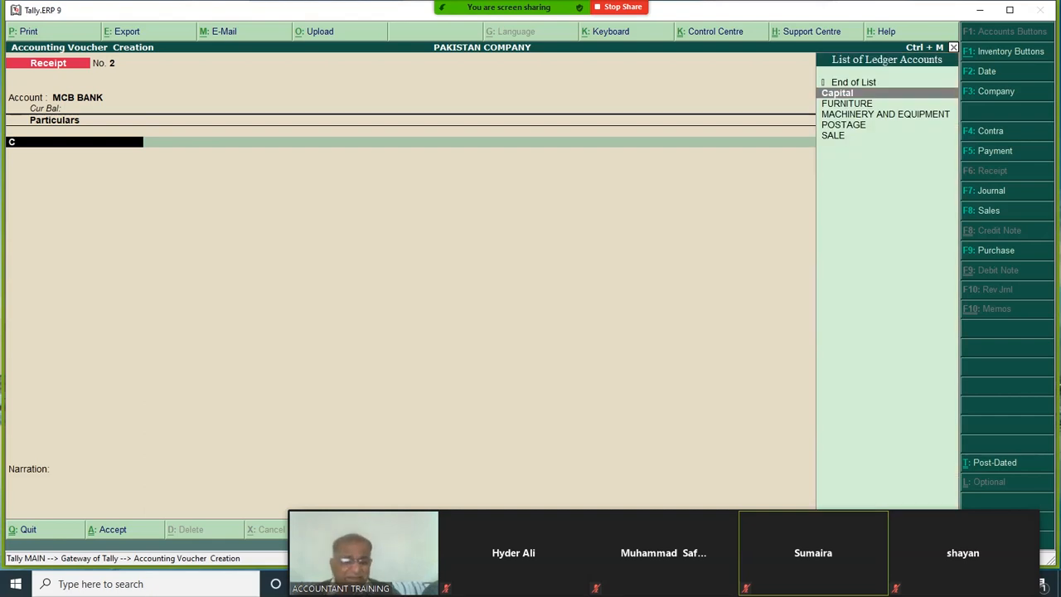
pyautogui.press('Return')
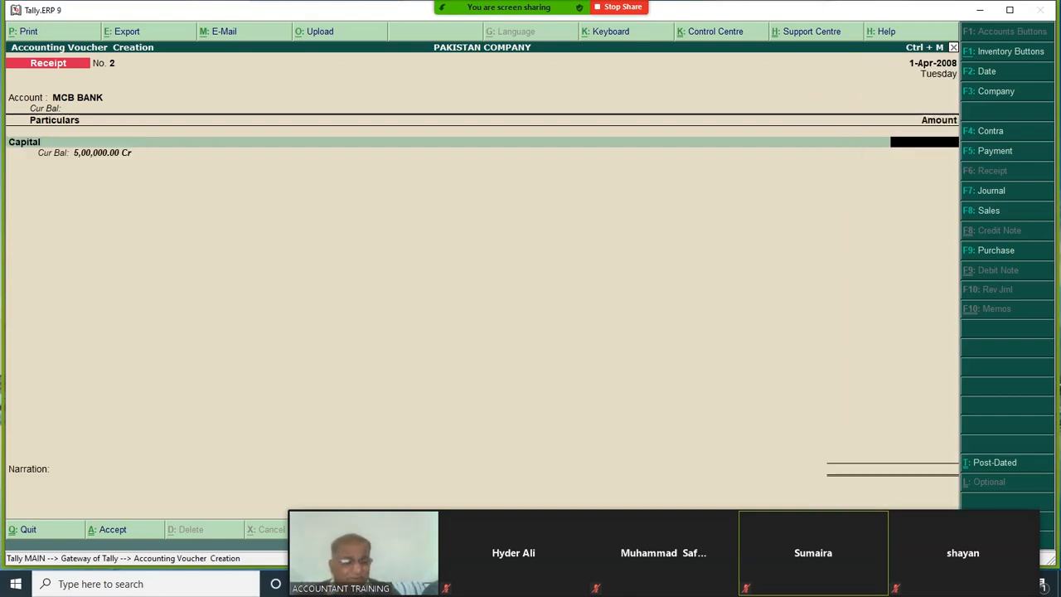
pyautogui.write('4000')
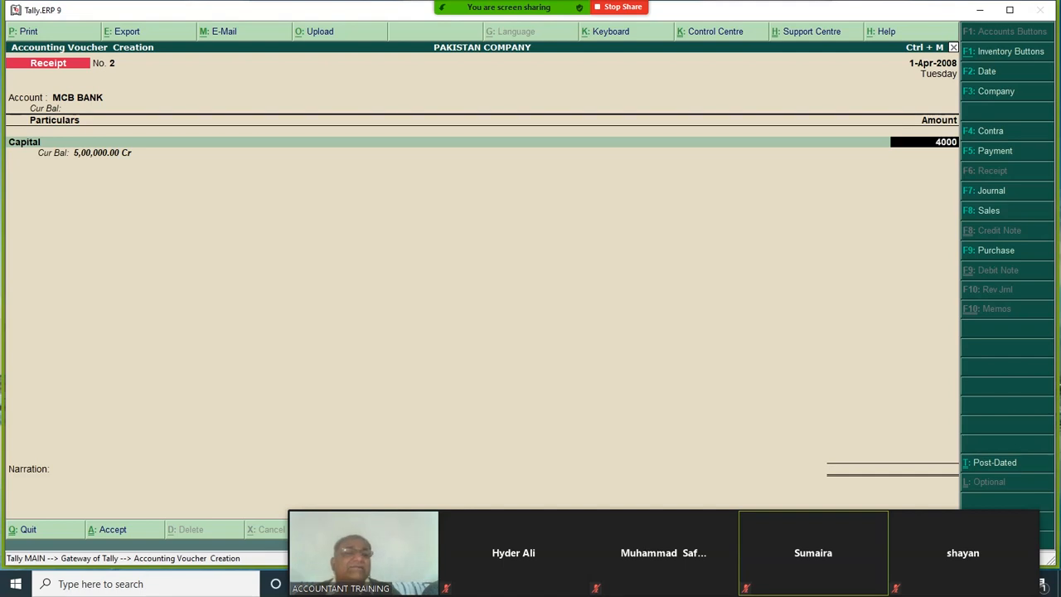
pyautogui.write('00')
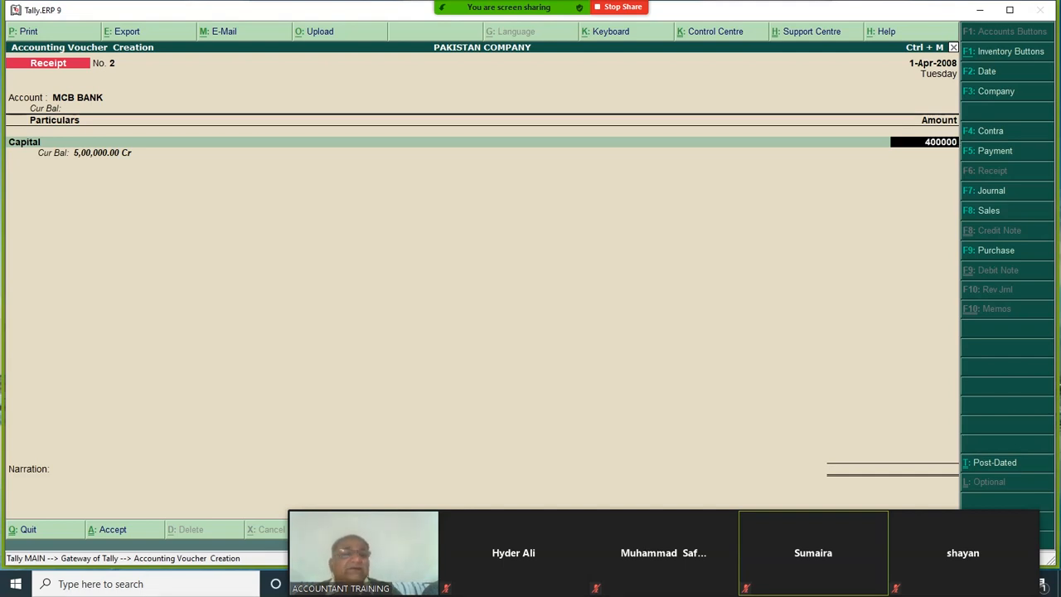
pyautogui.press('Return')
pyautogui.press('Return')
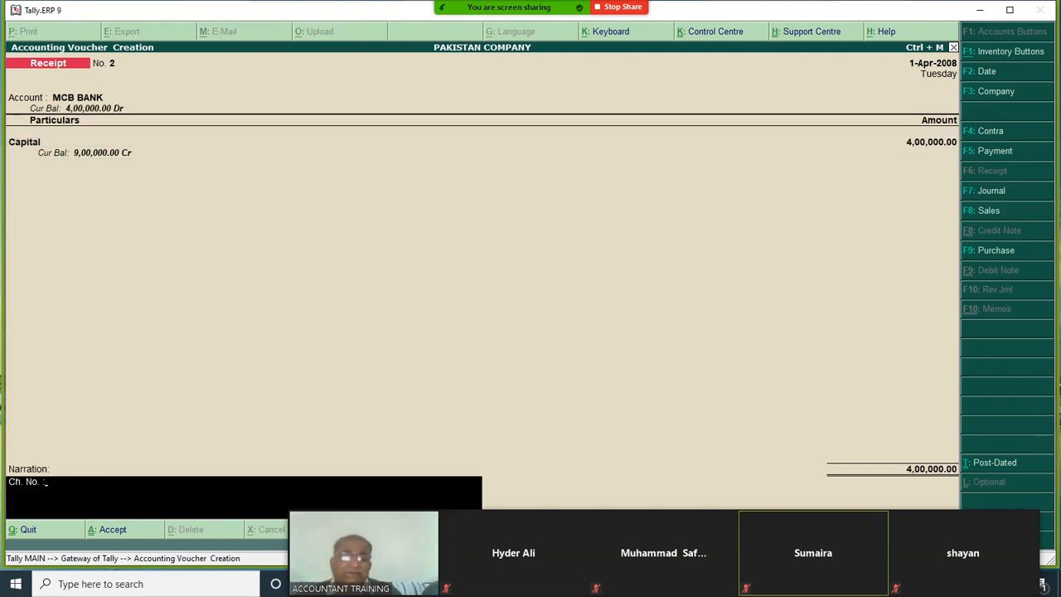
# Save the MCB BANK receipt with the cheque number left empty and leave voucher entry.
pyautogui.press('Return')
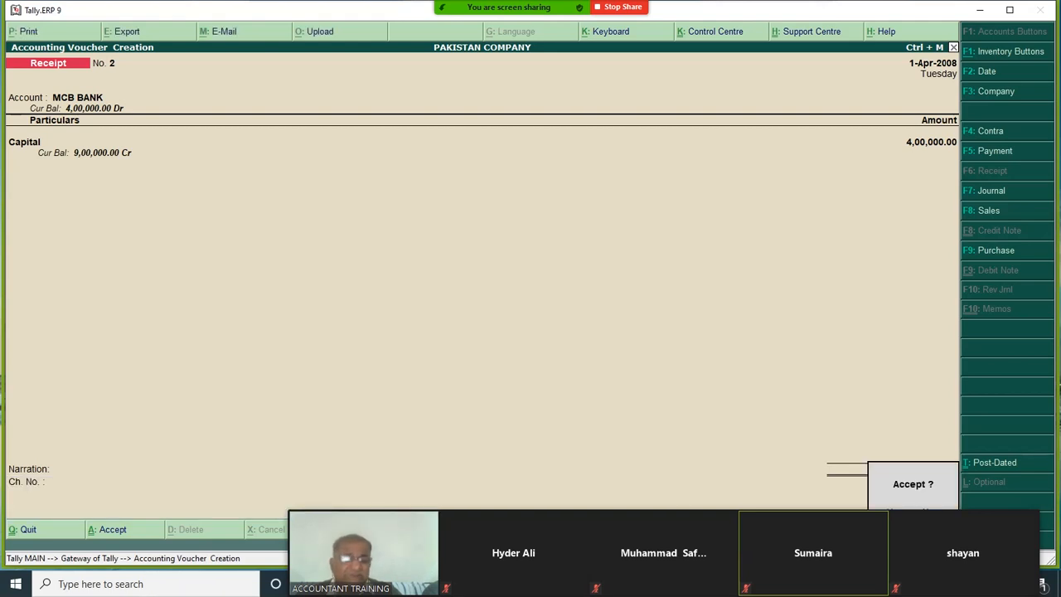
pyautogui.press('Return')
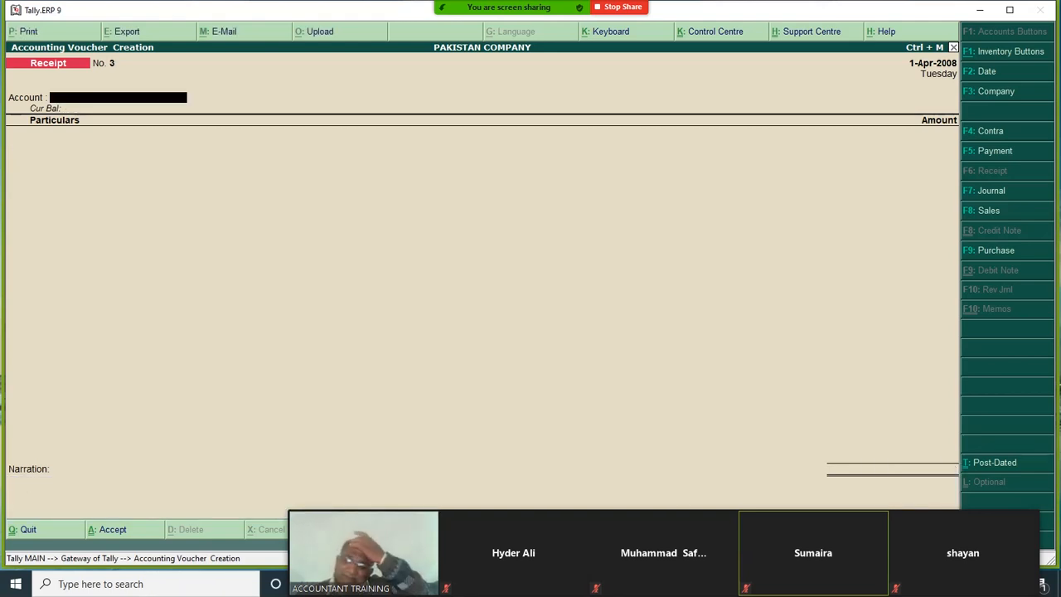
pyautogui.press('Escape')
pyautogui.press('Return')
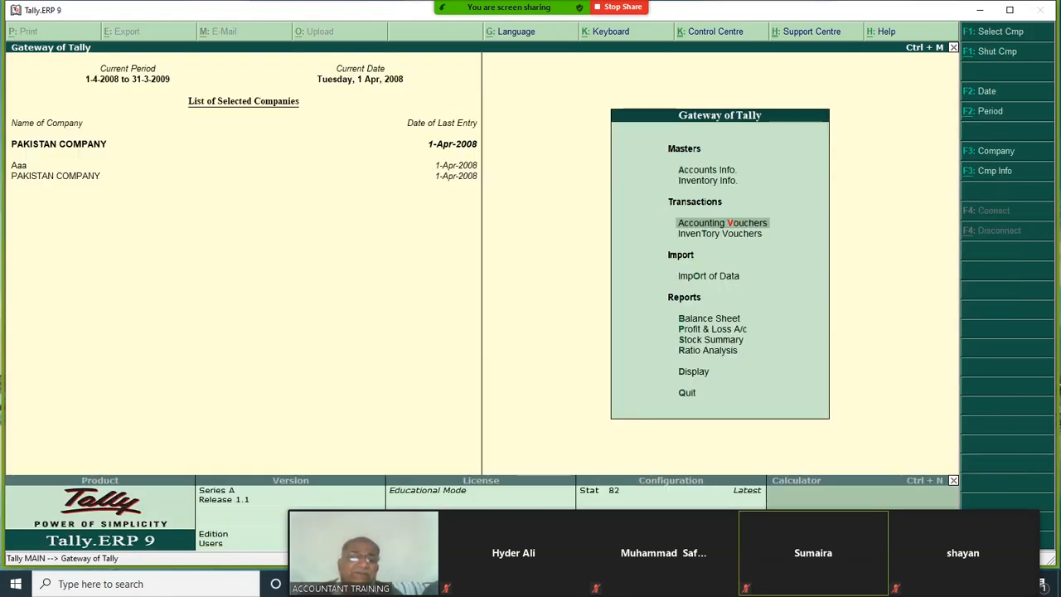
# Open the Trial Balance of PAKISTAN COMPANY from the display reports.
pyautogui.press('d')
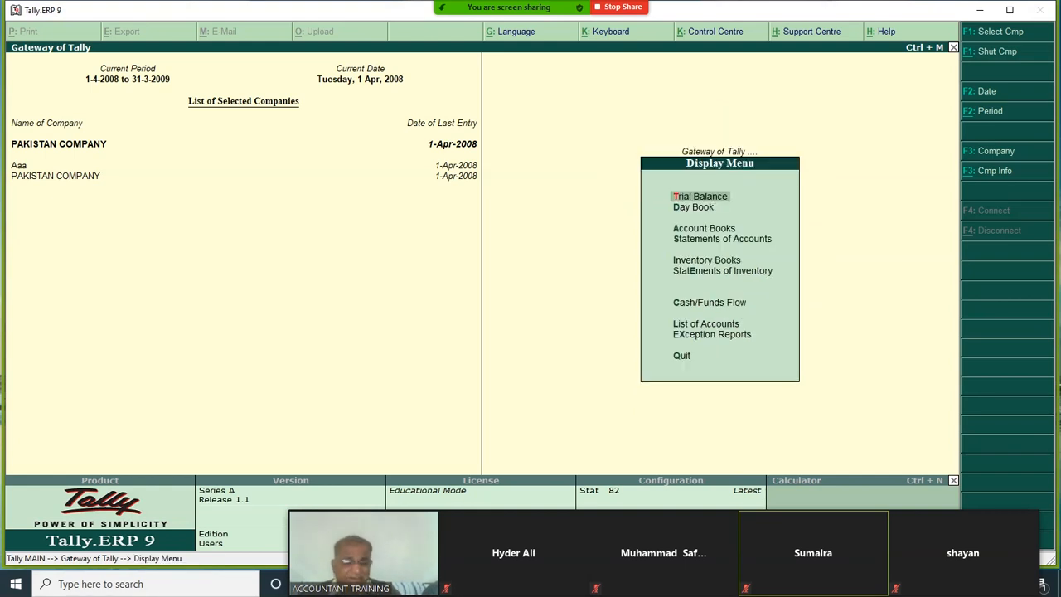
pyautogui.press('Down')
pyautogui.press('Down')
pyautogui.press('Down')
pyautogui.press('Down')
pyautogui.press('Up')
pyautogui.press('Up')
pyautogui.press('Up')
pyautogui.press('Up')
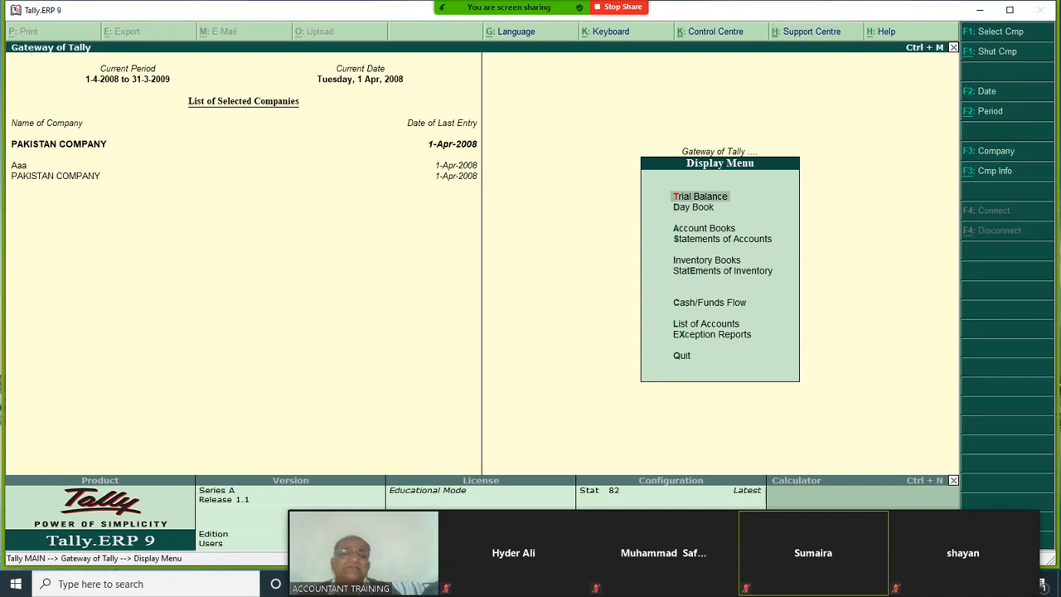
pyautogui.press('Return')
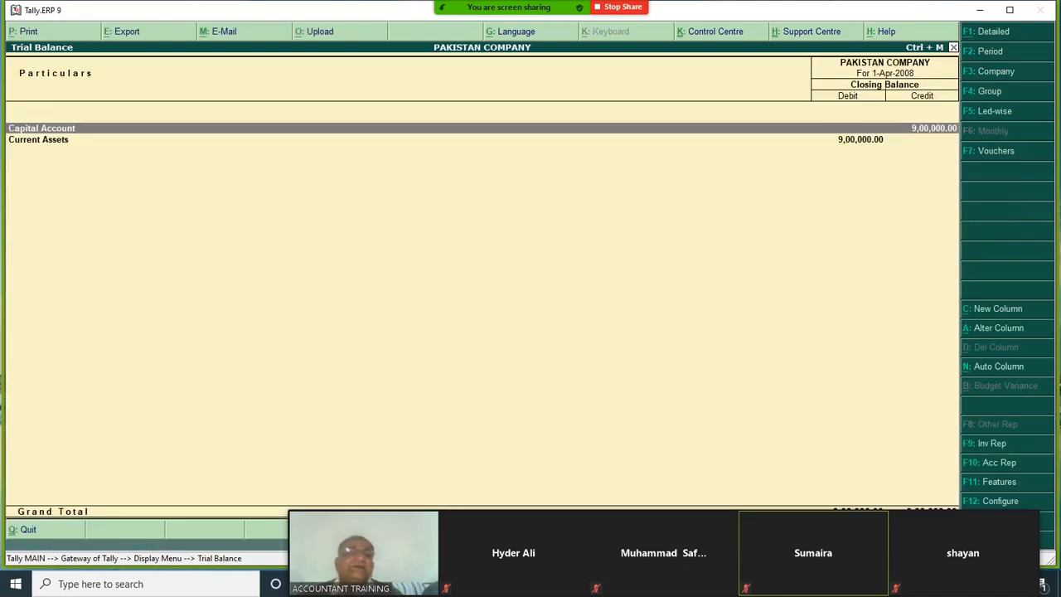
# Show the Trial Balance in detailed form, and return to the Gateway of Tally.
pyautogui.hotkey('alt', 'F1')
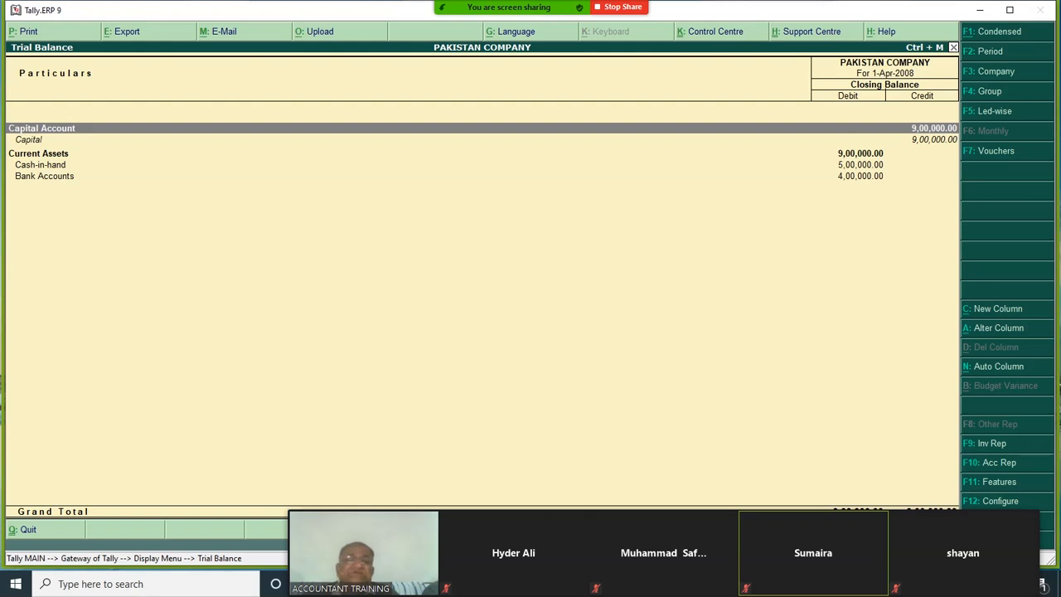
pyautogui.press('Escape')
pyautogui.press('Escape')
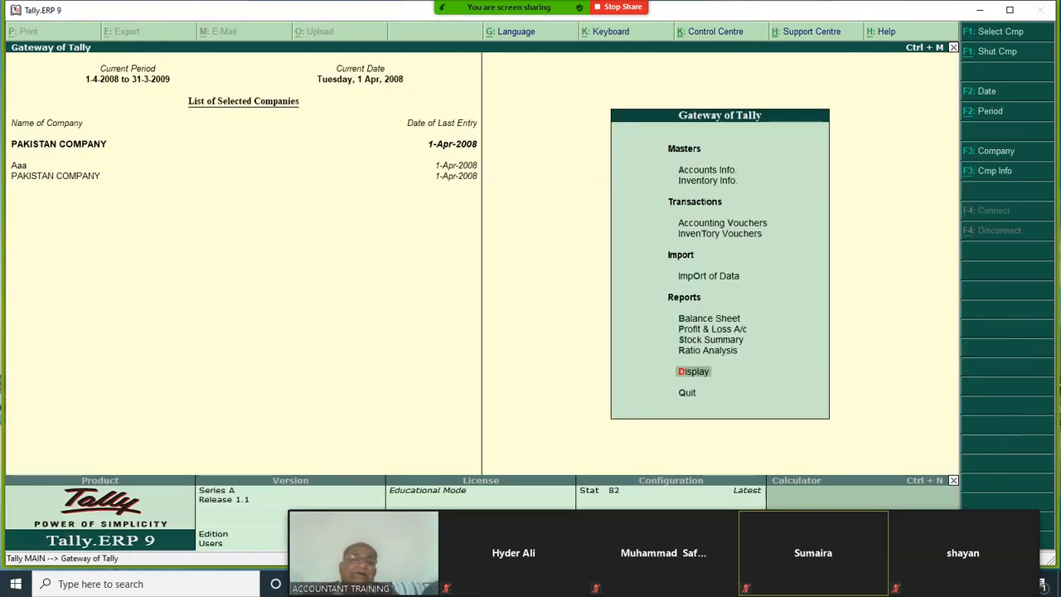
# Start a receipt voucher with MCB BANK as the account and SALE as the particulars.
pyautogui.press('v')
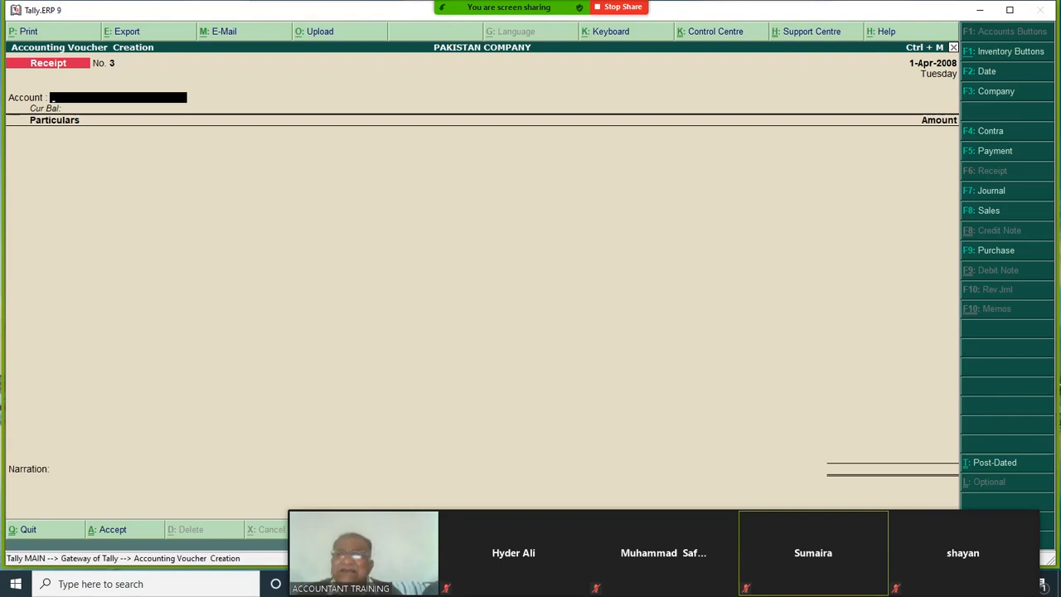
pyautogui.write('M')
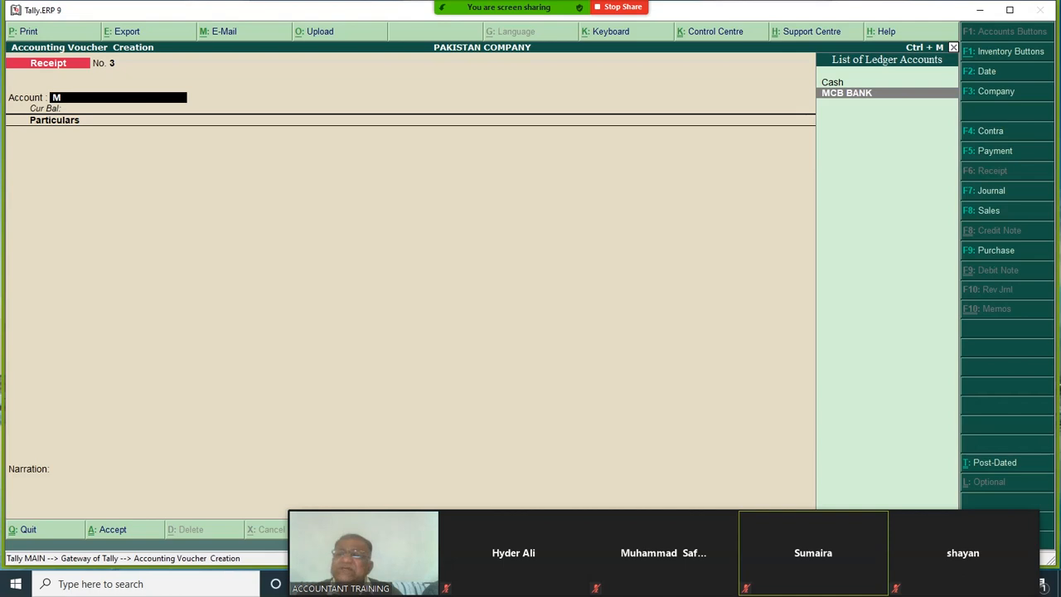
pyautogui.press('Return')
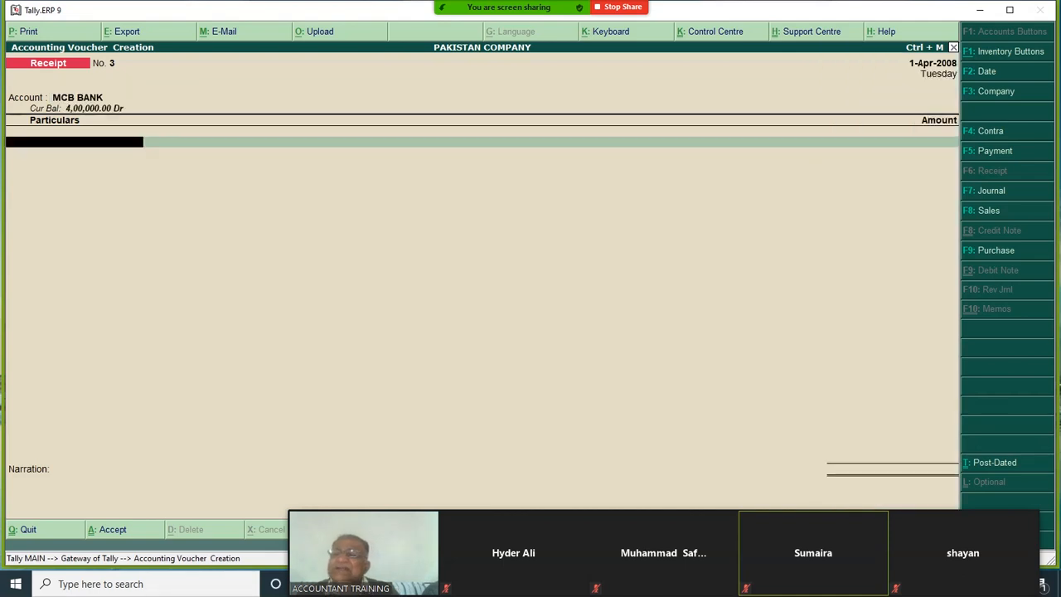
pyautogui.write('S')
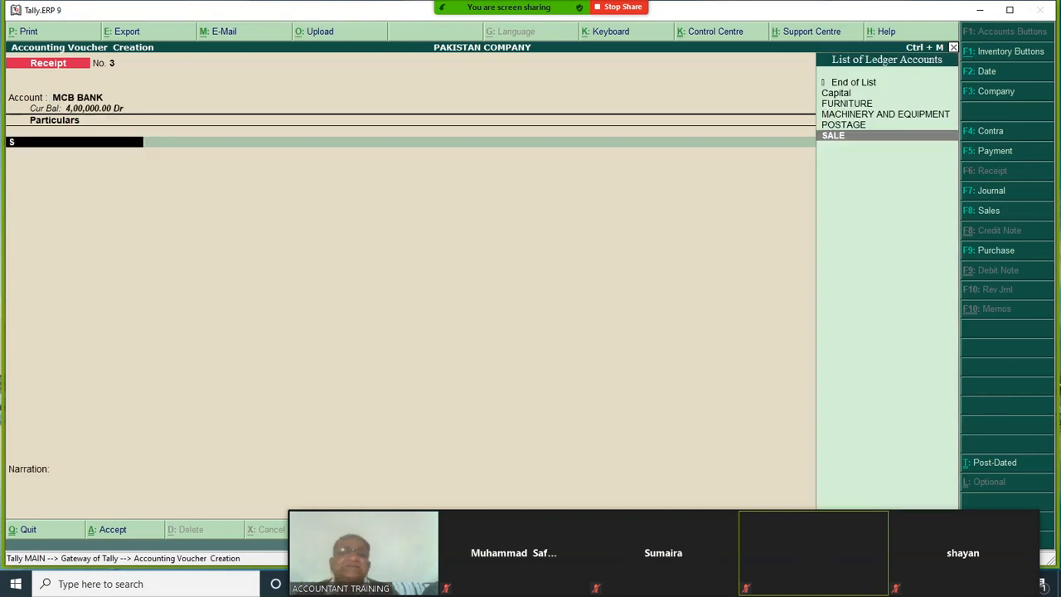
pyautogui.press('Return')
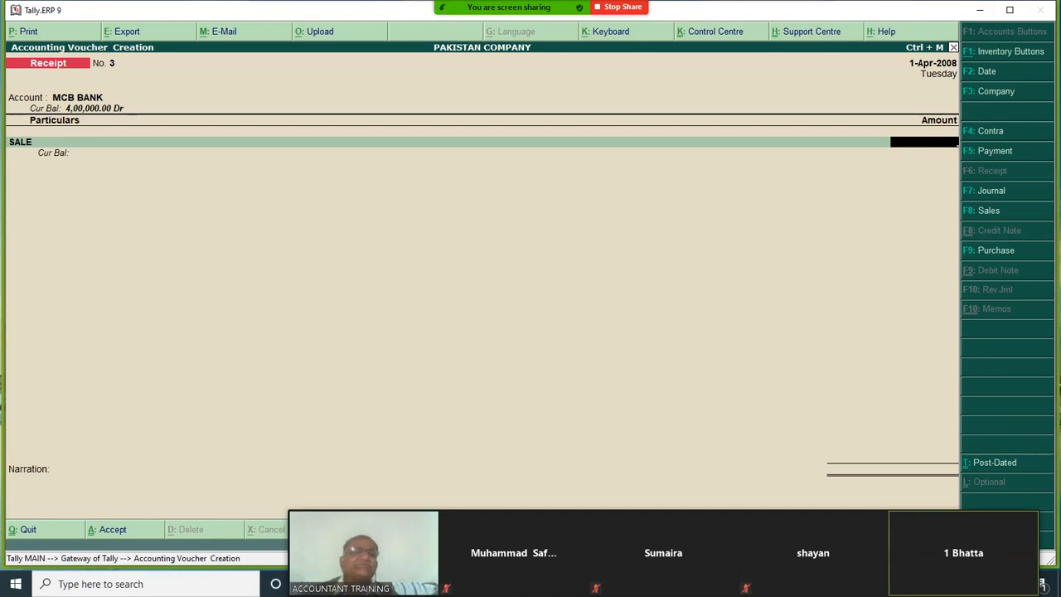
# Stop the screen share and mute the two participants with open microphones in the Zoom meeting.
pyautogui.click(620, 43)
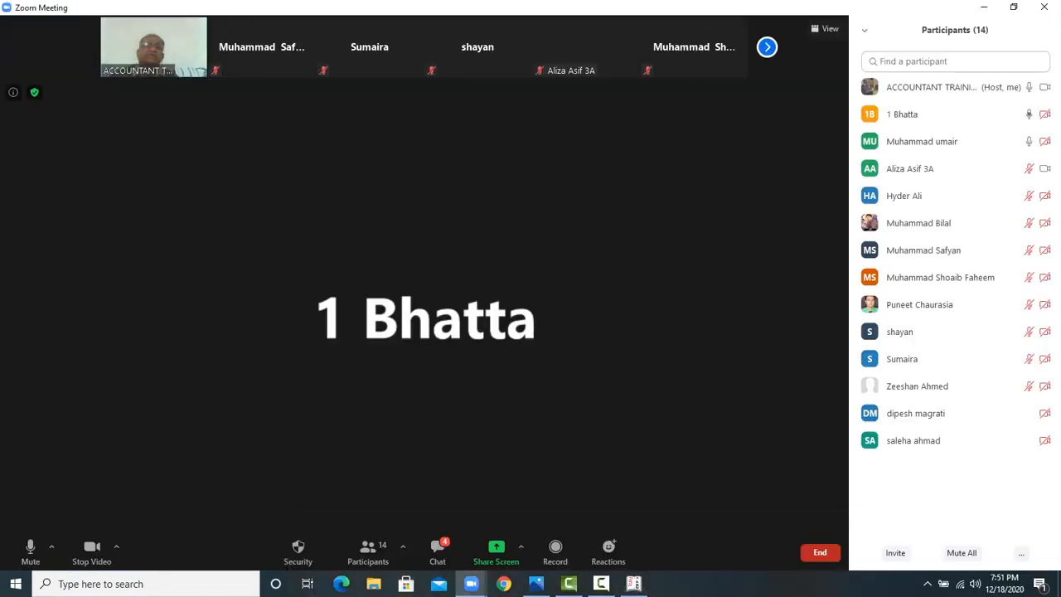
pyautogui.moveTo(988, 142)
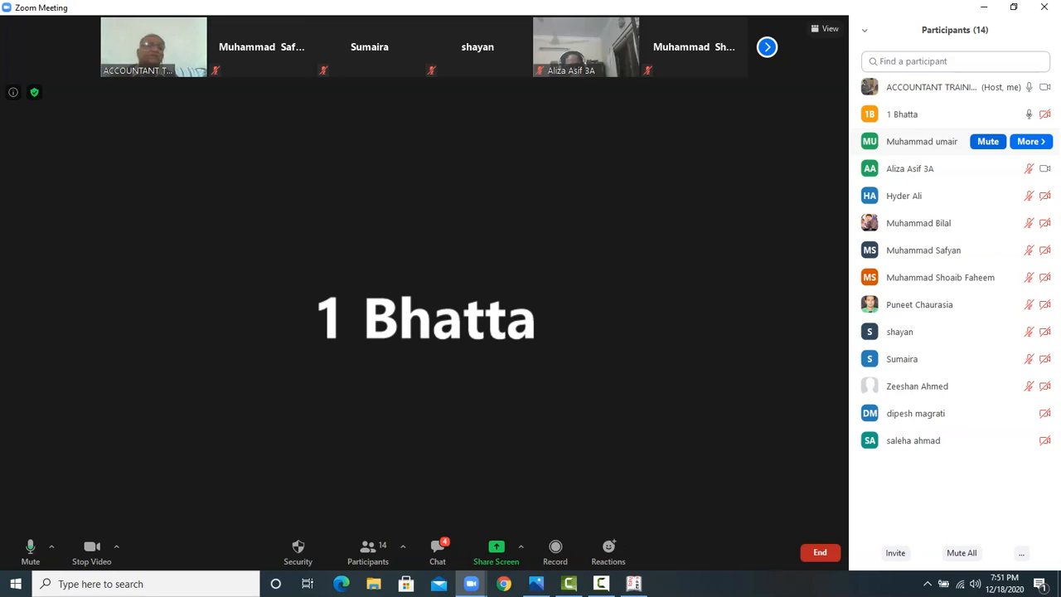
pyautogui.click(988, 142)
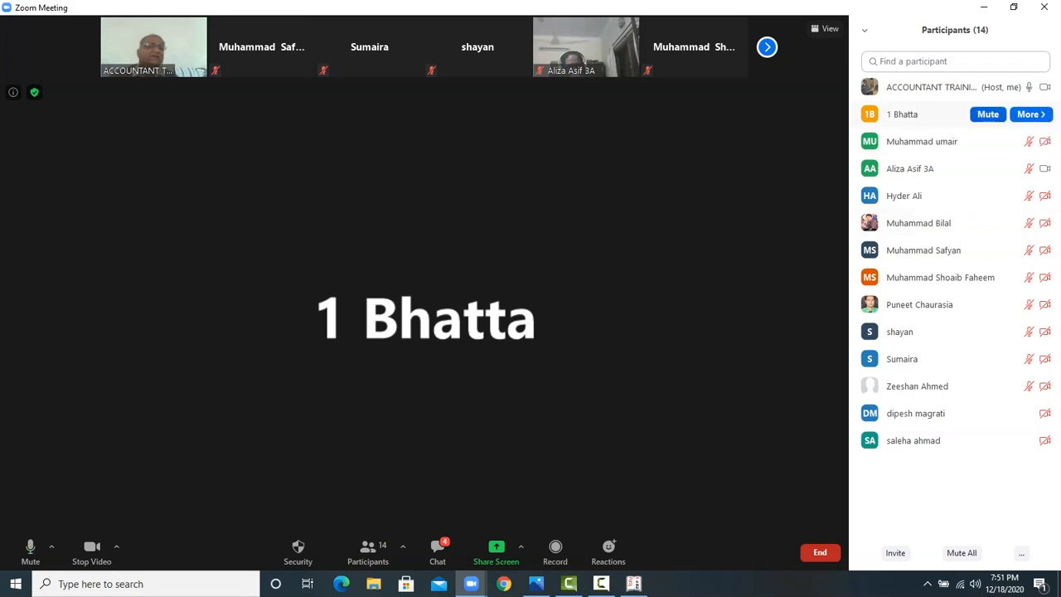
pyautogui.click(988, 114)
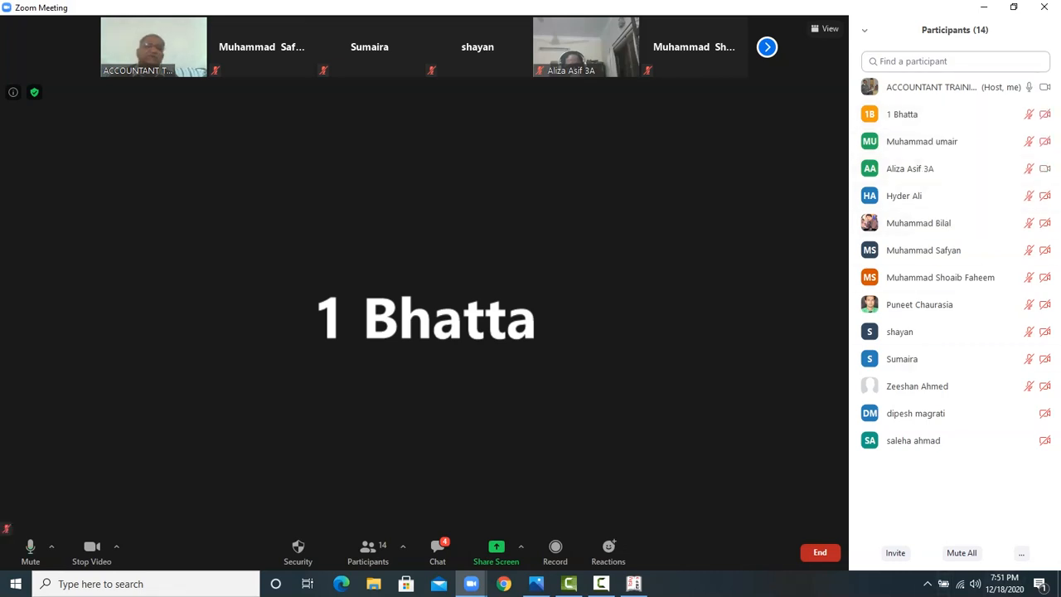
# Share the Tally.ERP 9 window in the Zoom meeting.
pyautogui.click(496, 551)
pyautogui.click(249, 319)
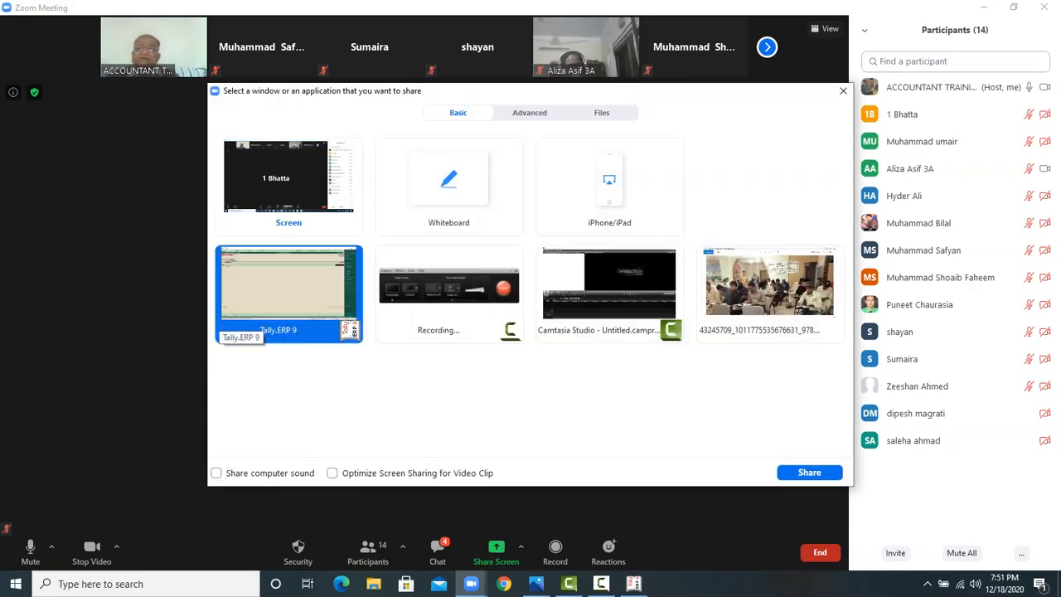
pyautogui.click(809, 472)
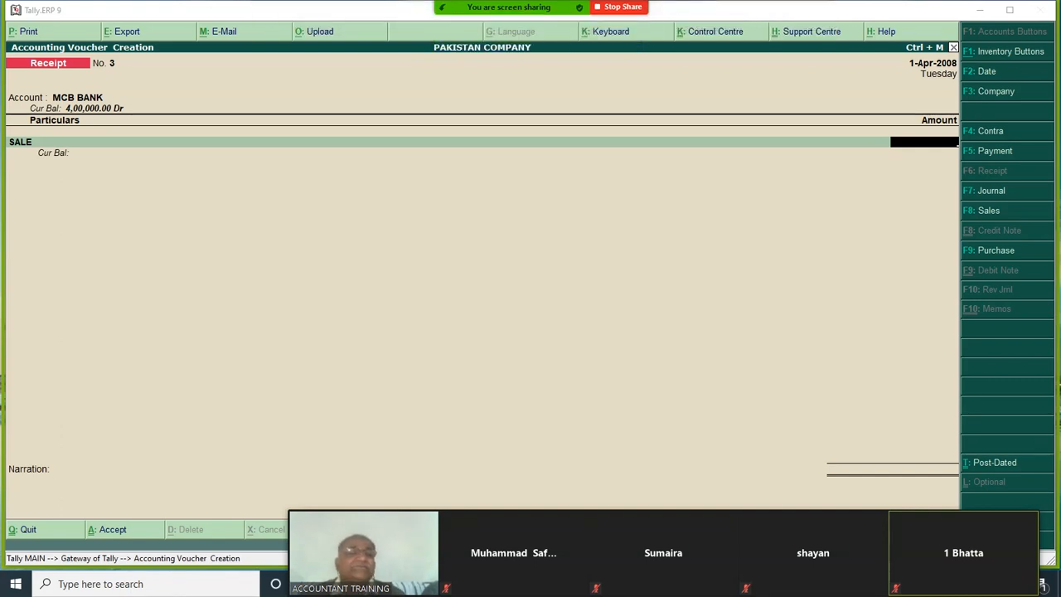
# Abandon the unfinished MCB BANK receipt from SALE without saving.
pyautogui.press('Escape')
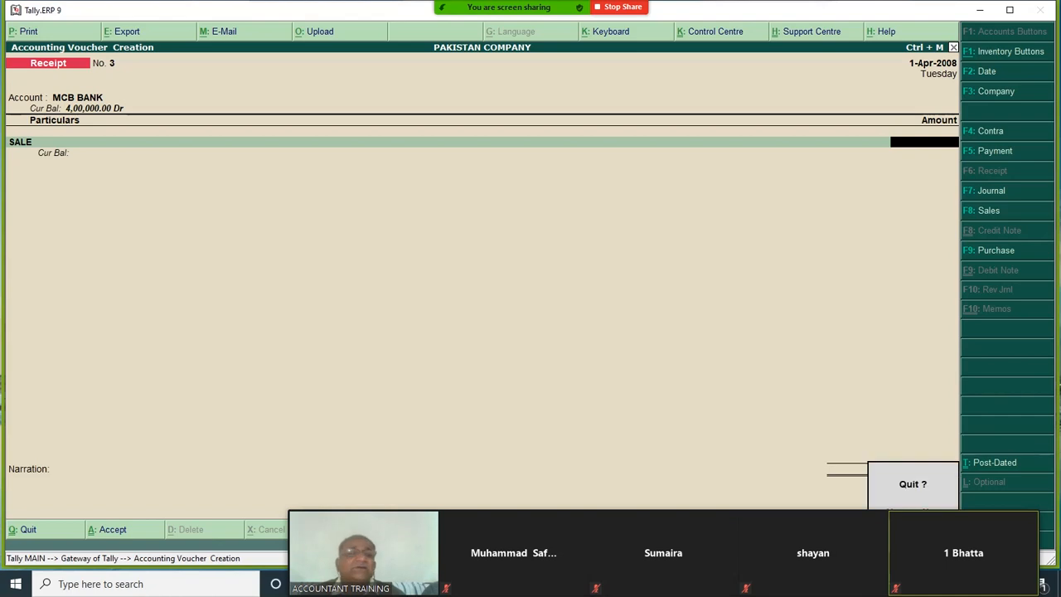
pyautogui.press('Return')
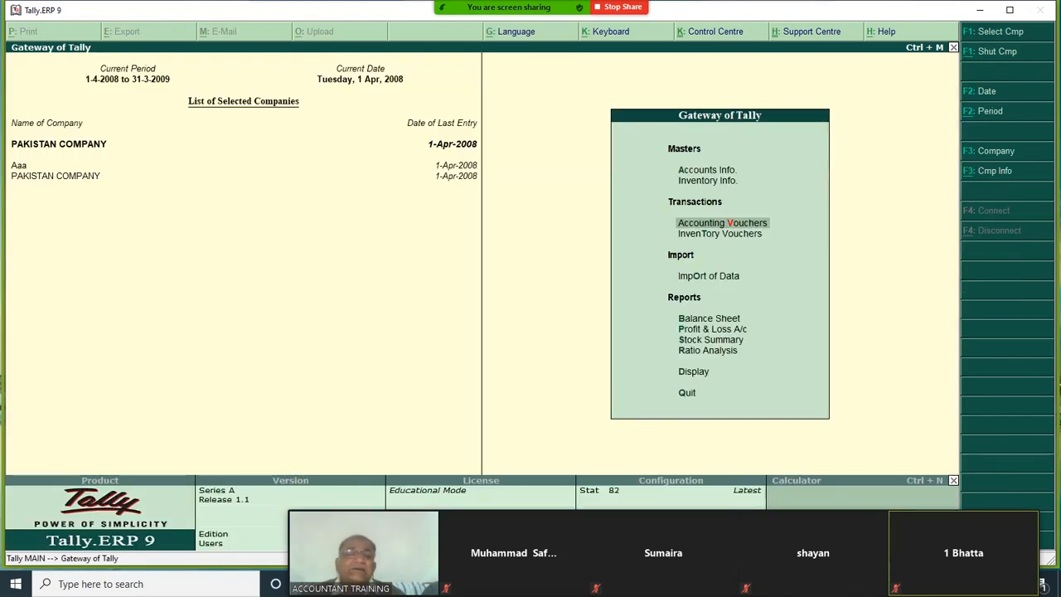
# Start a receipt voucher with MCB BANK as the account and SALE as the particulars.
pyautogui.press('Return')
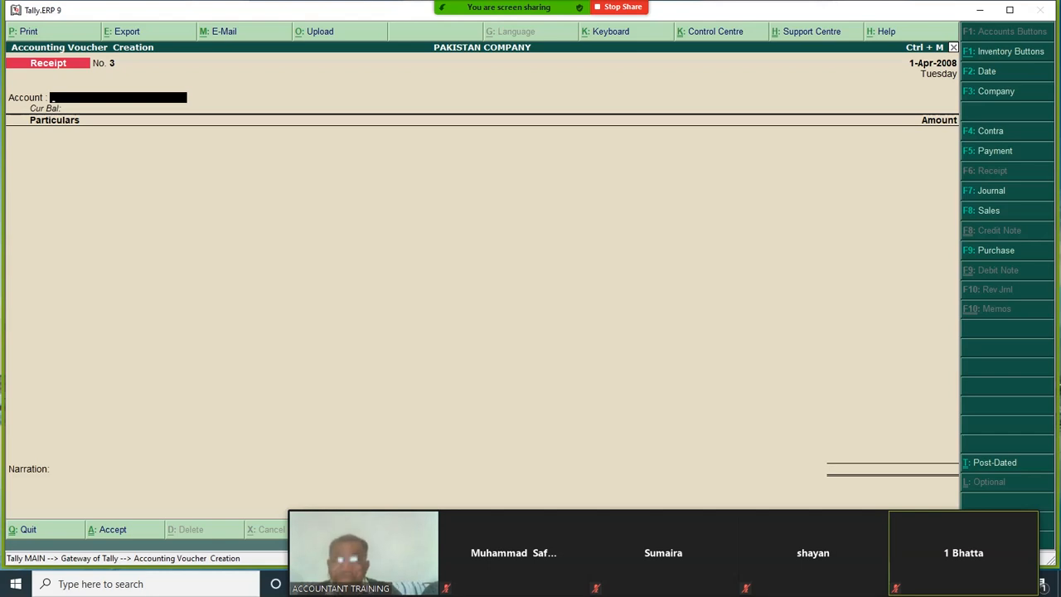
pyautogui.write('M')
pyautogui.press('Return')
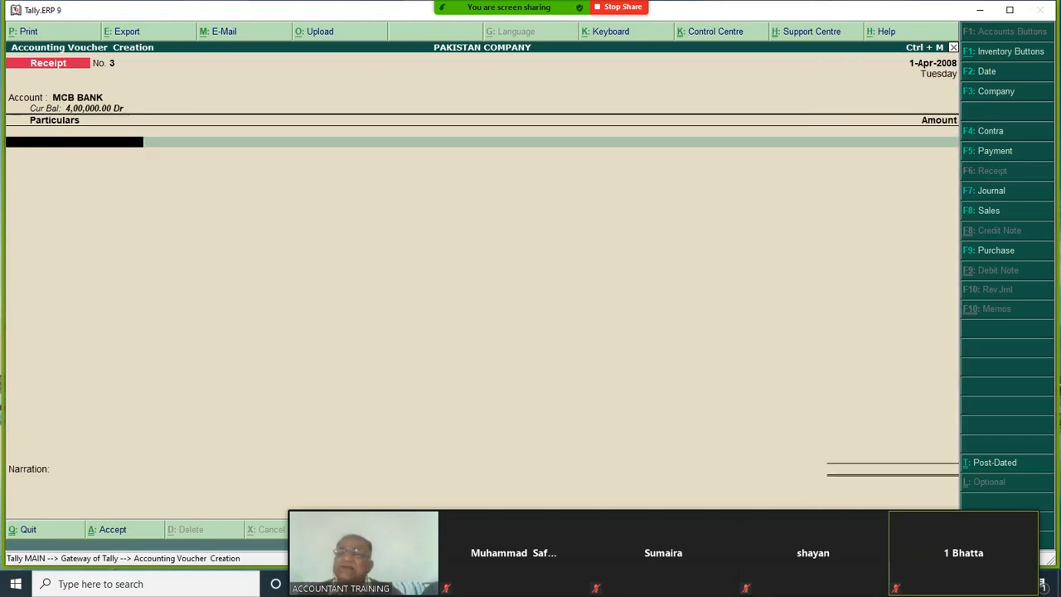
pyautogui.write('S')
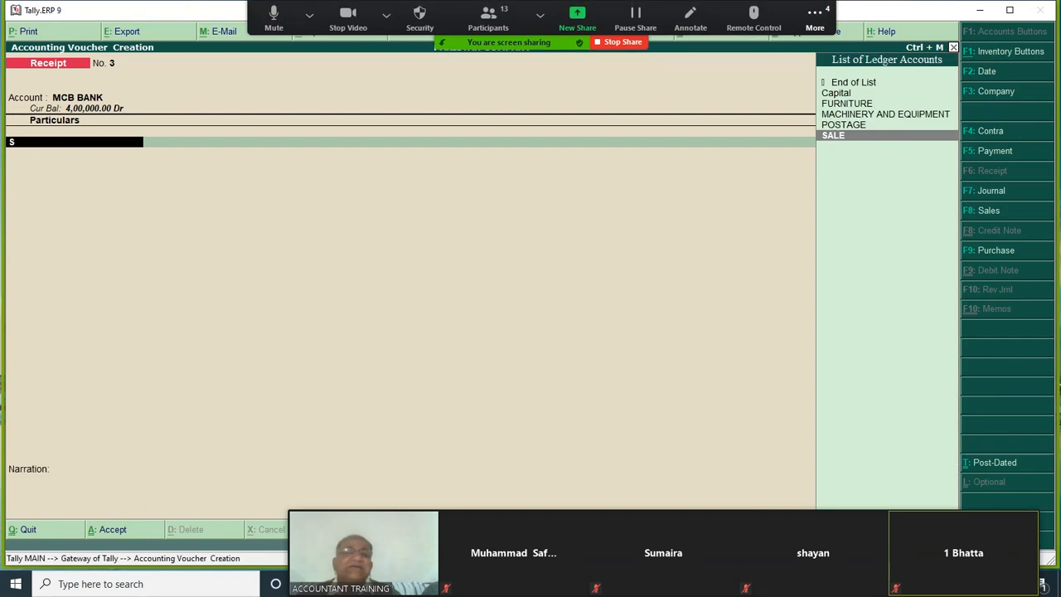
pyautogui.press('Up')
pyautogui.press('Up')
pyautogui.press('Up')
pyautogui.press('Up')
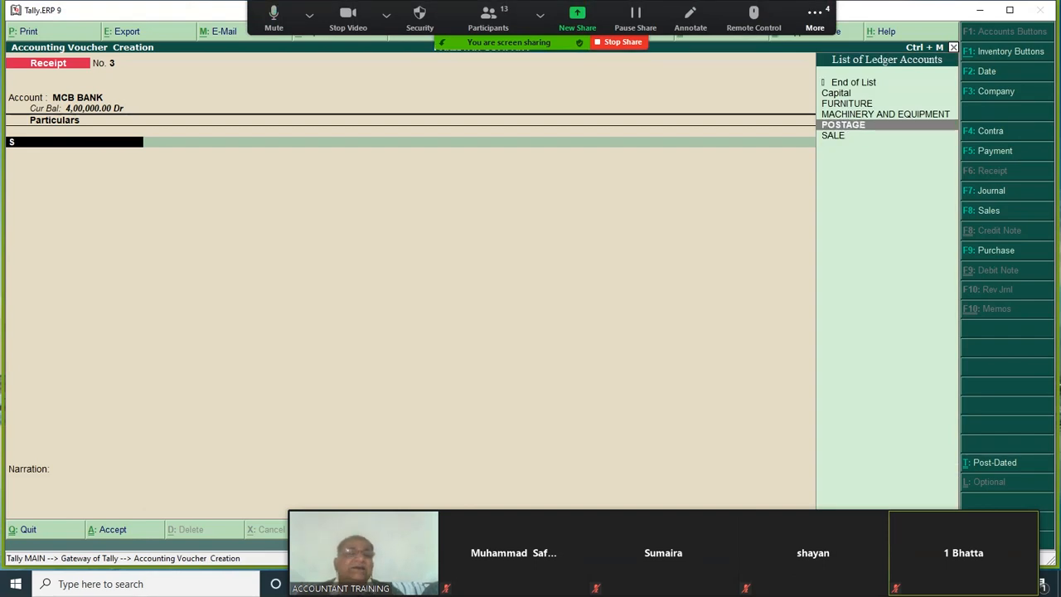
pyautogui.press('Down')
pyautogui.press('Down')
pyautogui.press('Down')
pyautogui.press('Down')
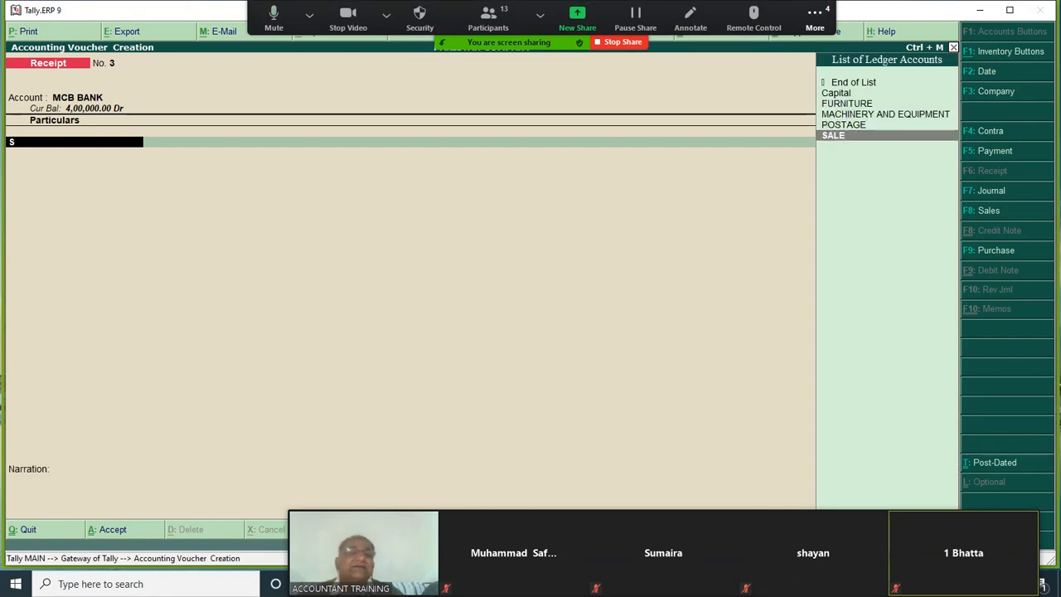
pyautogui.press('Return')
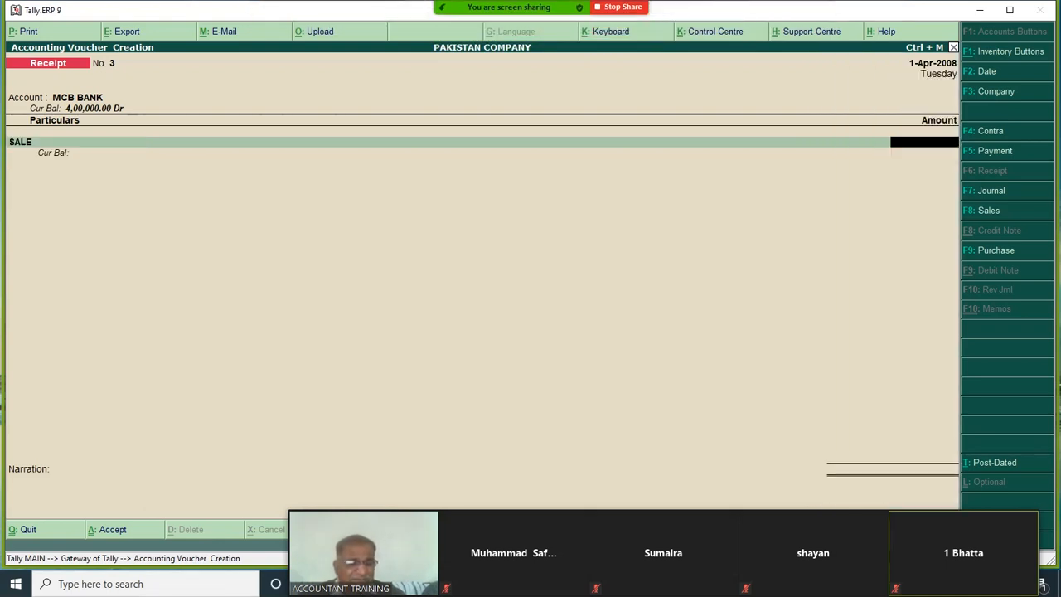
# Set the MCB BANK receipt's SALE amount to 20,000 and save it without a narration or cheque number.
pyautogui.write('20000')
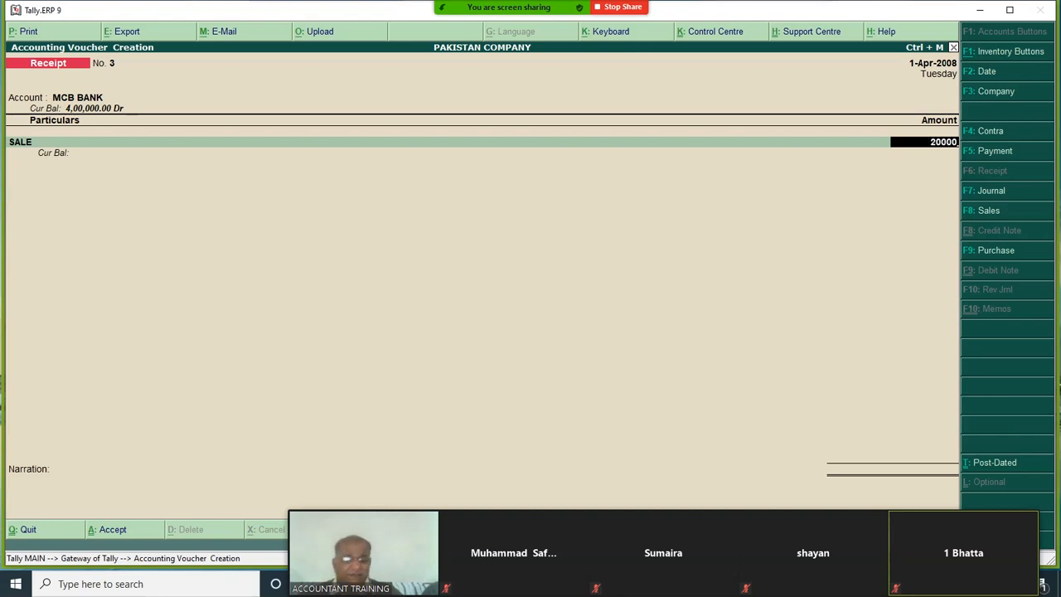
pyautogui.press('Return')
pyautogui.press('Return')
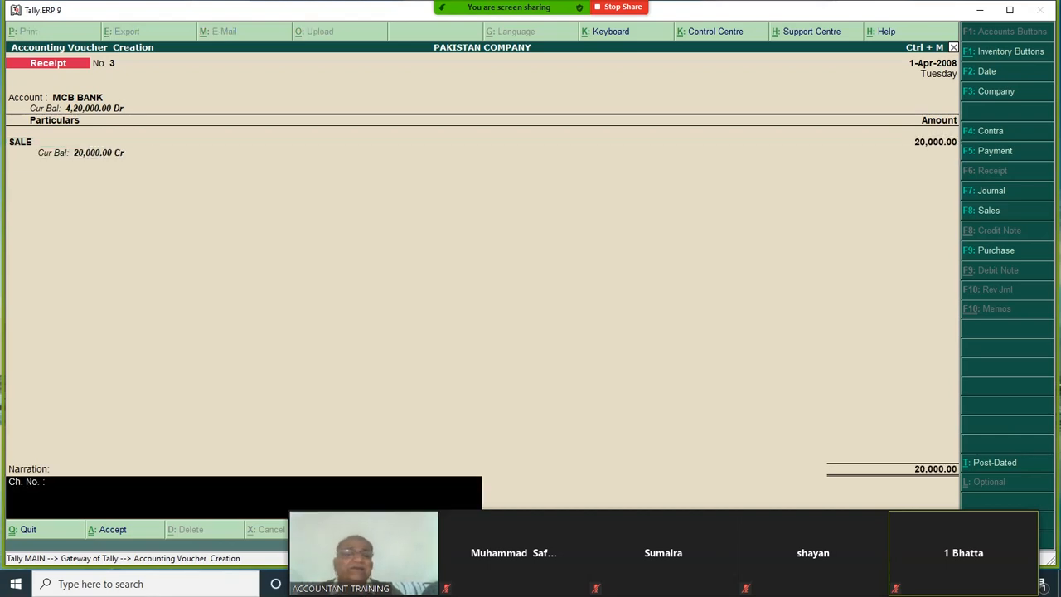
pyautogui.press('Return')
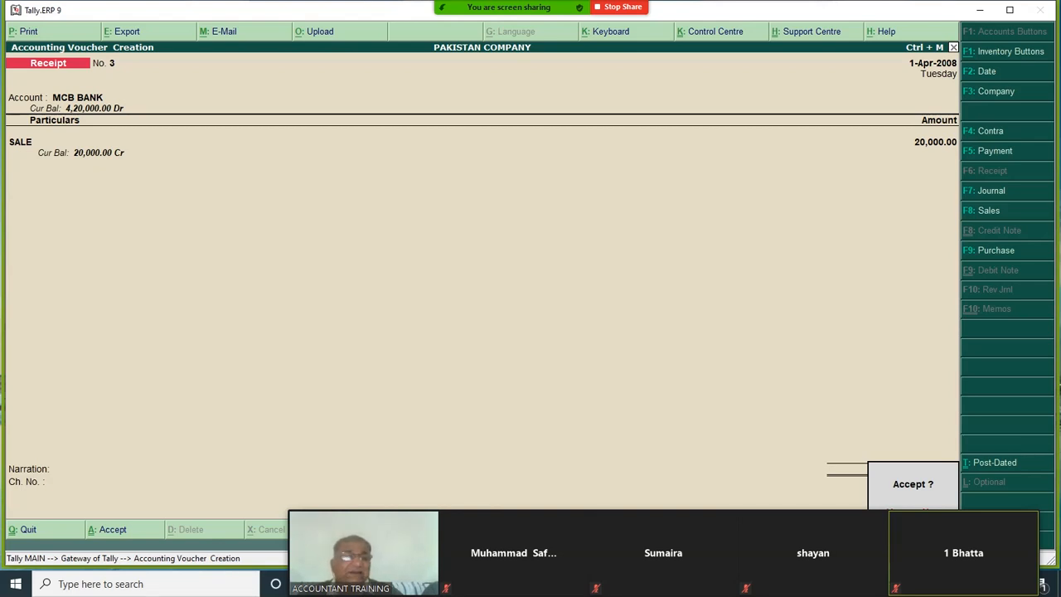
pyautogui.press('Return')
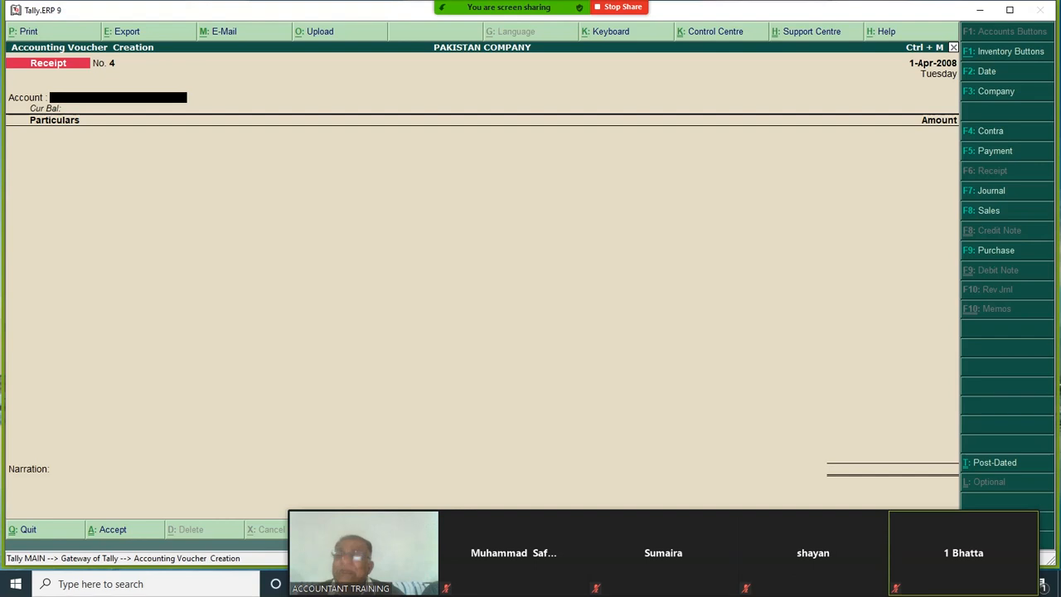
# Start another receipt voucher with Cash as the account and SALE as the particulars.
pyautogui.write('C')
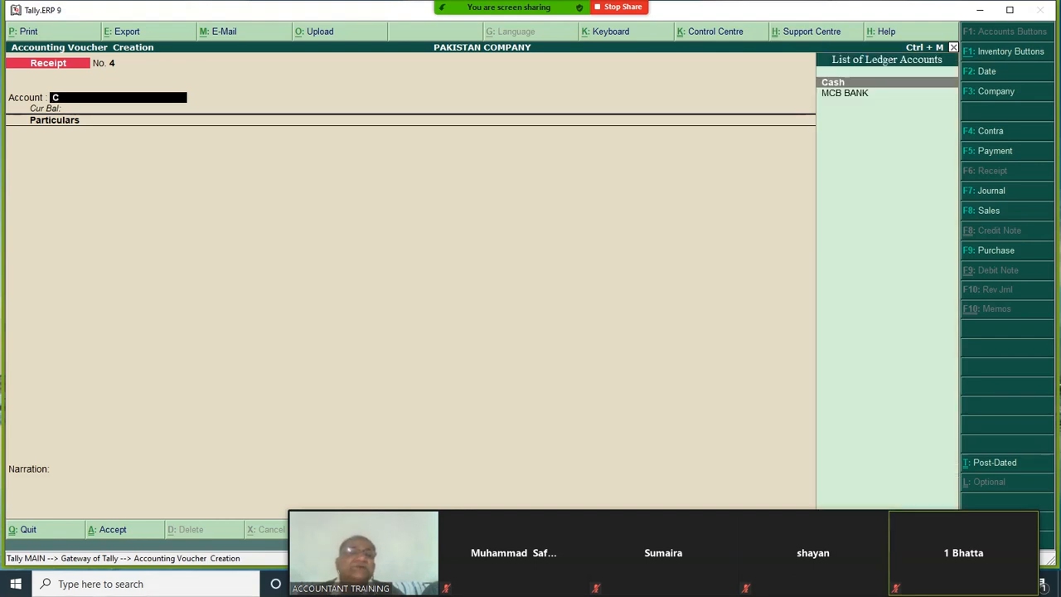
pyautogui.press('Return')
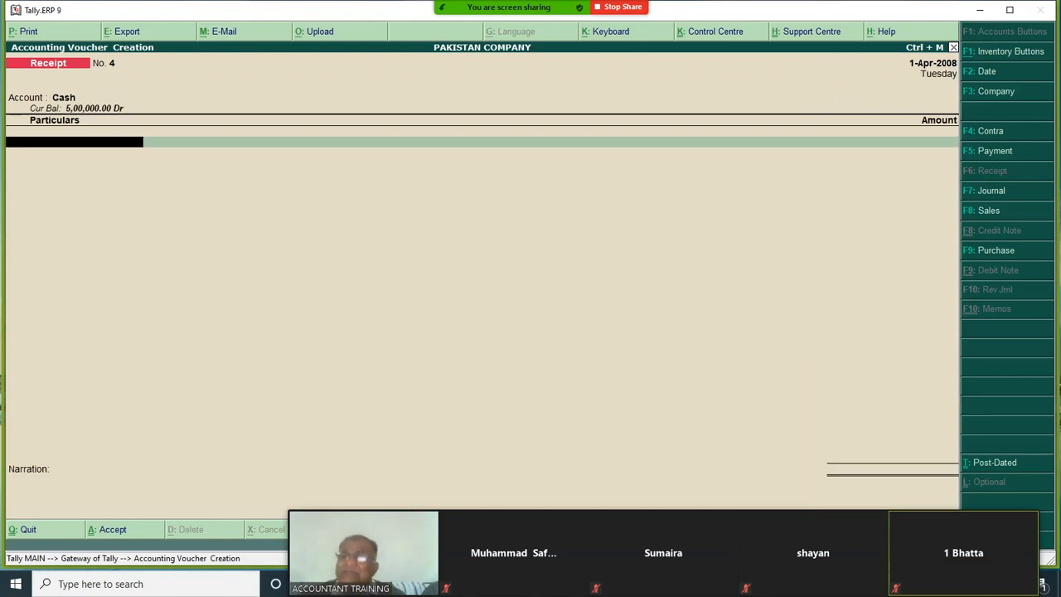
pyautogui.write('S')
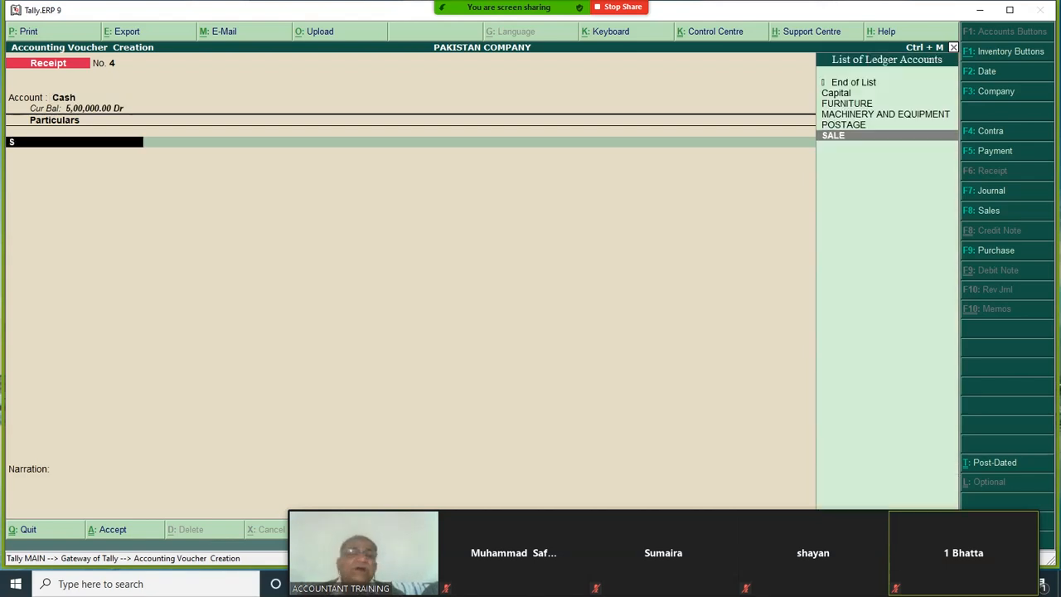
pyautogui.press('Up')
pyautogui.press('Up')
pyautogui.press('Up')
pyautogui.press('Up')
pyautogui.press('Down')
pyautogui.press('Down')
pyautogui.press('Down')
pyautogui.press('Down')
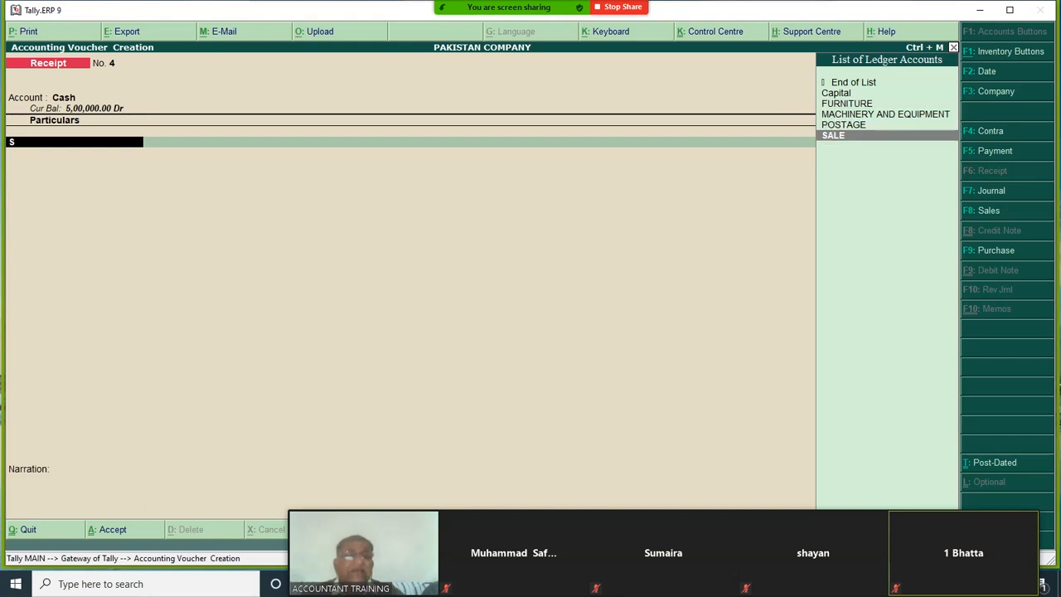
pyautogui.press('Return')
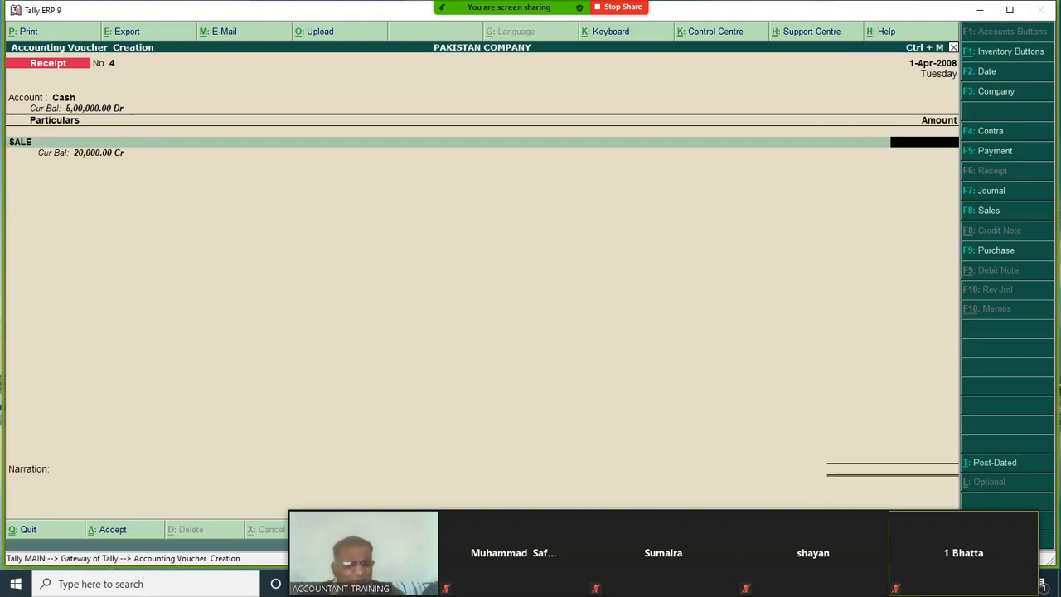
# Set the Cash receipt's SALE amount to 16,000, save it without a narration, and leave voucher entry.
pyautogui.write('16000')
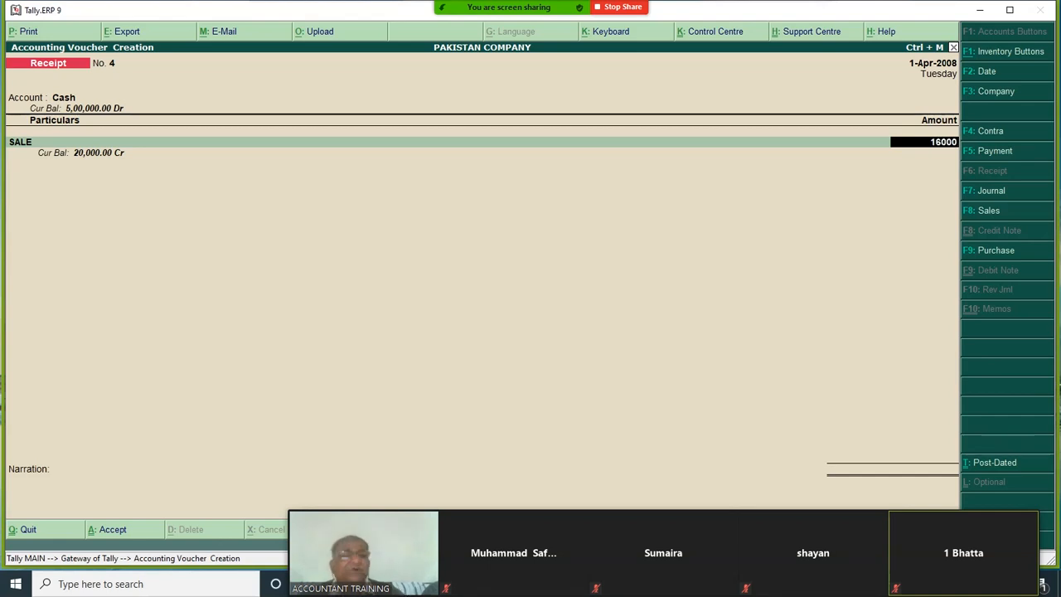
pyautogui.press('Return')
pyautogui.press('Return')
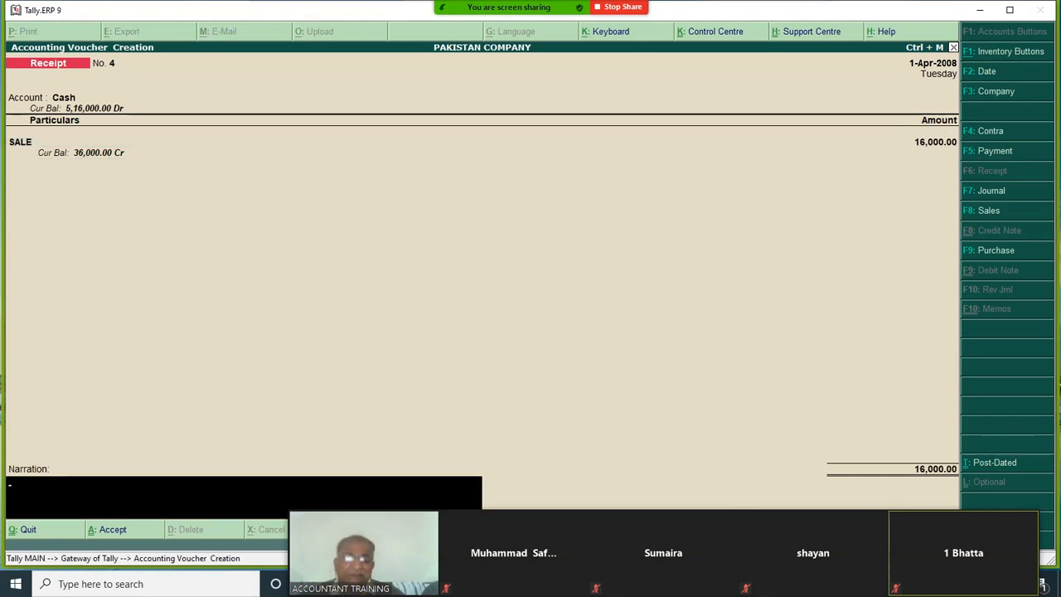
pyautogui.press('Return')
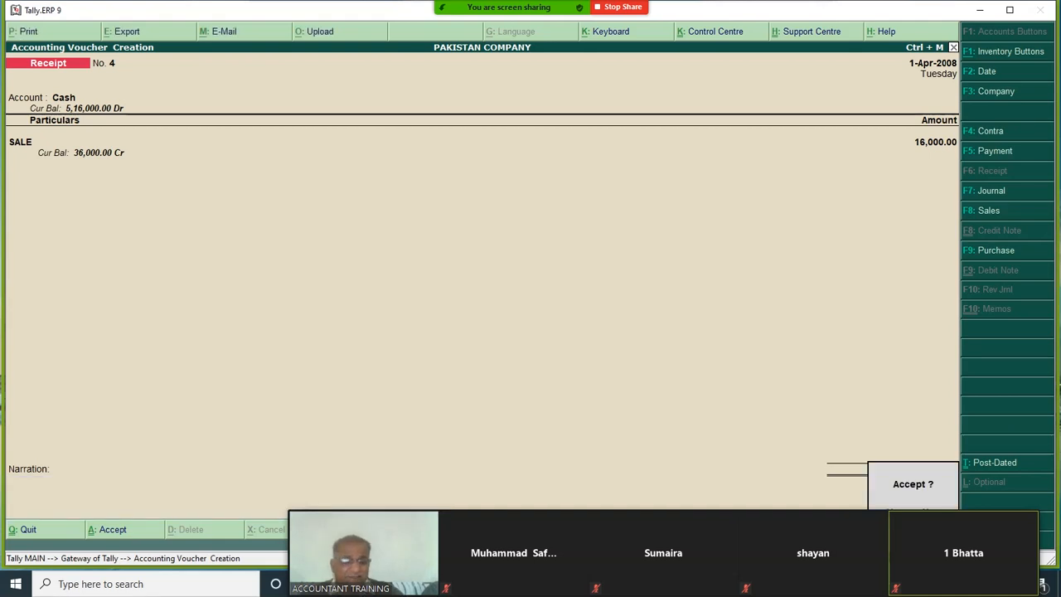
pyautogui.press('Return')
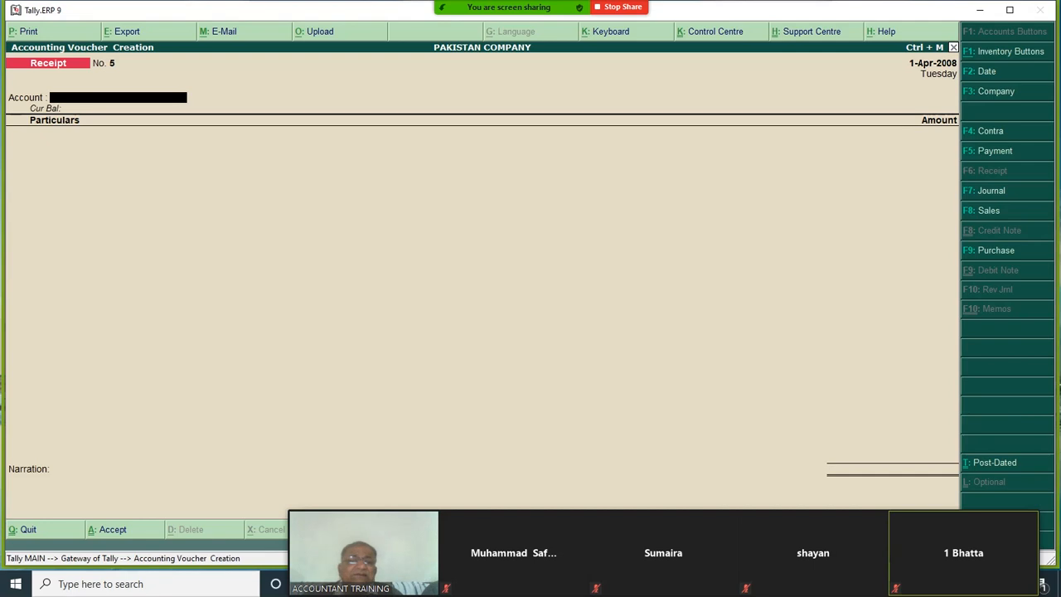
pyautogui.press('Escape')
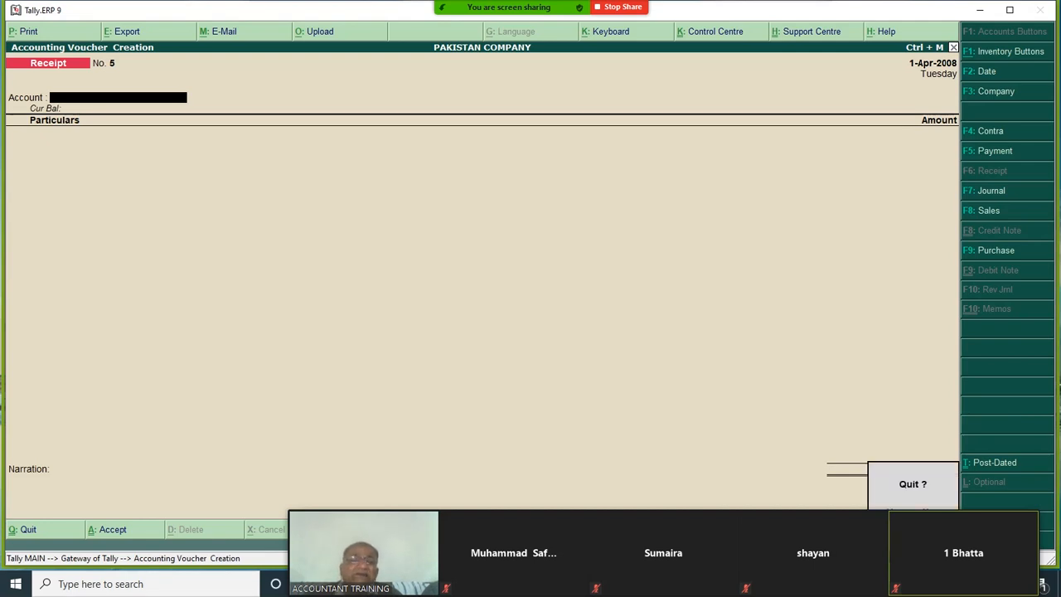
pyautogui.press('Return')
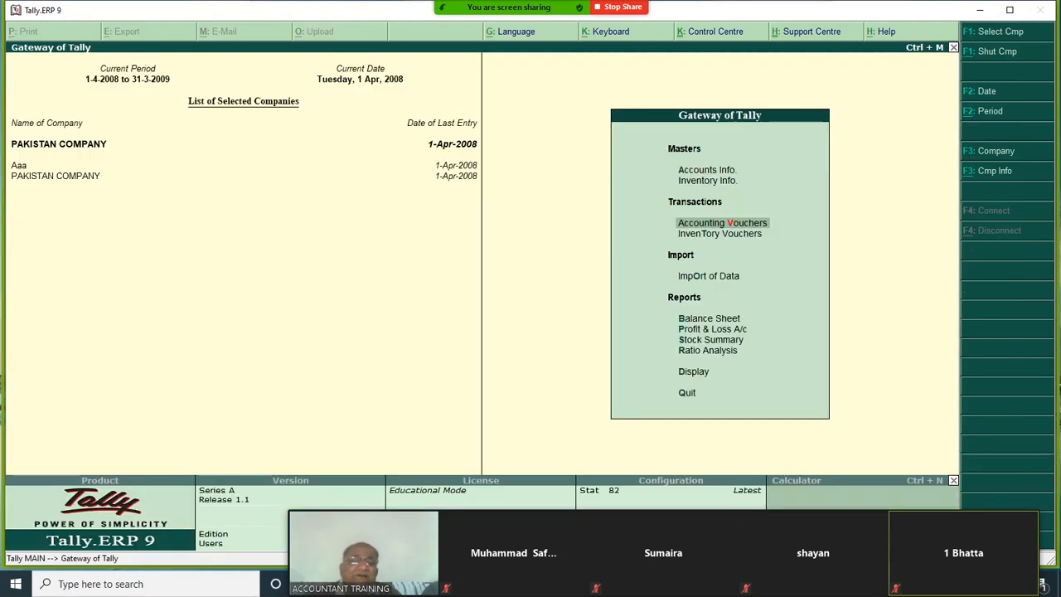
# Open the Trial Balance of PAKISTAN COMPANY.
pyautogui.press('d')
pyautogui.press('Return')
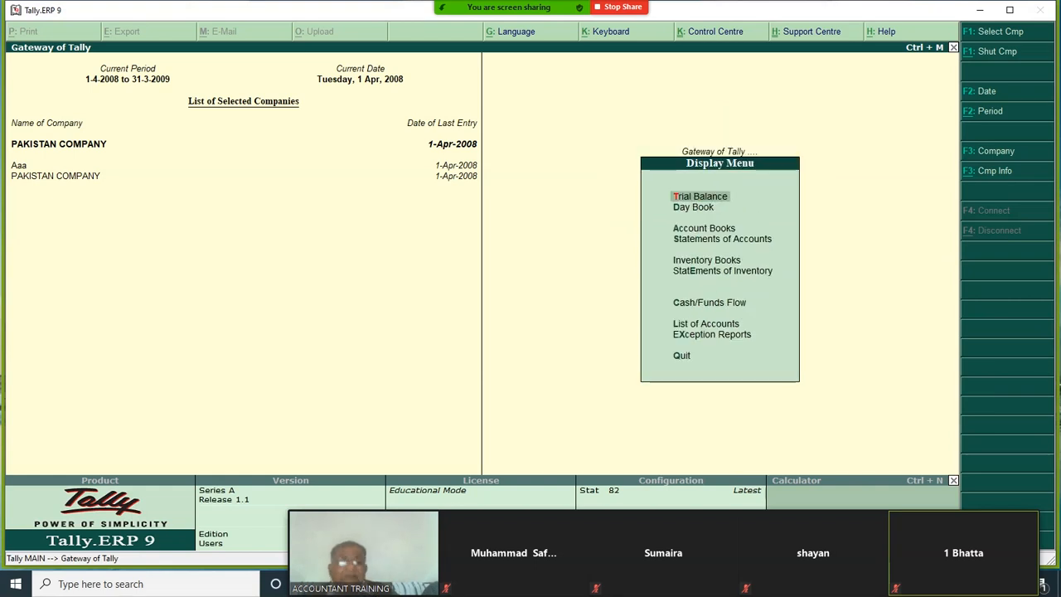
pyautogui.press('Return')
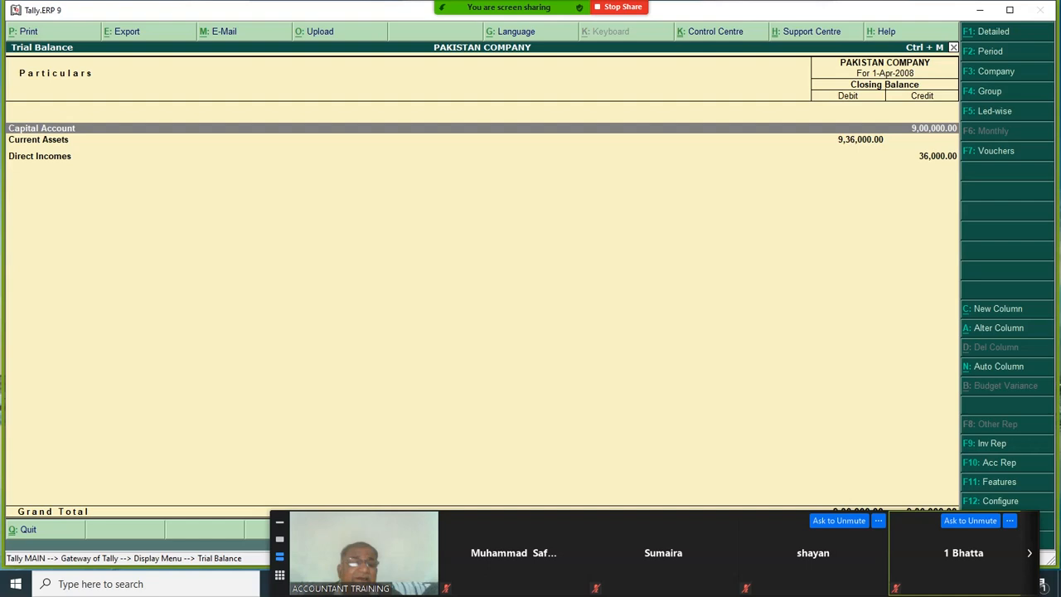
# Collapse the Zoom participant video strip and move it clear of the Trial Balance totals.
pyautogui.moveTo(961, 547); pyautogui.dragTo(502, 335)
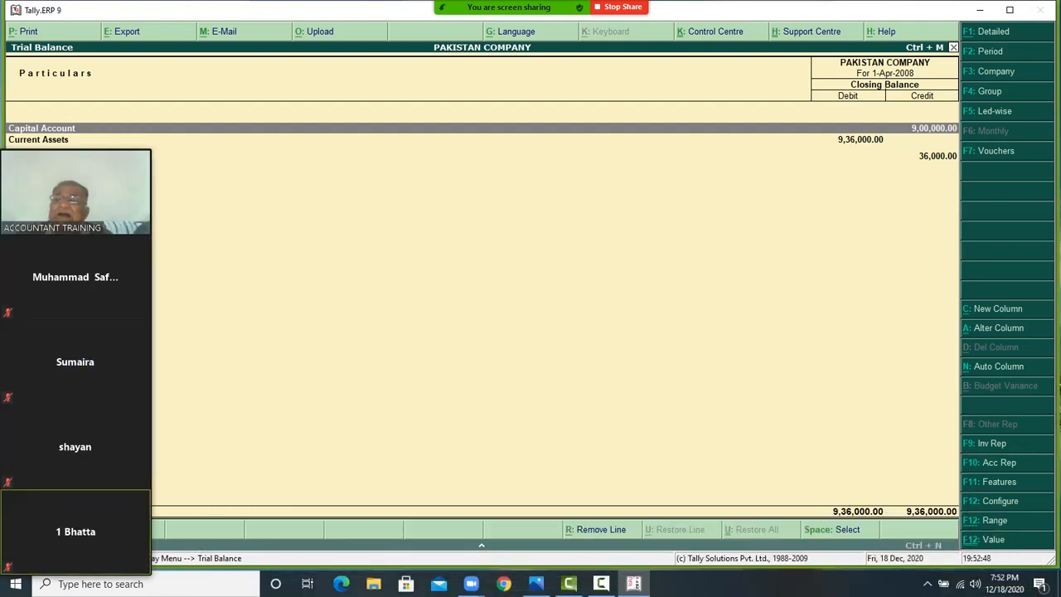
pyautogui.moveTo(100, 143); pyautogui.dragTo(895, 530)
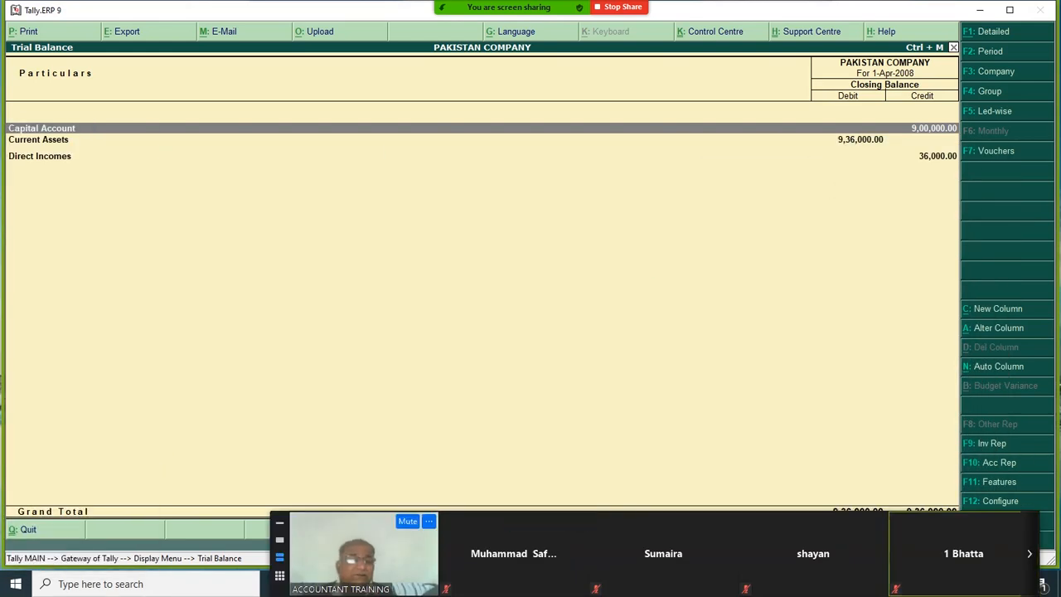
pyautogui.click(279, 523)
pyautogui.moveTo(697, 503); pyautogui.dragTo(905, 573)
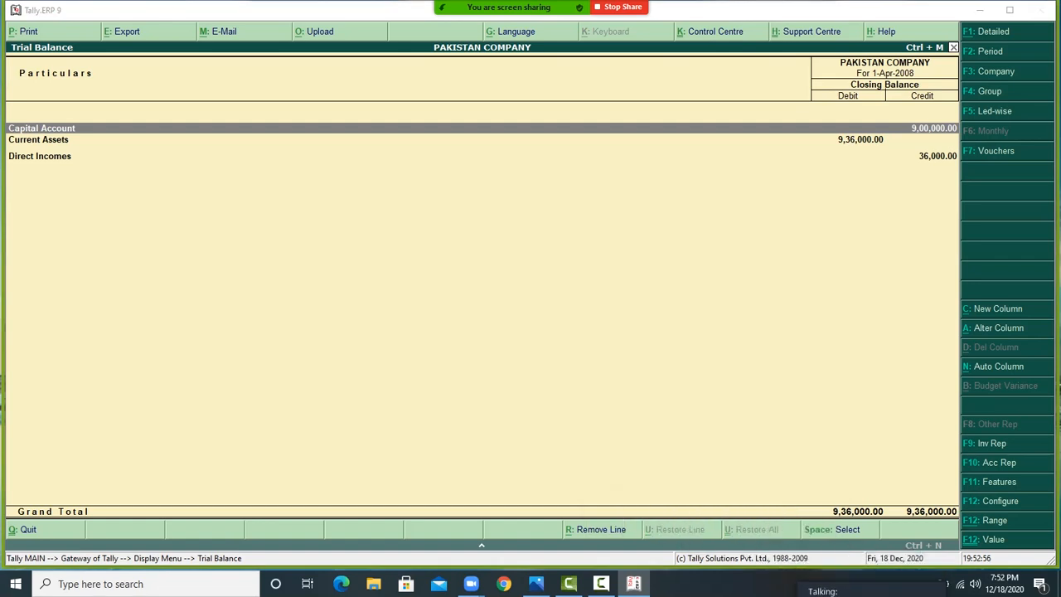
# Show the Trial Balance in detail and examine the Direct Incomes group summary.
pyautogui.moveTo(540, 8)
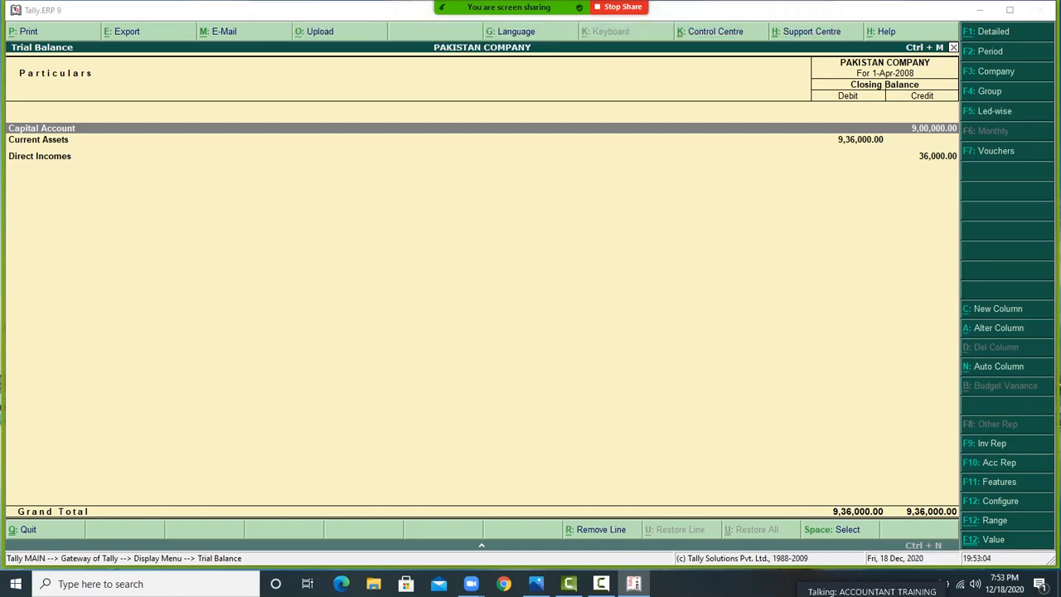
pyautogui.hotkey('alt', 'F1')
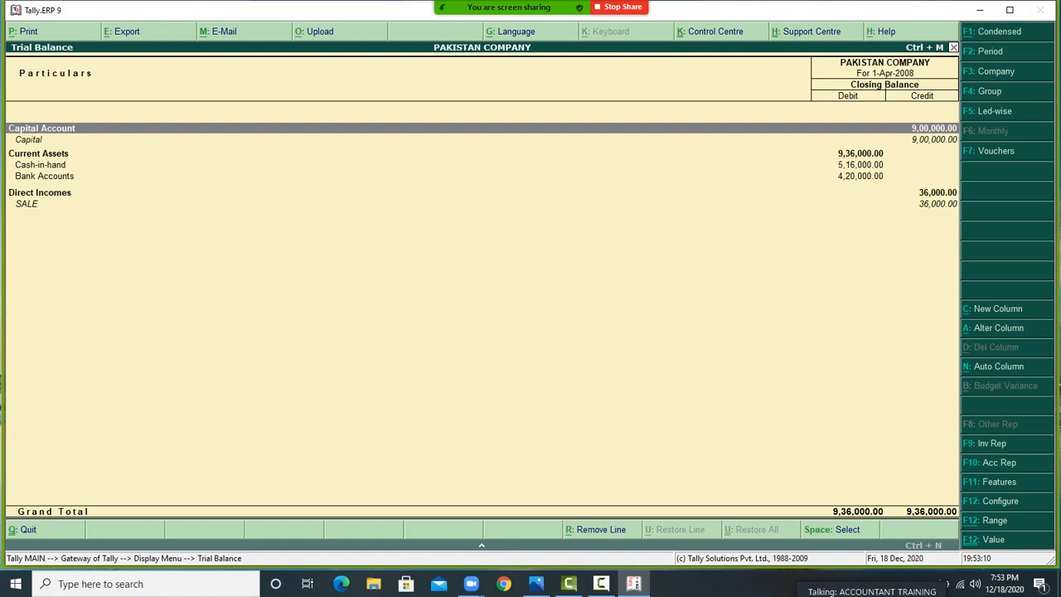
pyautogui.press('Up')
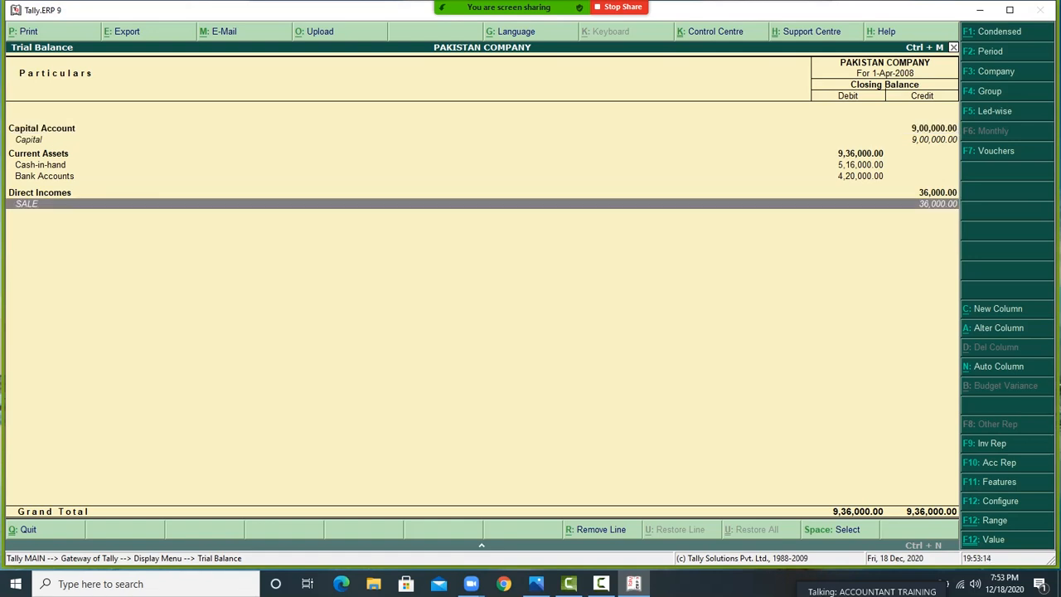
pyautogui.press('Return')
pyautogui.press('Escape')
pyautogui.press('Up')
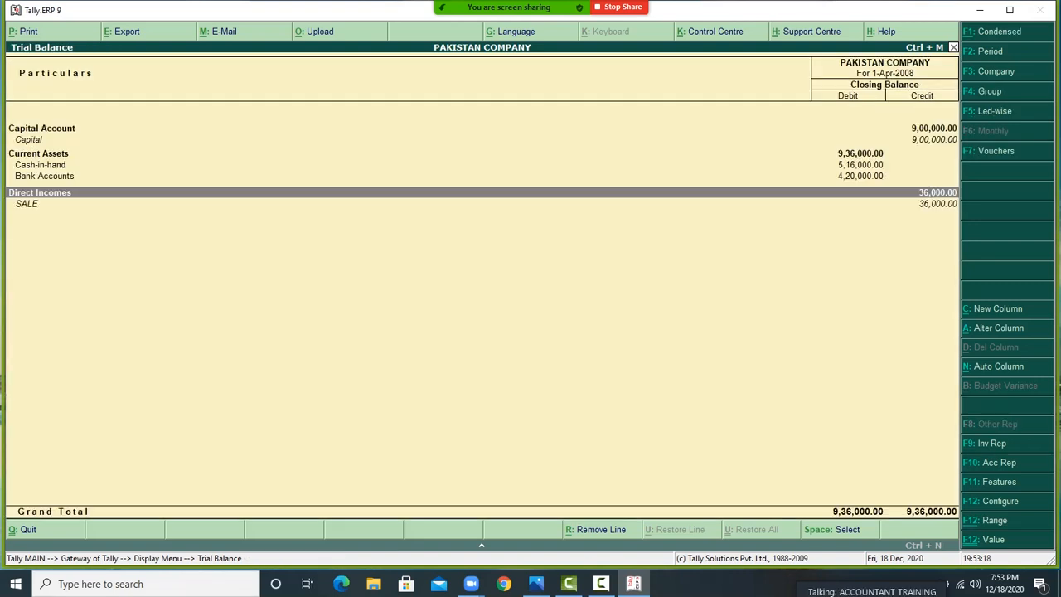
pyautogui.press('Return')
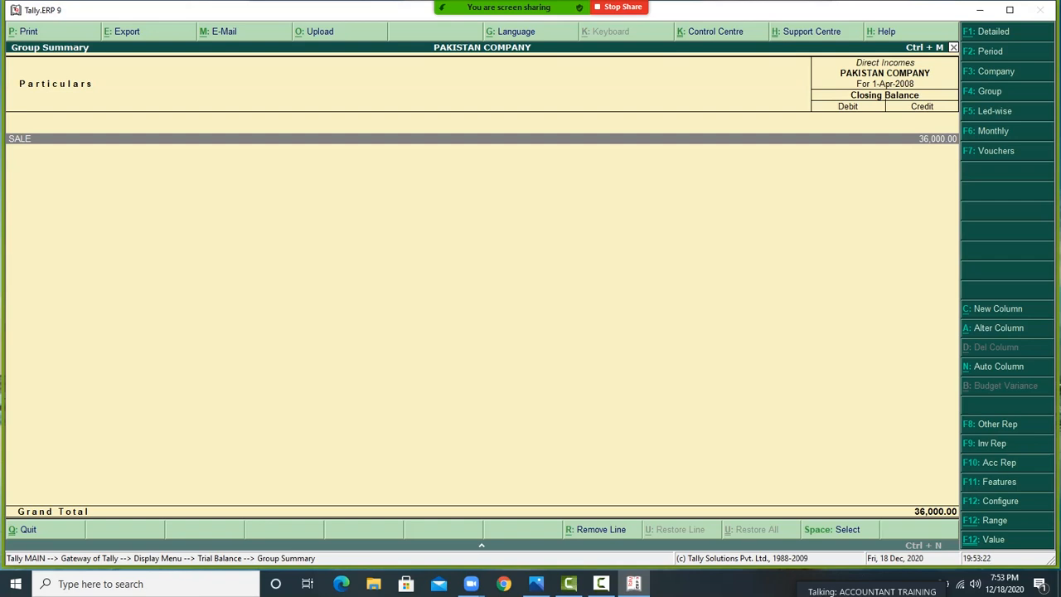
pyautogui.press('Escape')
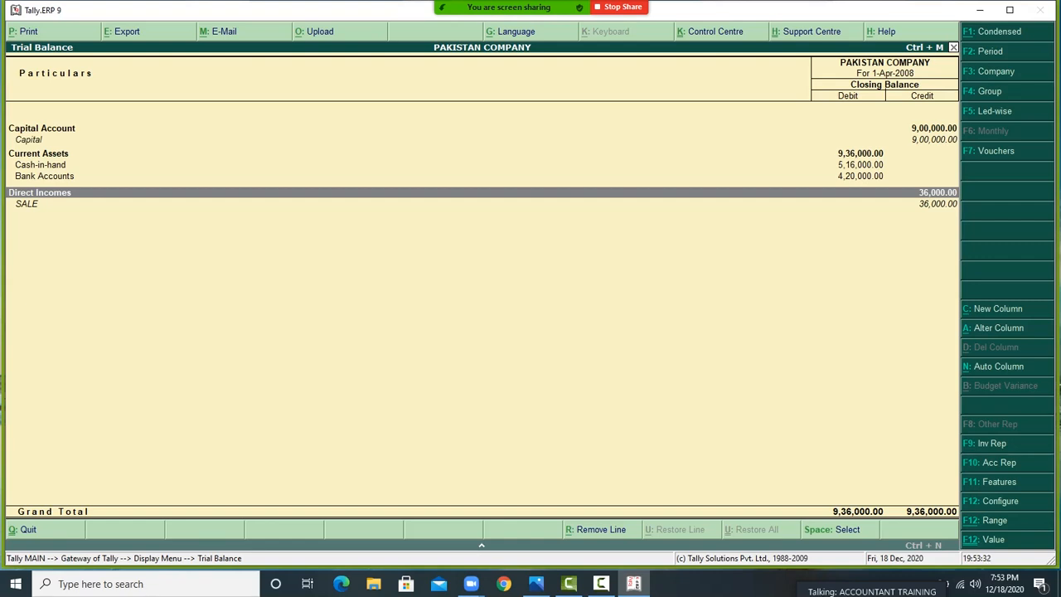
# Open the Cash-in-hand group summary from the Trial Balance and show it in detail.
pyautogui.press('Up')
pyautogui.press('Up')
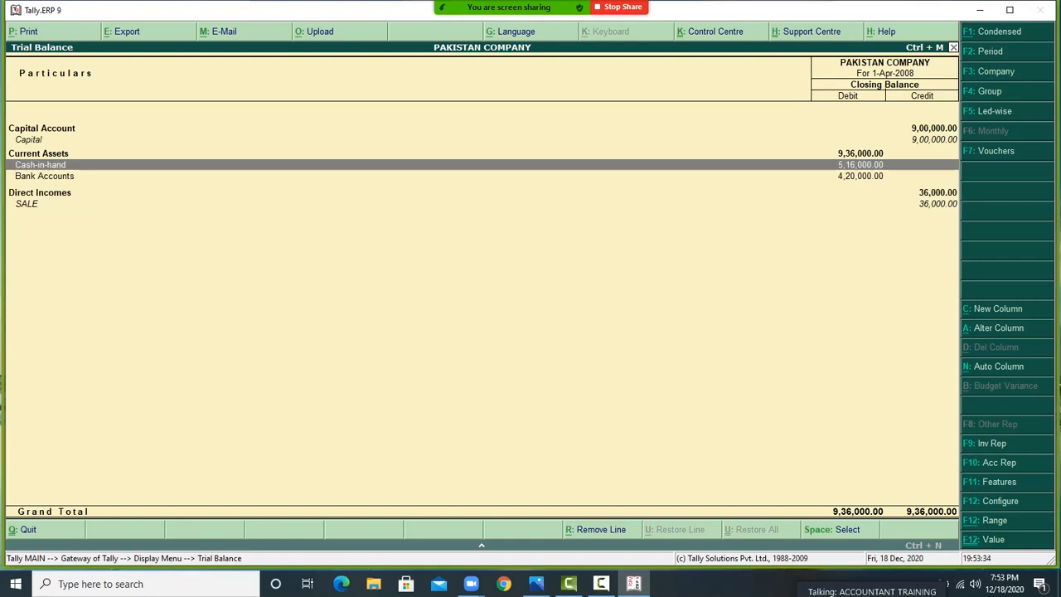
pyautogui.press('Return')
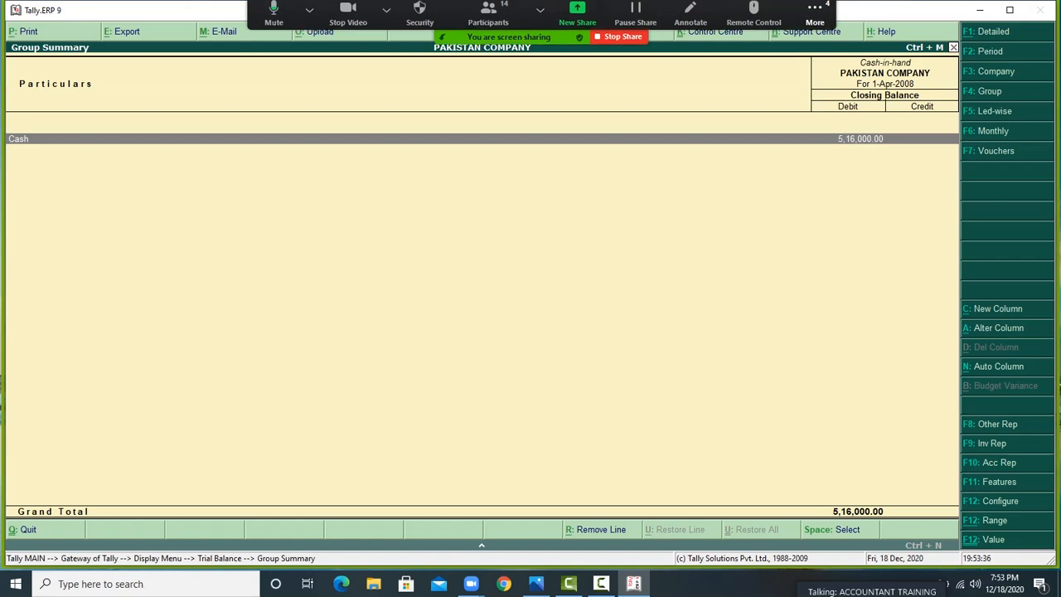
pyautogui.hotkey('alt', 'F1')
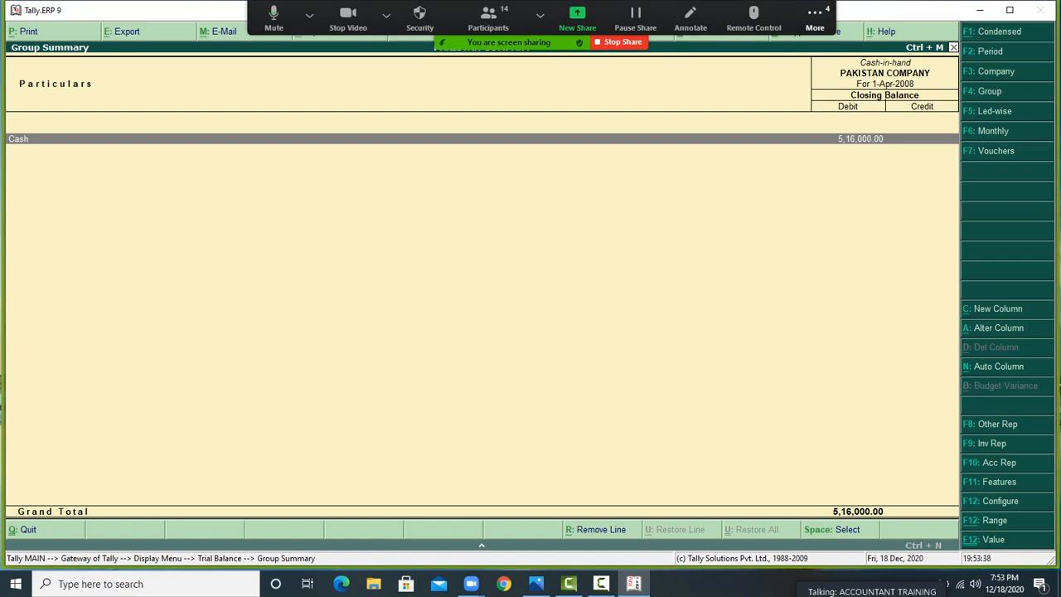
# Leave the Trial Balance reports and start a new Payment voucher for PAKISTAN COMPANY.
pyautogui.press('Escape')
pyautogui.press('Escape')
pyautogui.press('Escape')
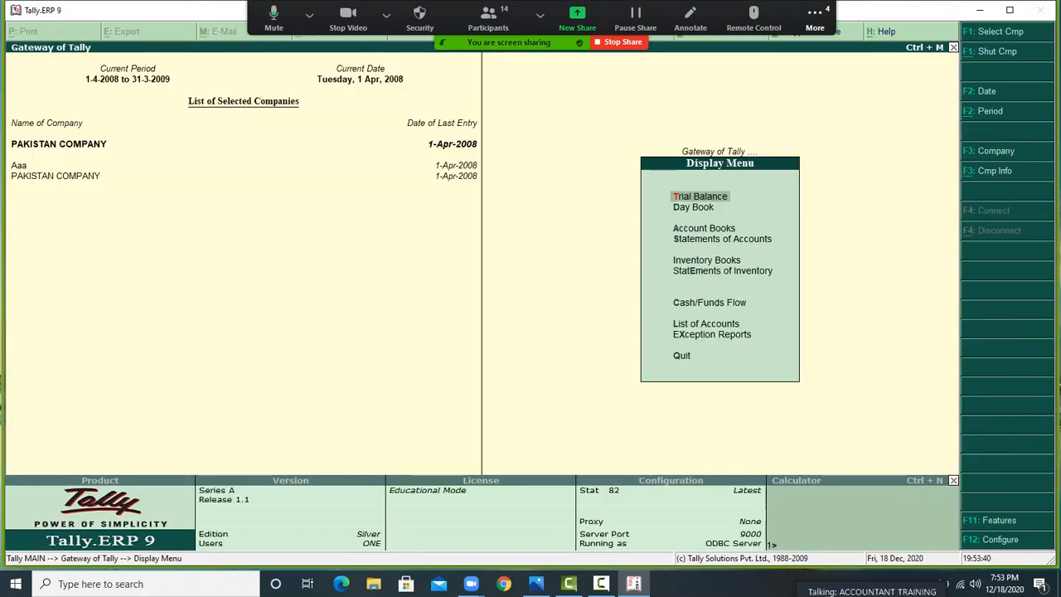
pyautogui.click(722, 223)
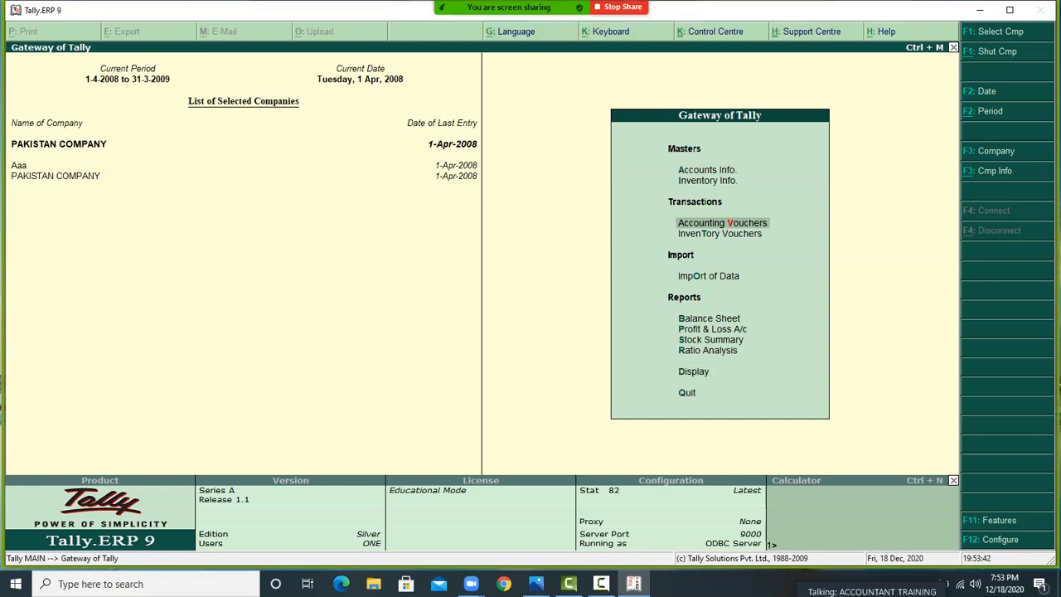
pyautogui.press('Return')
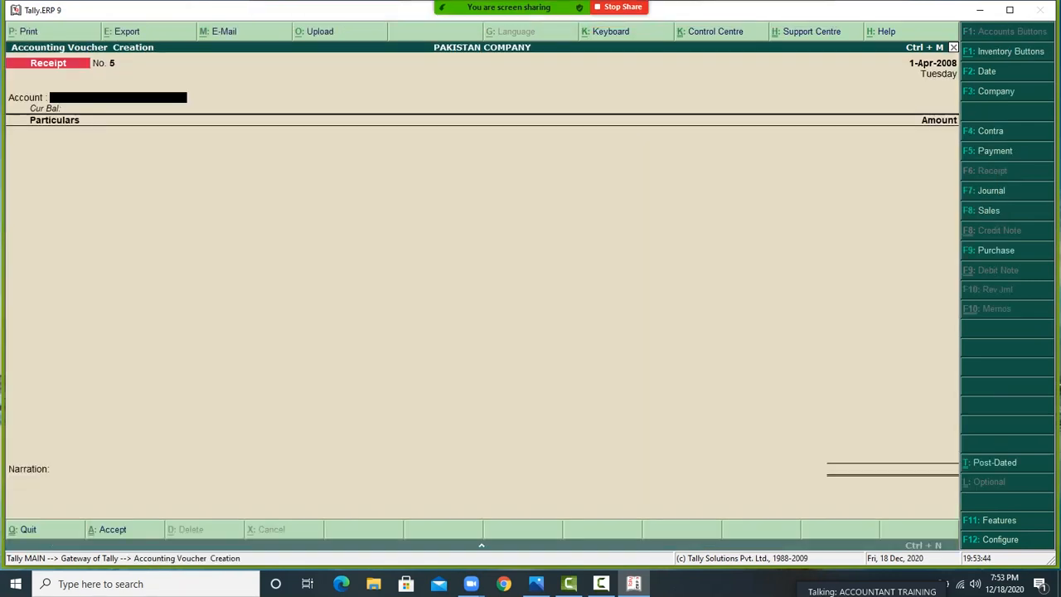
pyautogui.press('F5')
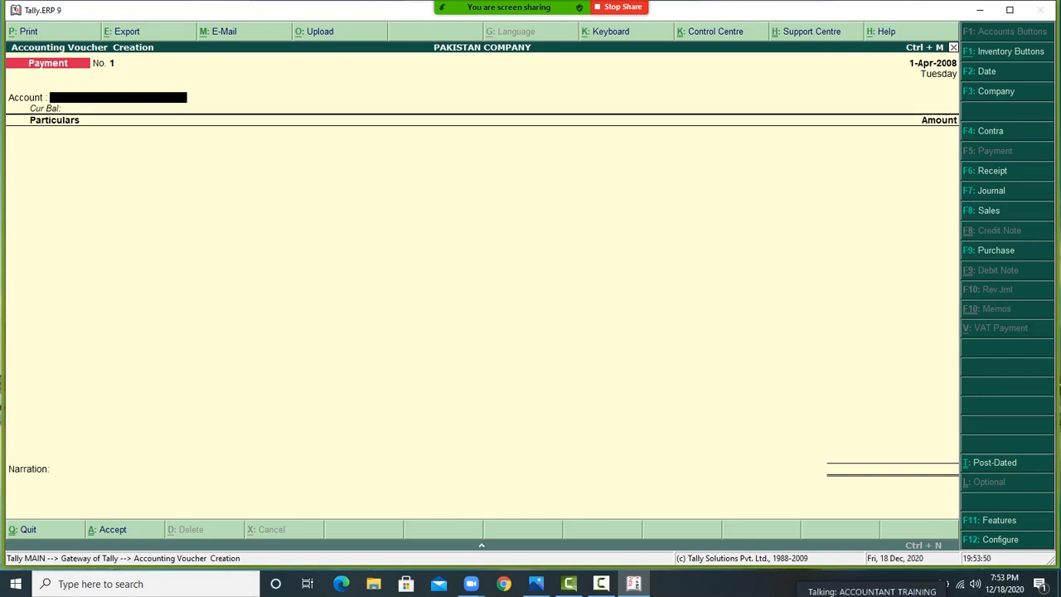
# Record a payment of 5,000 from MCB BANK to FURNITURE with cheque number 373701 and accept the voucher.
pyautogui.write('M')
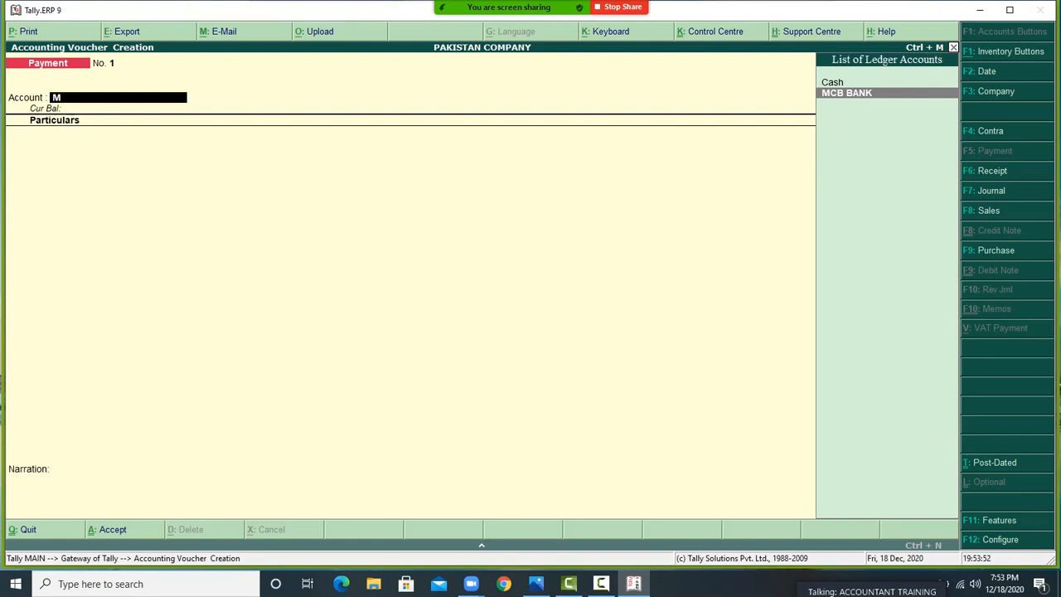
pyautogui.press('Return')
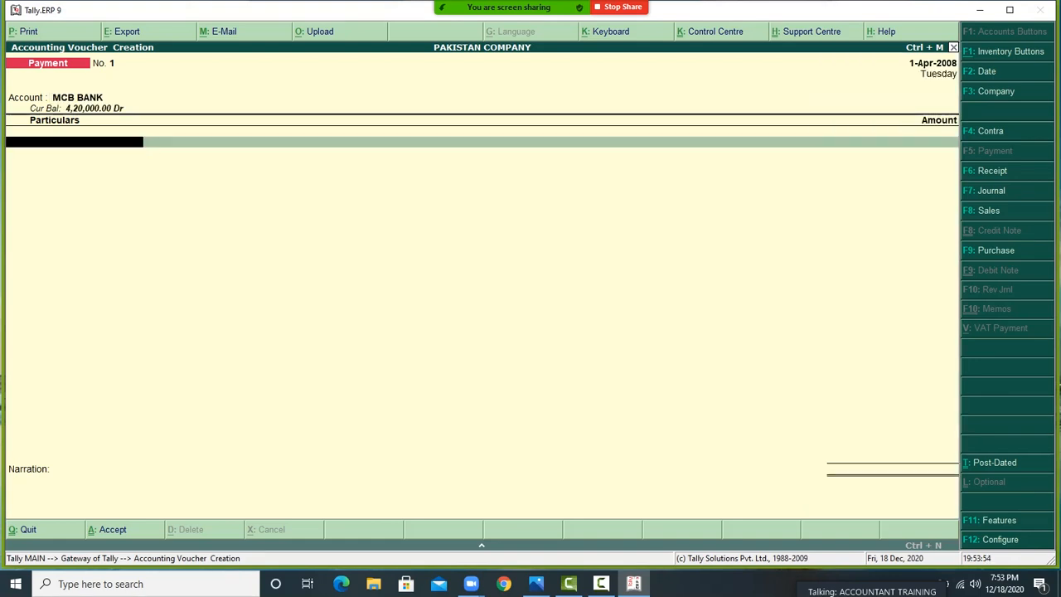
pyautogui.write('F')
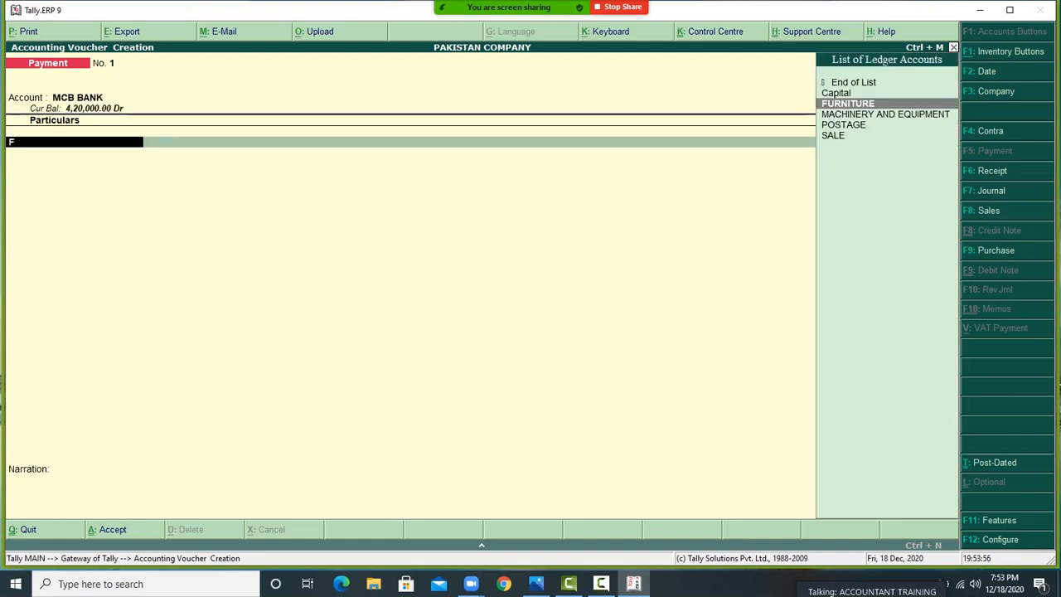
pyautogui.press('Return')
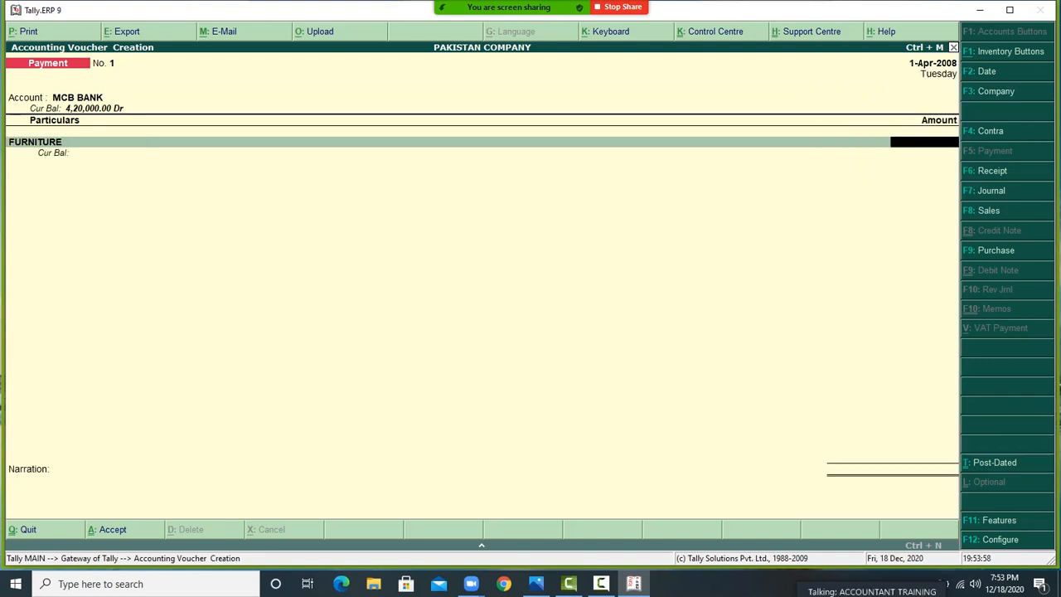
pyautogui.write('5000')
pyautogui.press('Return')
pyautogui.press('Return')
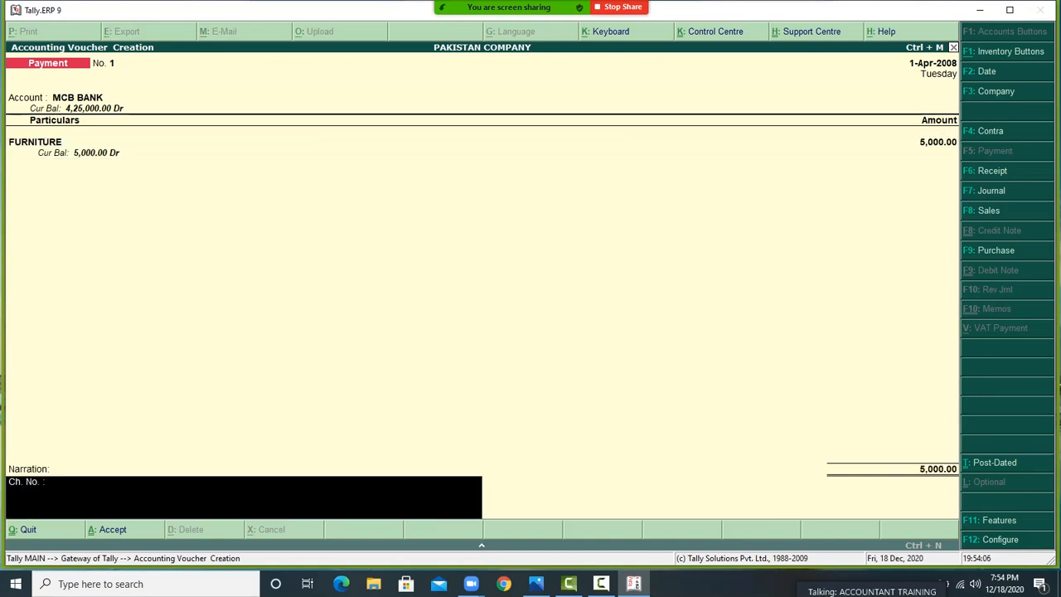
pyautogui.write('373701')
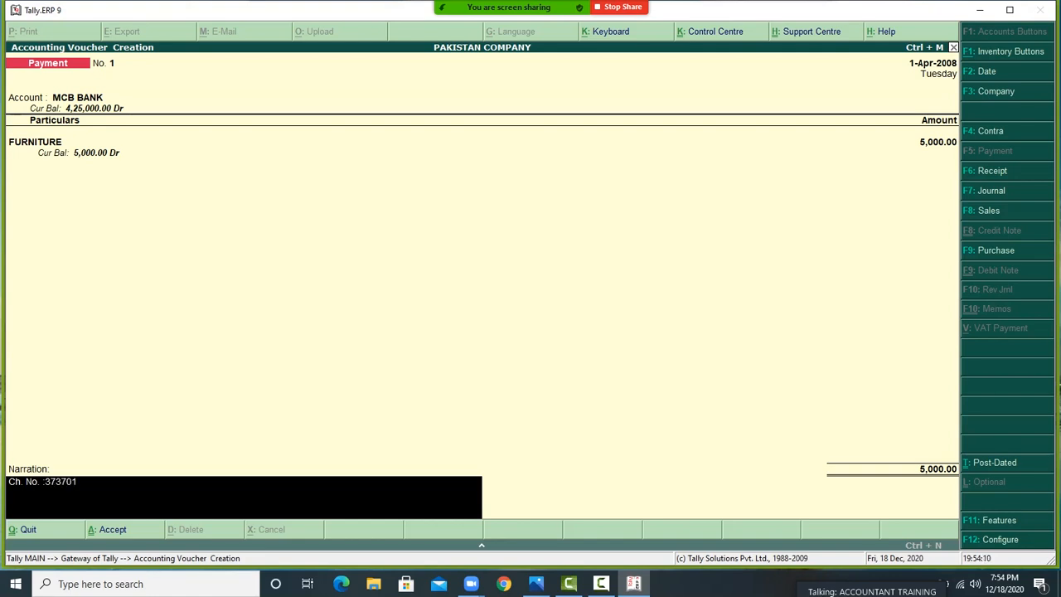
pyautogui.press('Return')
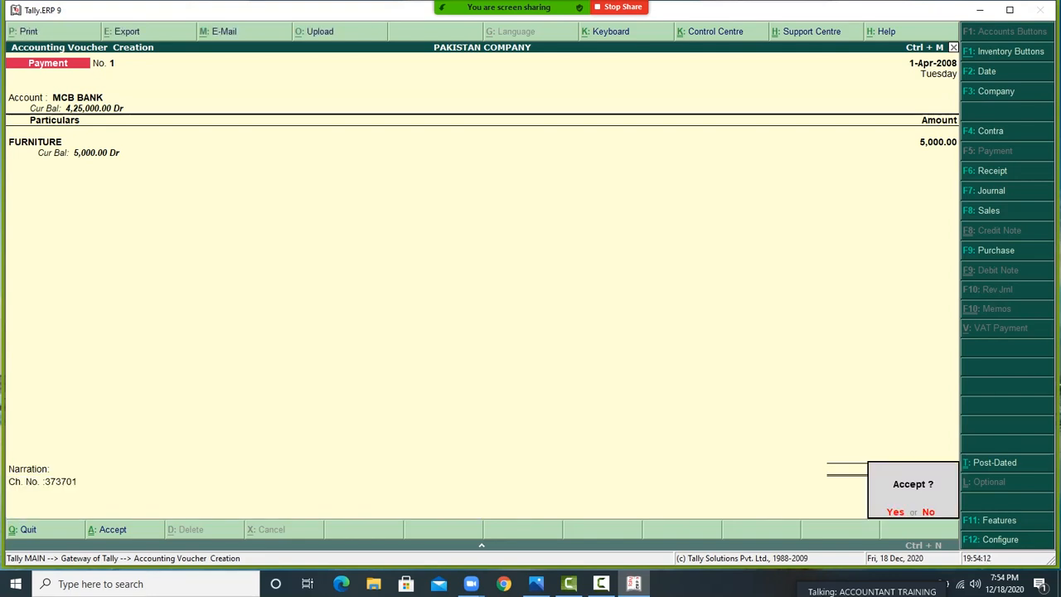
pyautogui.press('Return')
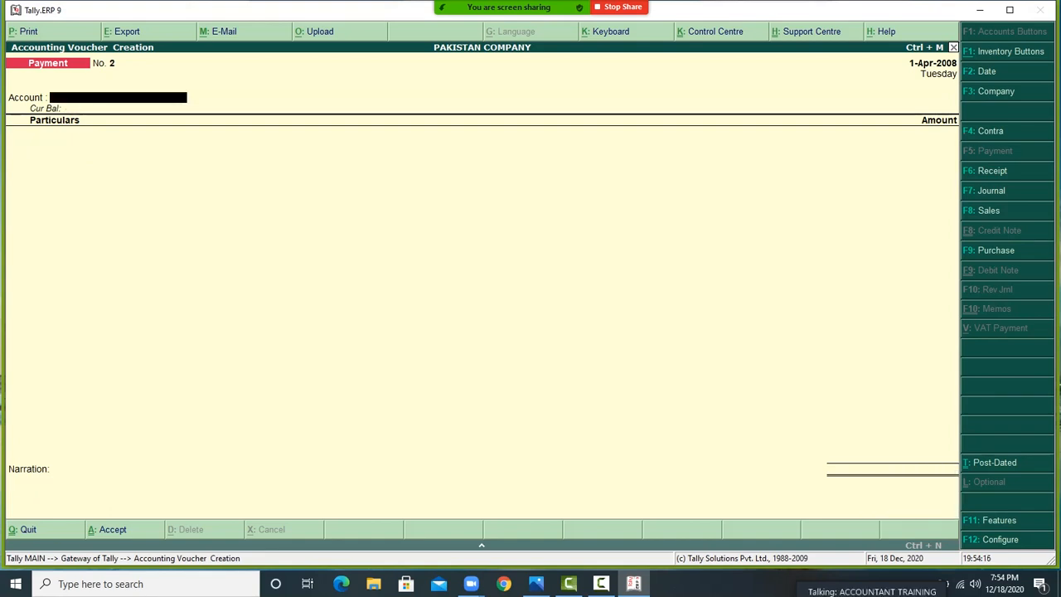
# Choose Cash as the paying account and POSTAGE as the particulars in the next Payment voucher.
pyautogui.write('C')
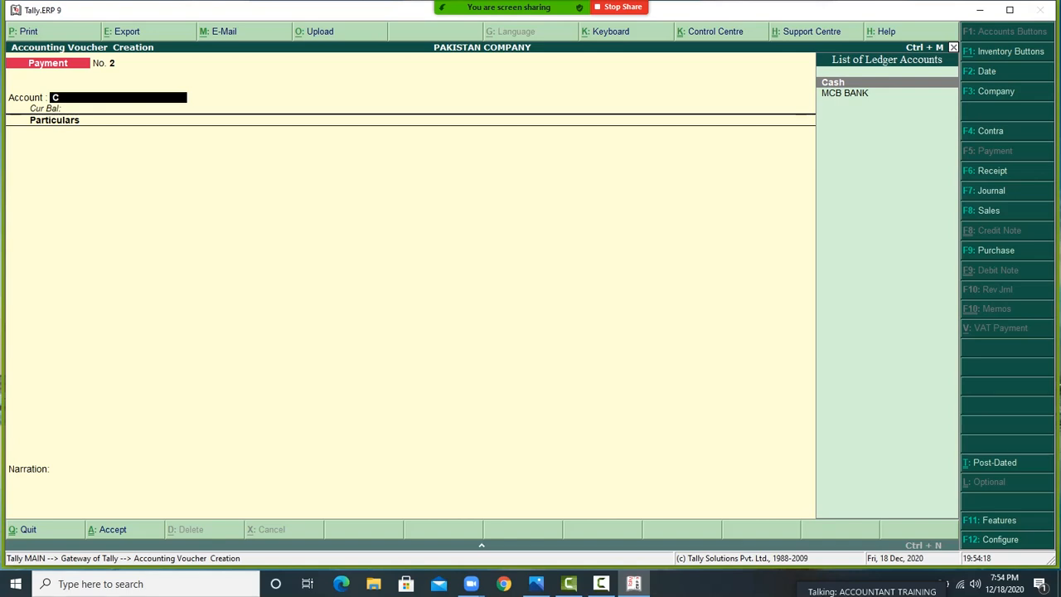
pyautogui.press('Return')
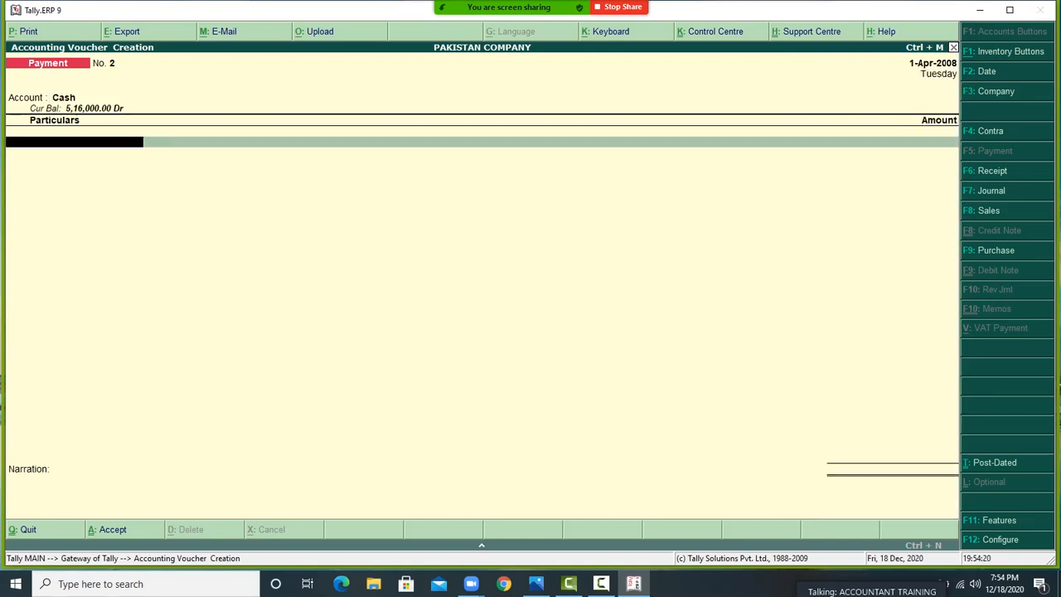
pyautogui.write('P')
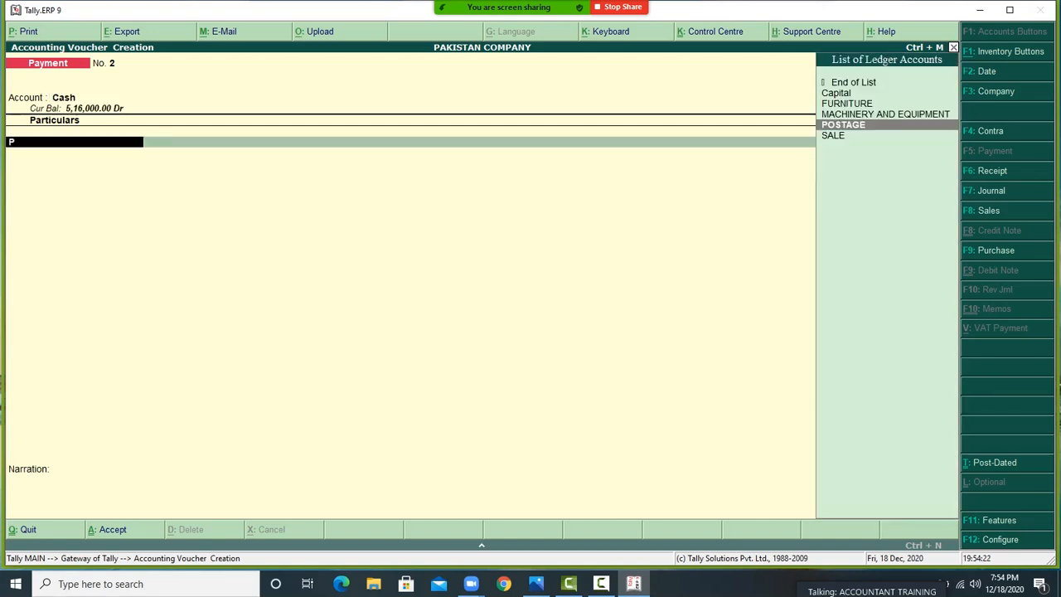
pyautogui.write('OSTAGE')
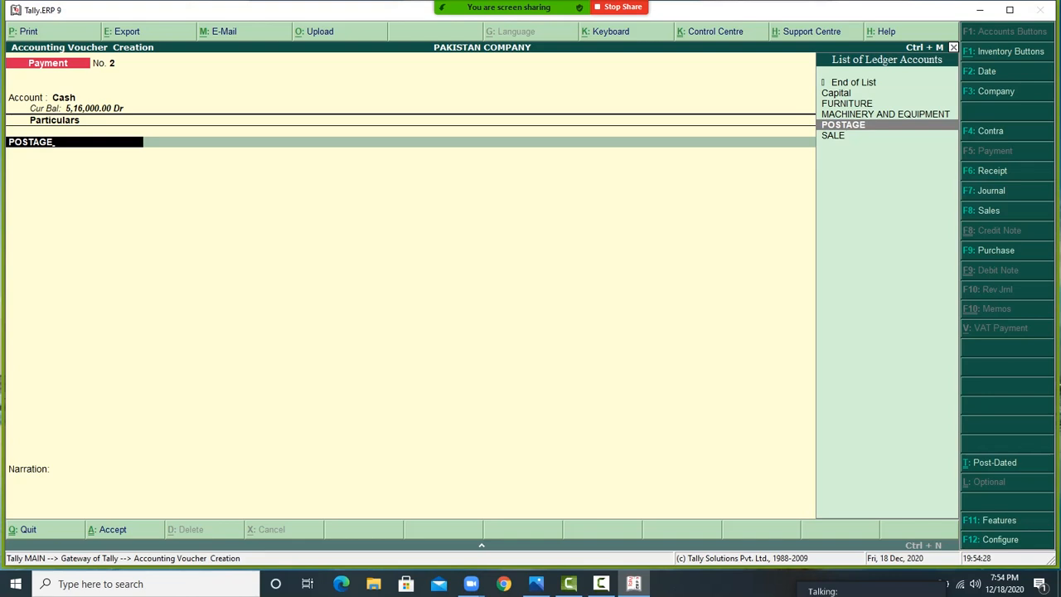
pyautogui.press('Return')
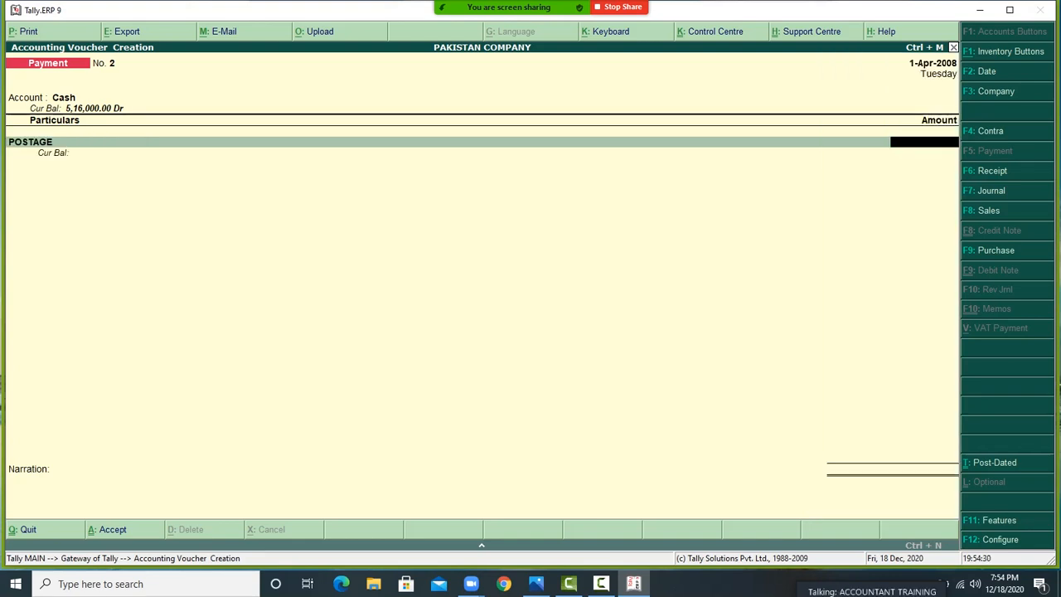
# Enter 800 as the POSTAGE amount and accept the Payment voucher without a narration.
pyautogui.press('Return')
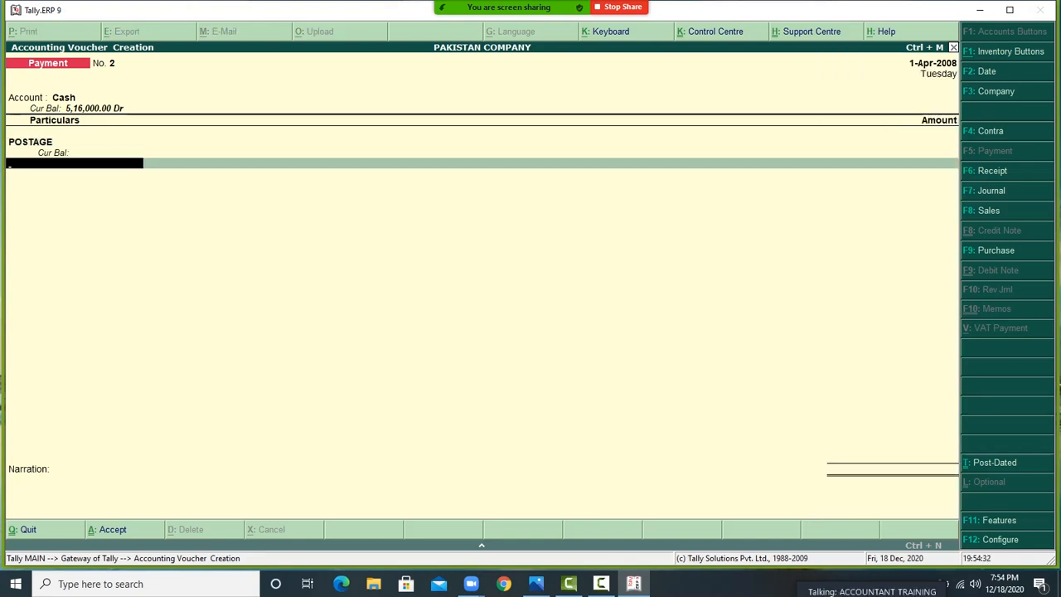
pyautogui.press('BackSpace')
pyautogui.press('Return')
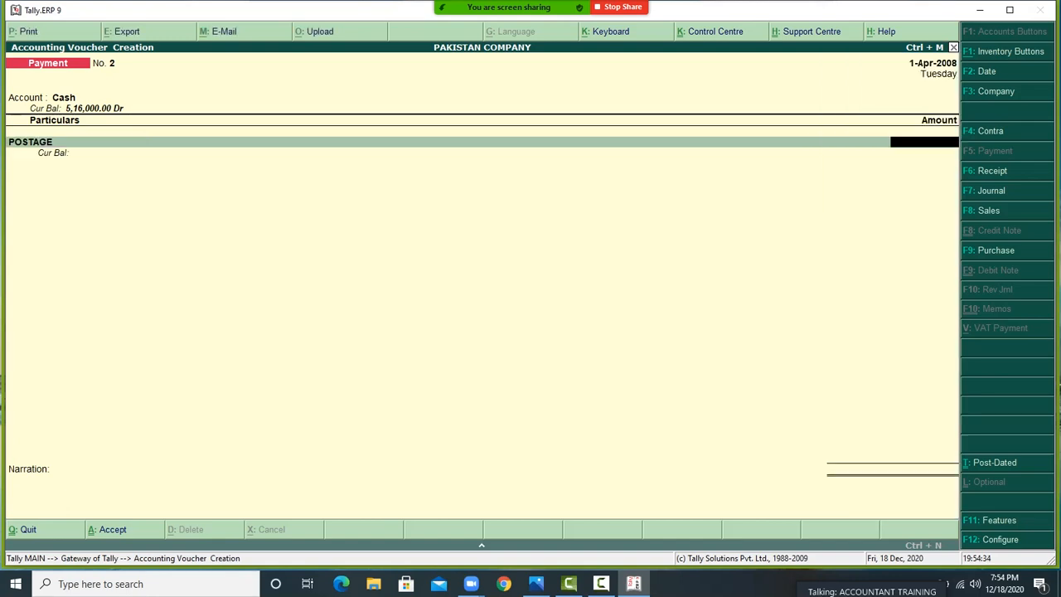
pyautogui.write('800')
pyautogui.press('Return')
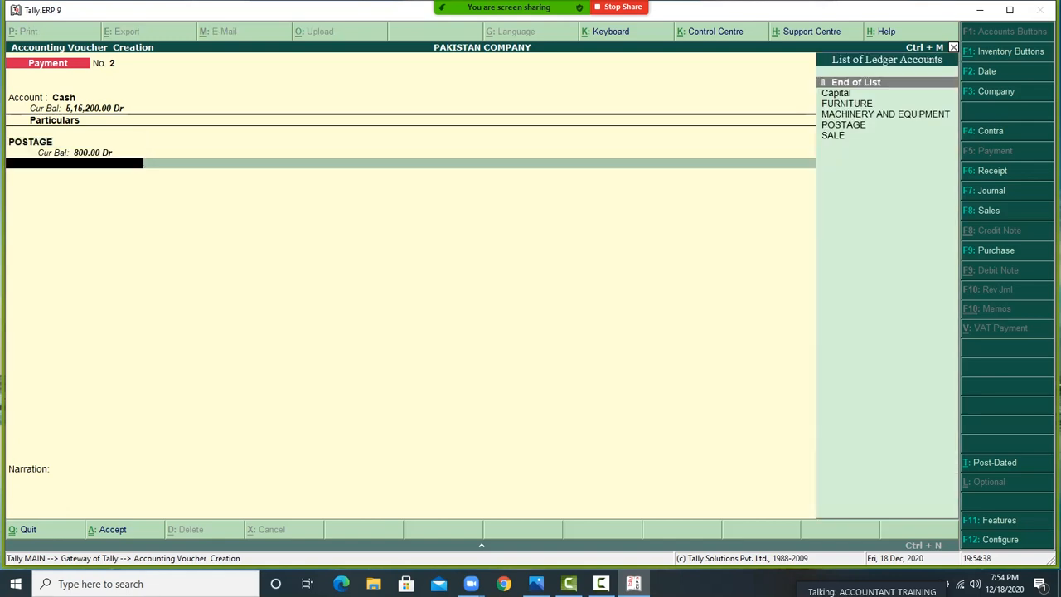
pyautogui.press('Return')
pyautogui.press('Return')
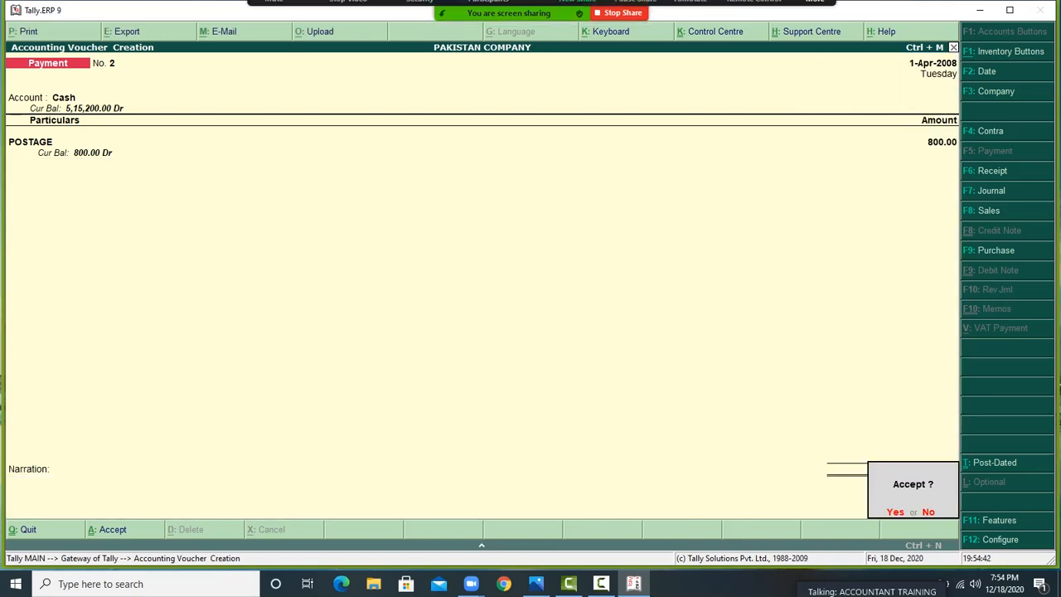
pyautogui.press('Return')
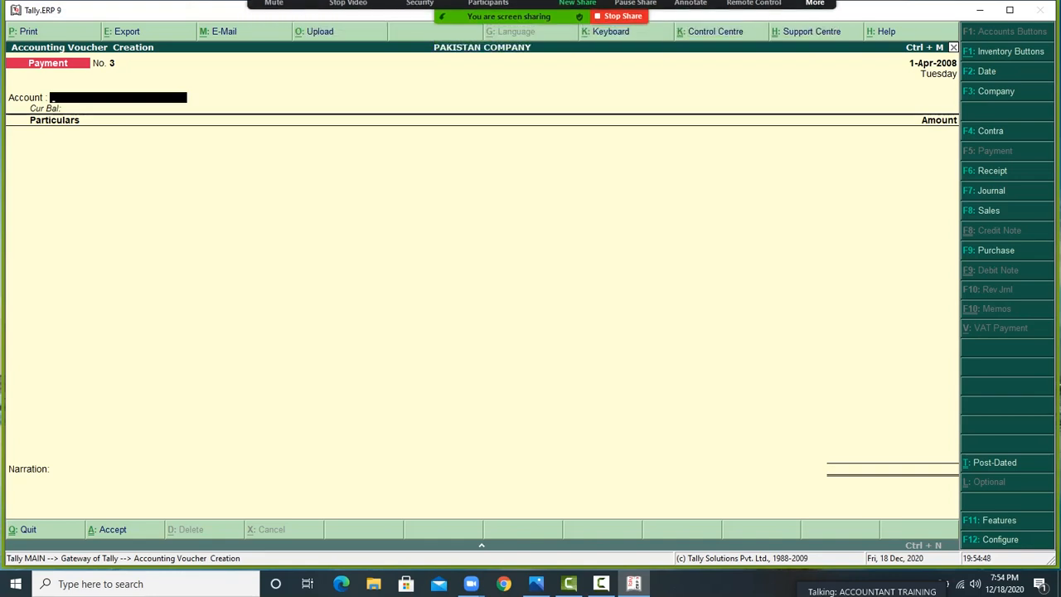
# Leave voucher entry and open the Trial Balance of PAKISTAN COMPANY.
pyautogui.press('Escape')
pyautogui.press('Return')
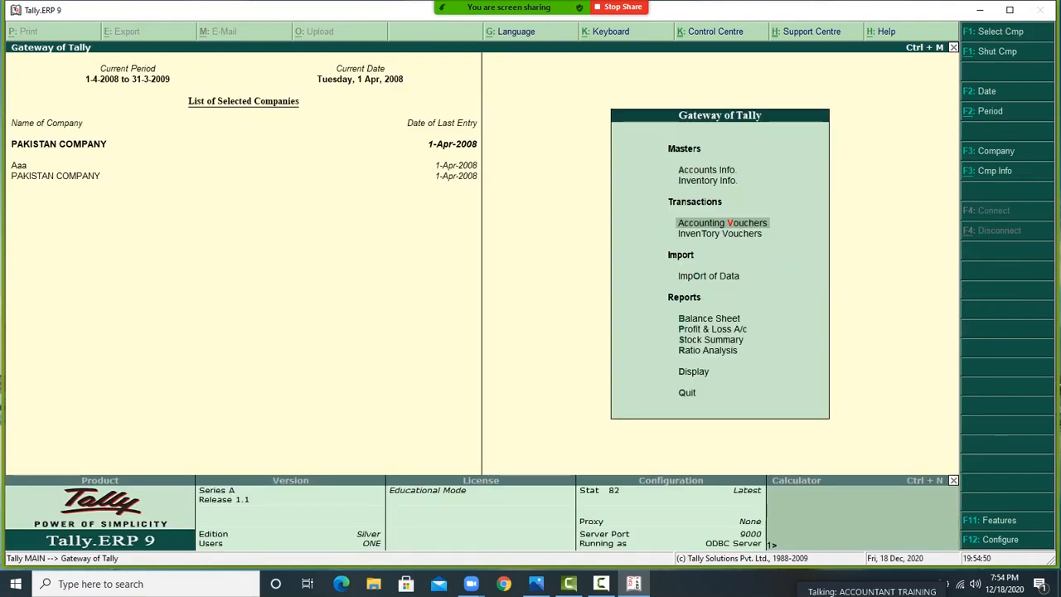
pyautogui.press('d')
pyautogui.press('Return')
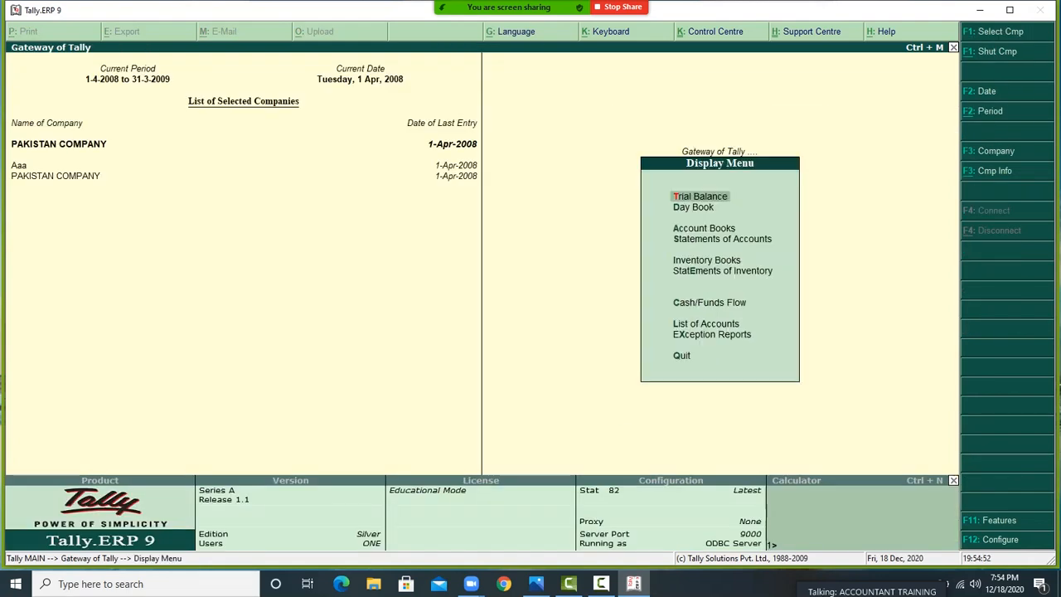
pyautogui.press('Down')
pyautogui.press('Down')
pyautogui.press('Down')
pyautogui.press('Down')
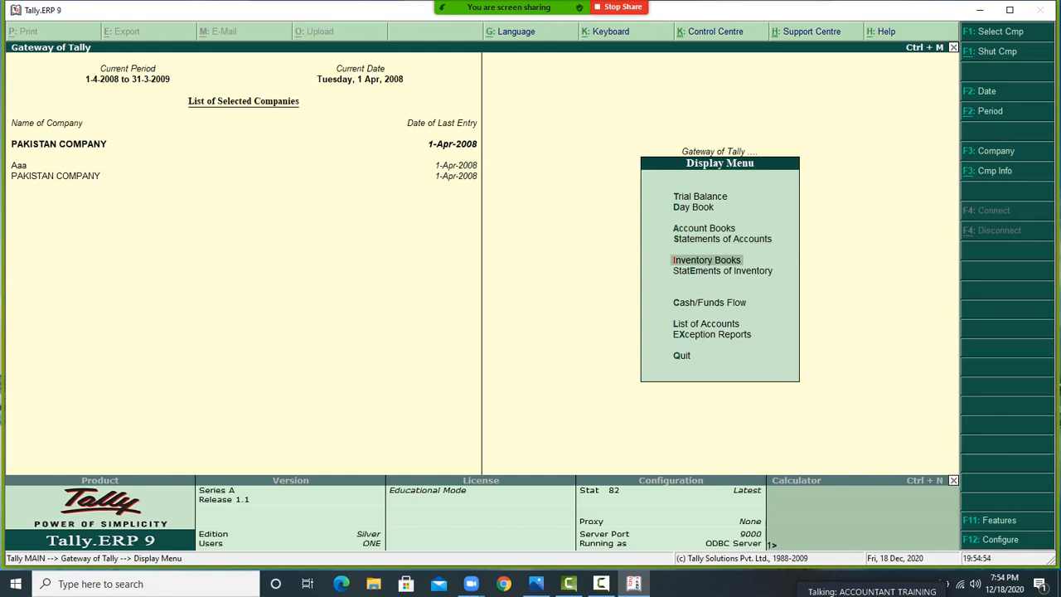
pyautogui.press('Up')
pyautogui.press('Up')
pyautogui.press('Up')
pyautogui.press('Up')
pyautogui.press('Up')
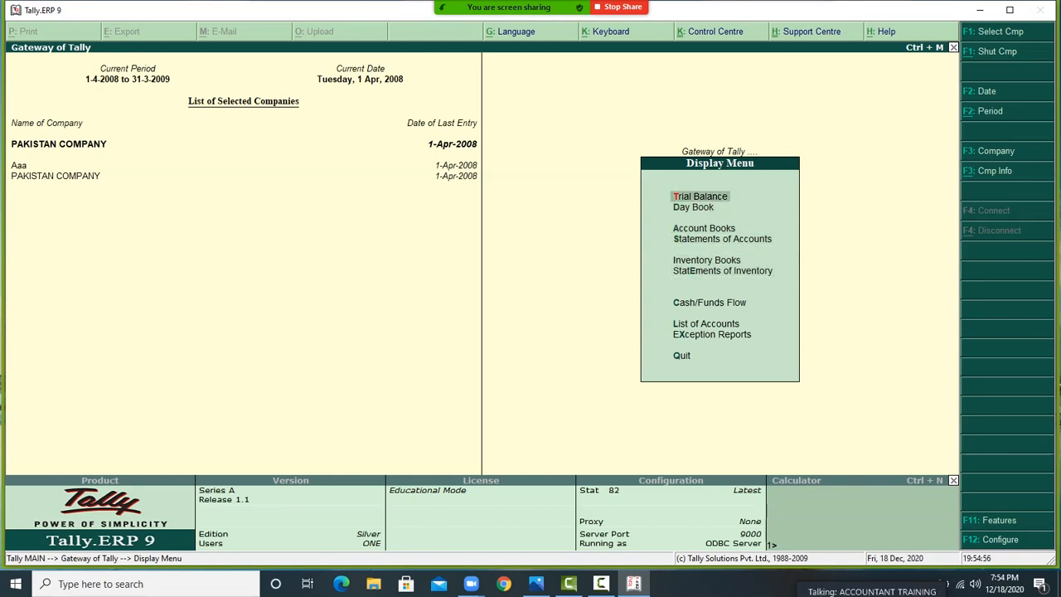
pyautogui.press('Return')
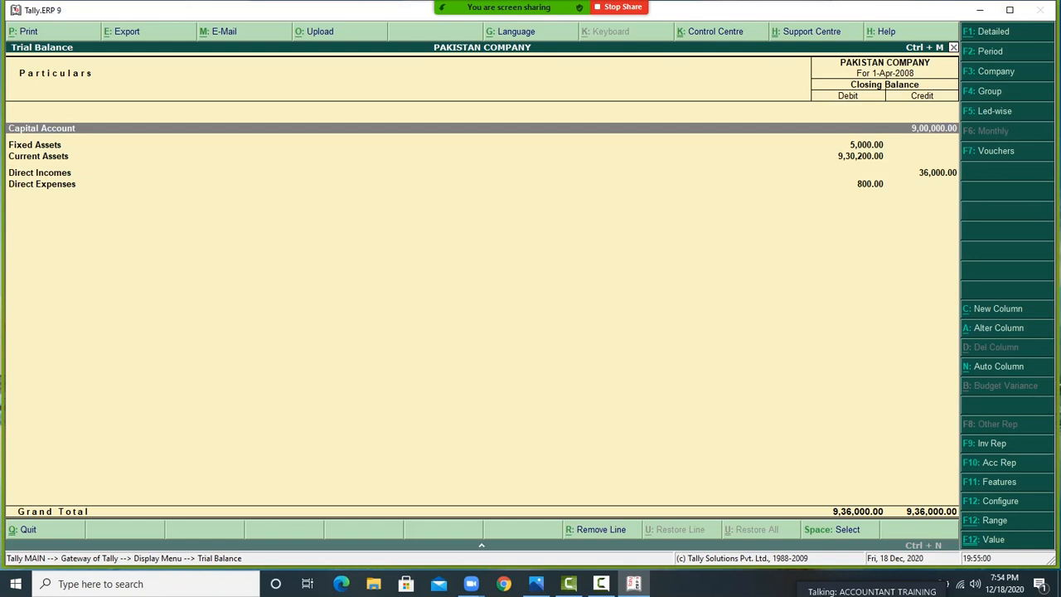
# Show the Trial Balance in detail and open the Fixed Assets group summary.
pyautogui.hotkey('alt', 'F1')
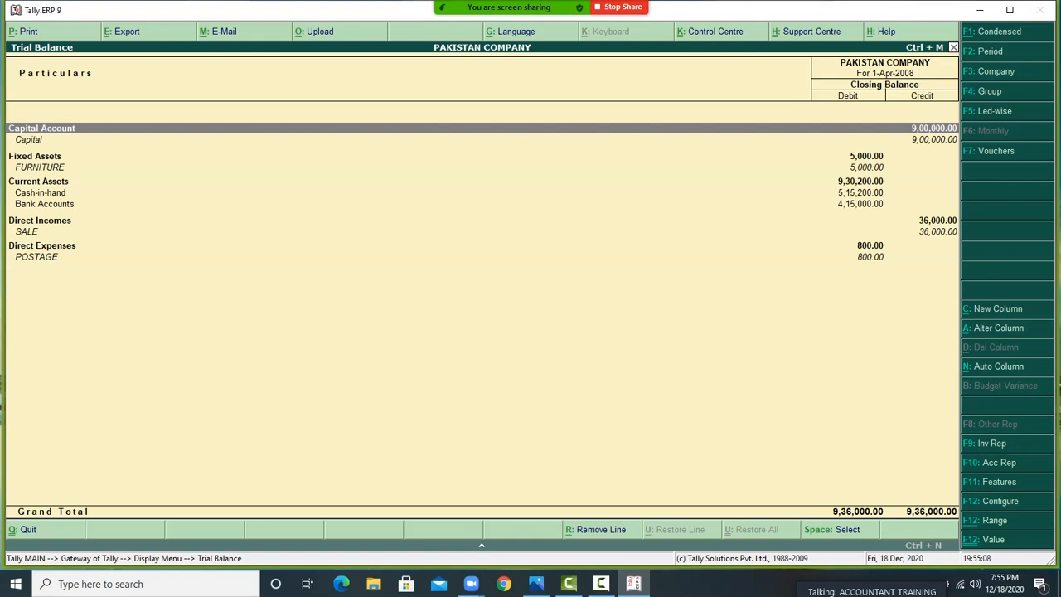
pyautogui.press('Down')
pyautogui.press('Down')
pyautogui.press('Down')
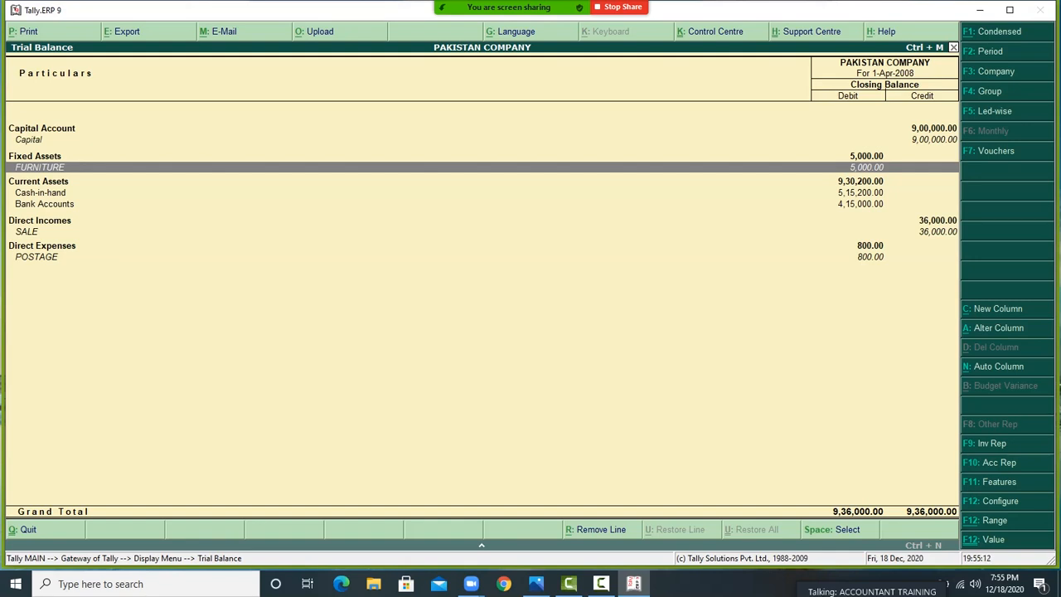
pyautogui.press('Up')
pyautogui.press('Return')
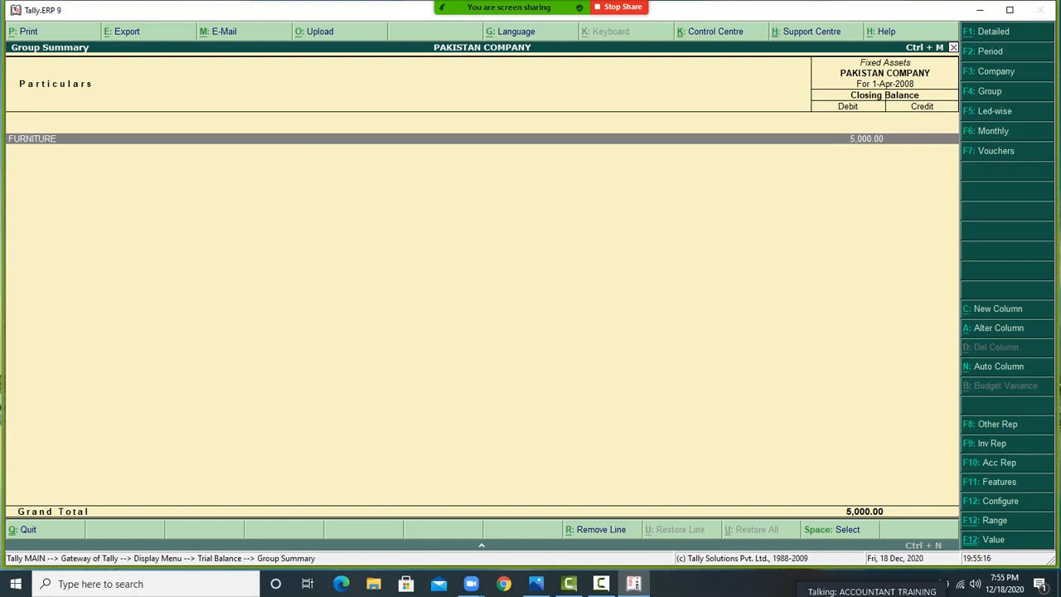
# Leave the Trial Balance and open the ledger selection list in the Account Books.
pyautogui.press('Escape')
pyautogui.press('Escape')
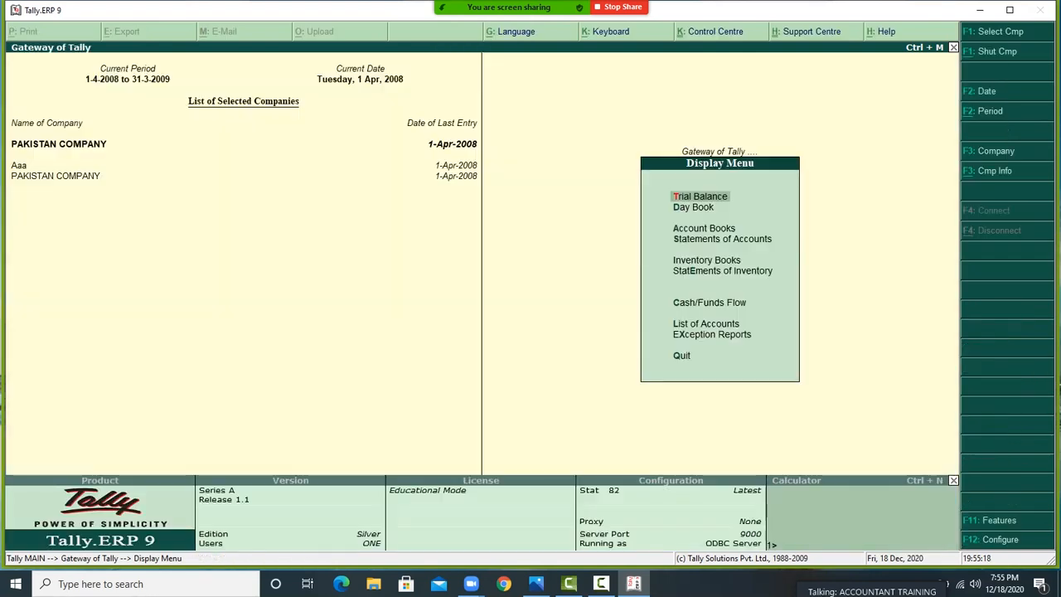
pyautogui.press('Down')
pyautogui.press('Down')
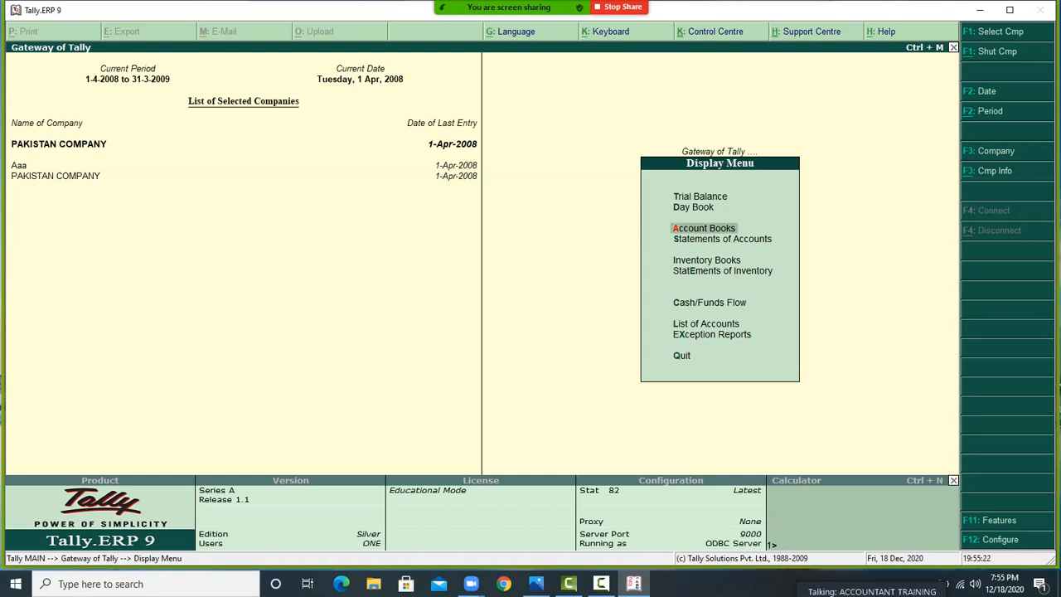
pyautogui.press('Return')
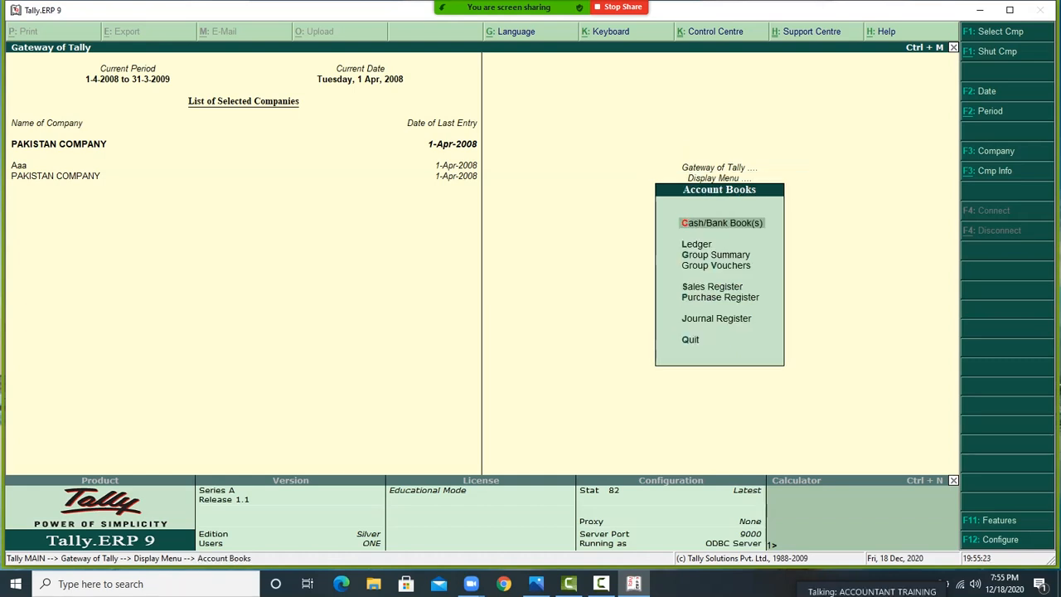
pyautogui.press('Down')
pyautogui.press('Return')
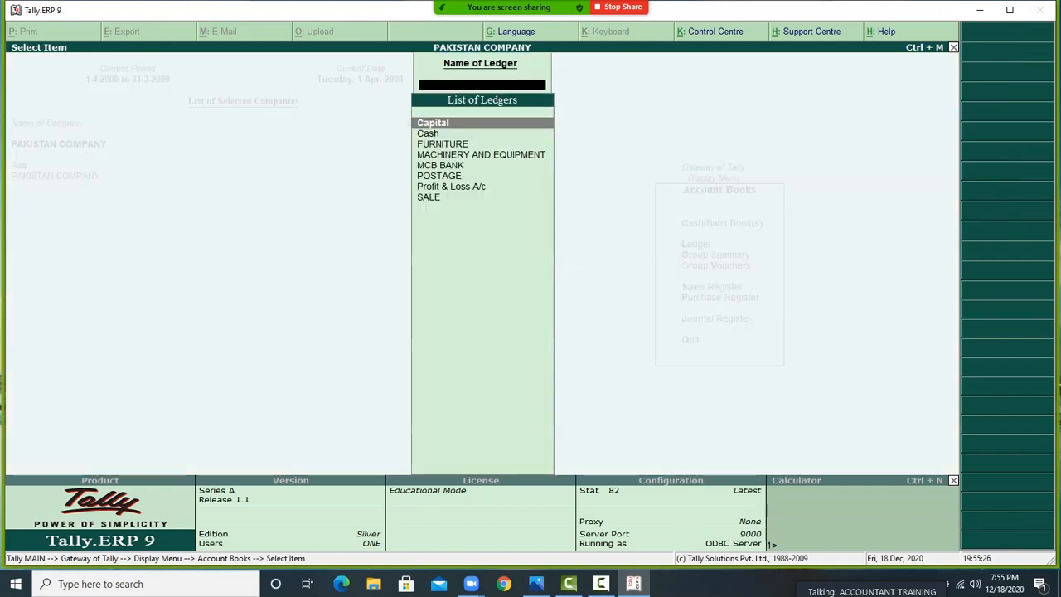
# Display the FURNITURE ledger's vouchers.
pyautogui.press('Down')
pyautogui.press('Down')
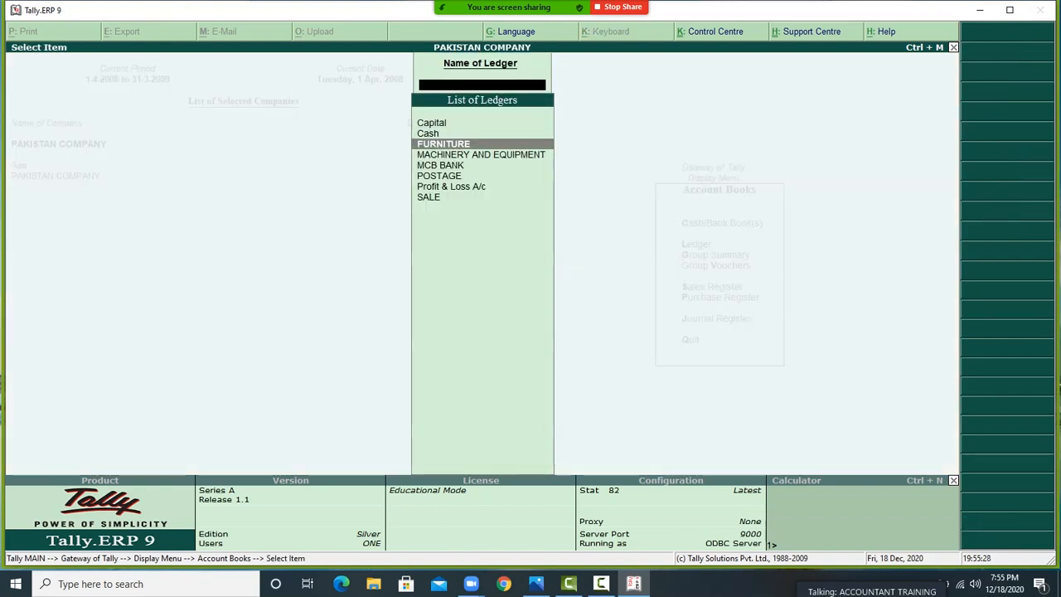
pyautogui.press('Return')
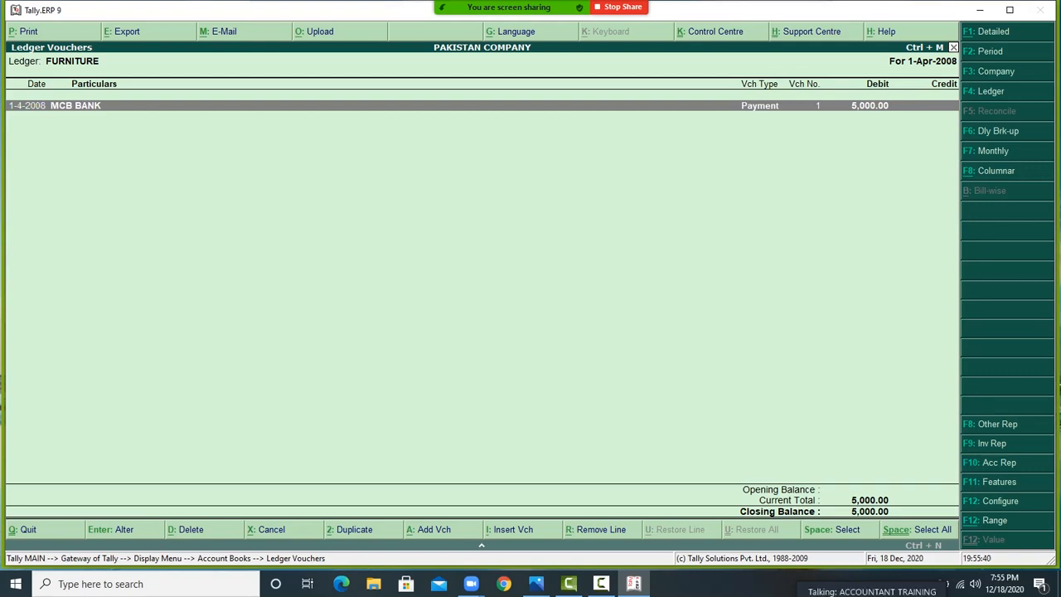
# Close the FURNITURE ledger and display the vouchers of the POSTAGE ledger.
pyautogui.press('Escape')
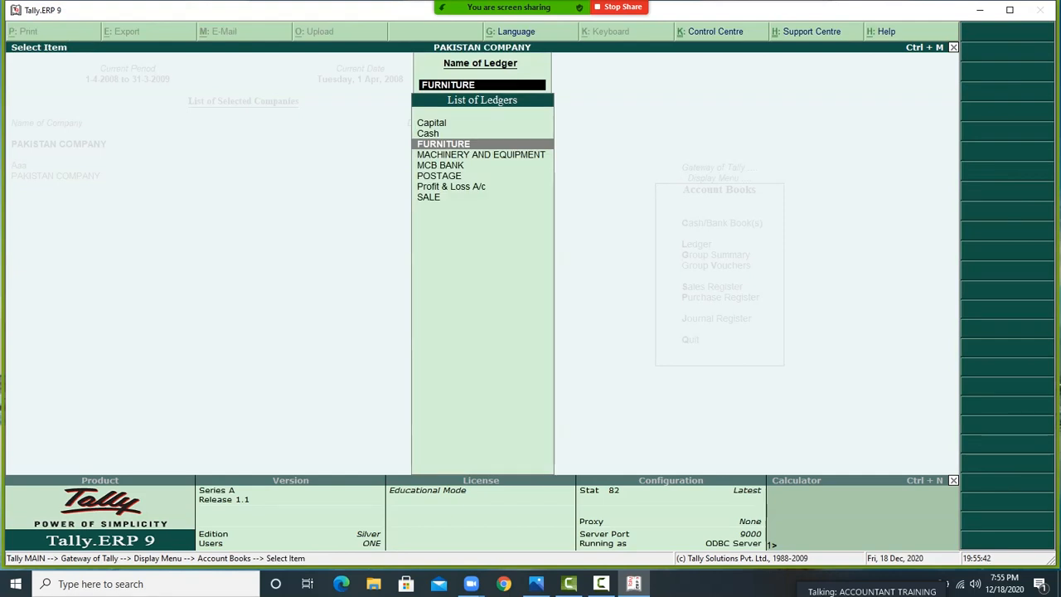
pyautogui.press('Down')
pyautogui.press('Down')
pyautogui.press('Down')
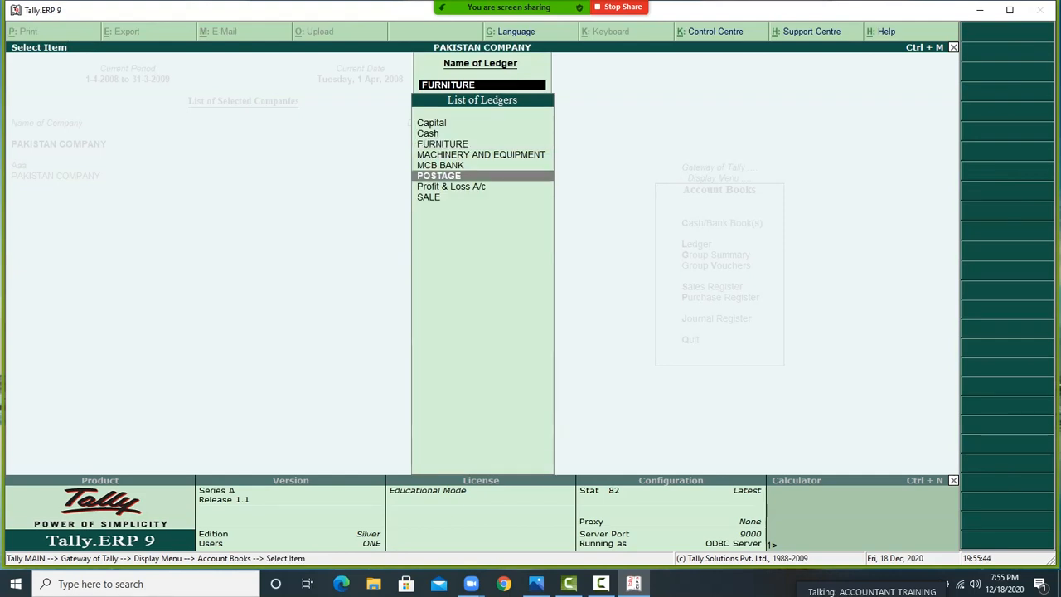
pyautogui.press('Return')
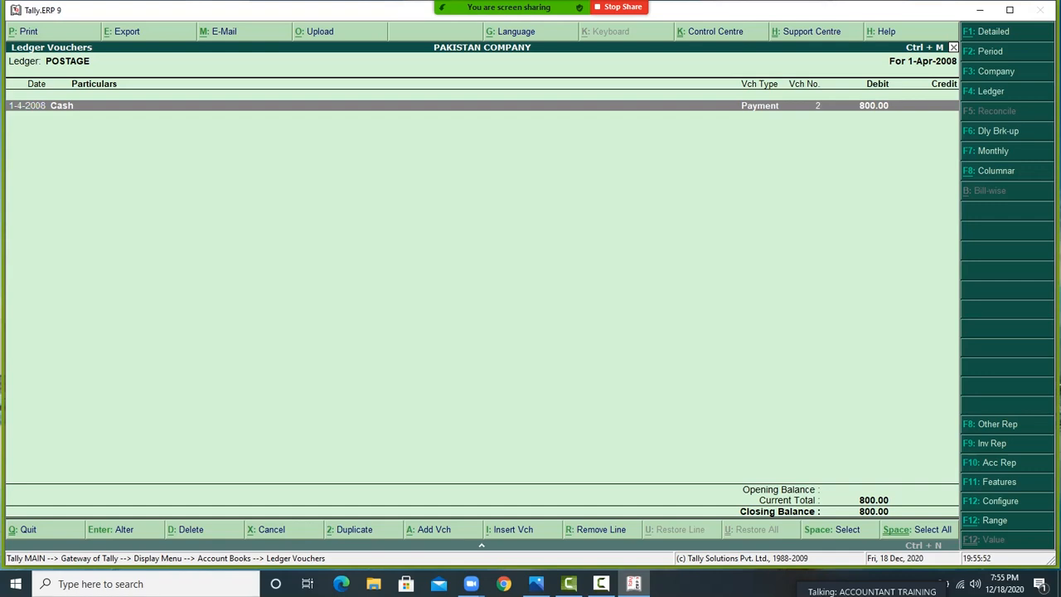
# Switch from the POSTAGE ledger to the SALE ledger and examine its MCB BANK and Cash receipts.
pyautogui.press('Escape')
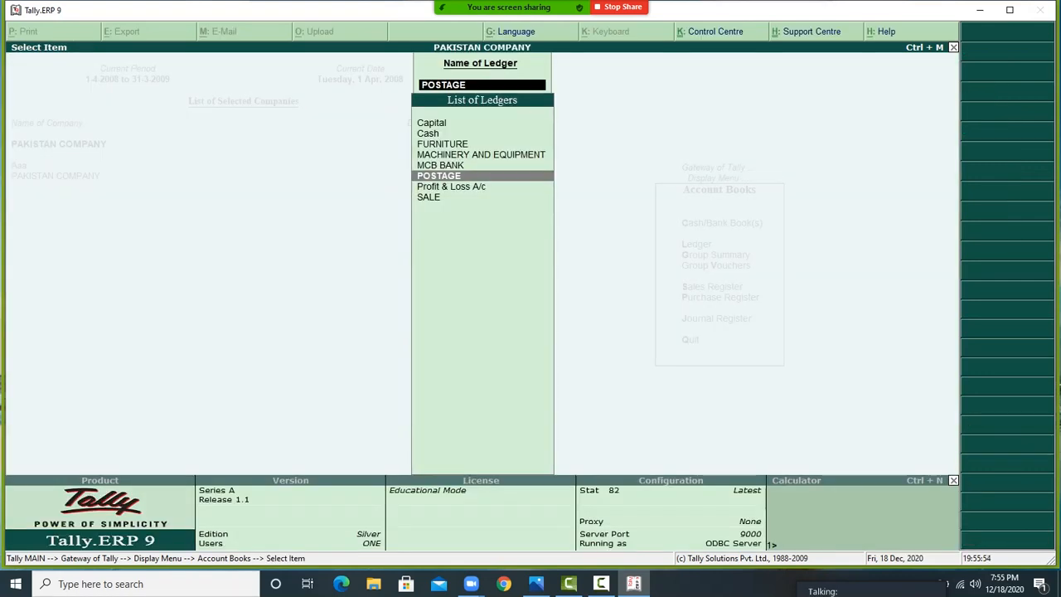
pyautogui.press('Down')
pyautogui.press('Down')
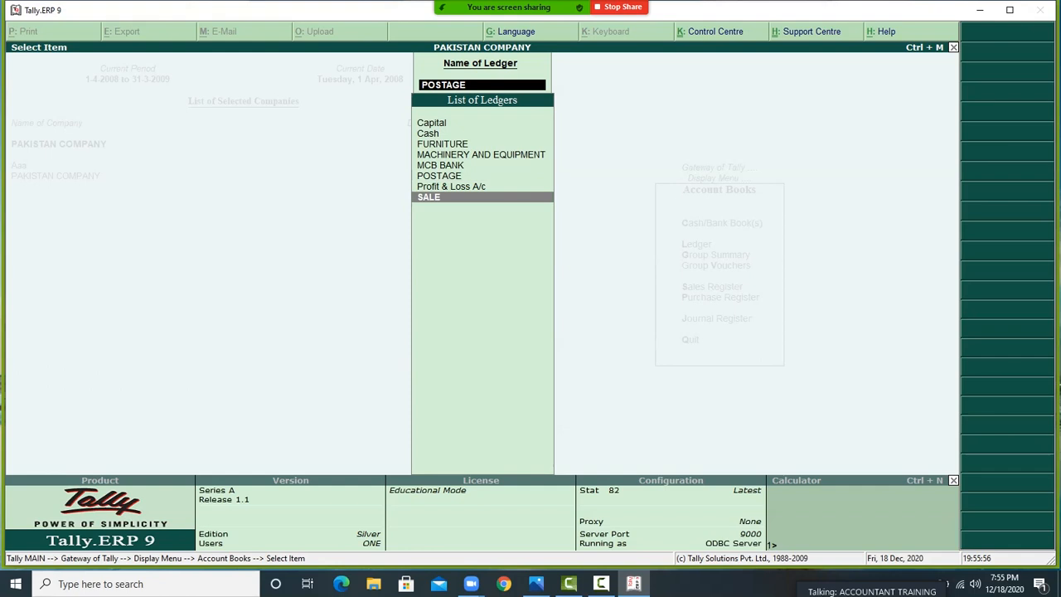
pyautogui.press('Return')
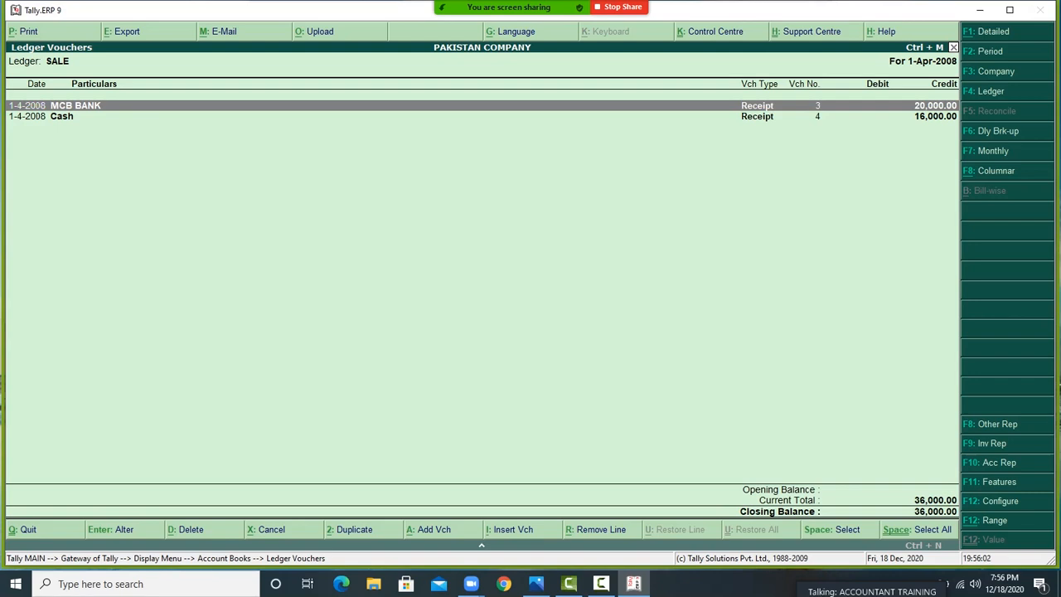
pyautogui.press('Down')
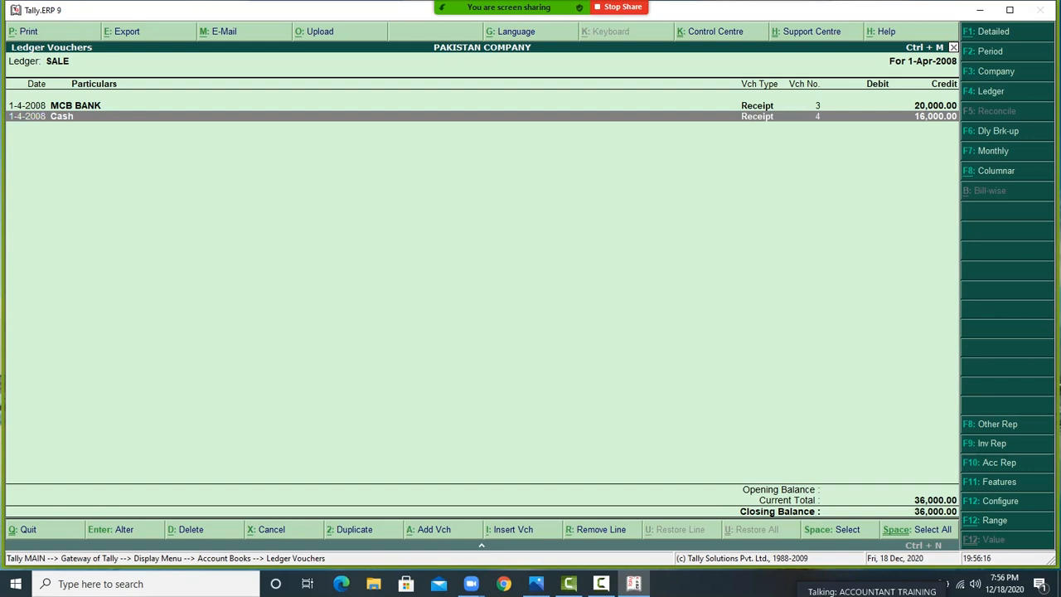
# Close the SALE ledger and return to the main Gateway of Tally.
pyautogui.press('Escape')
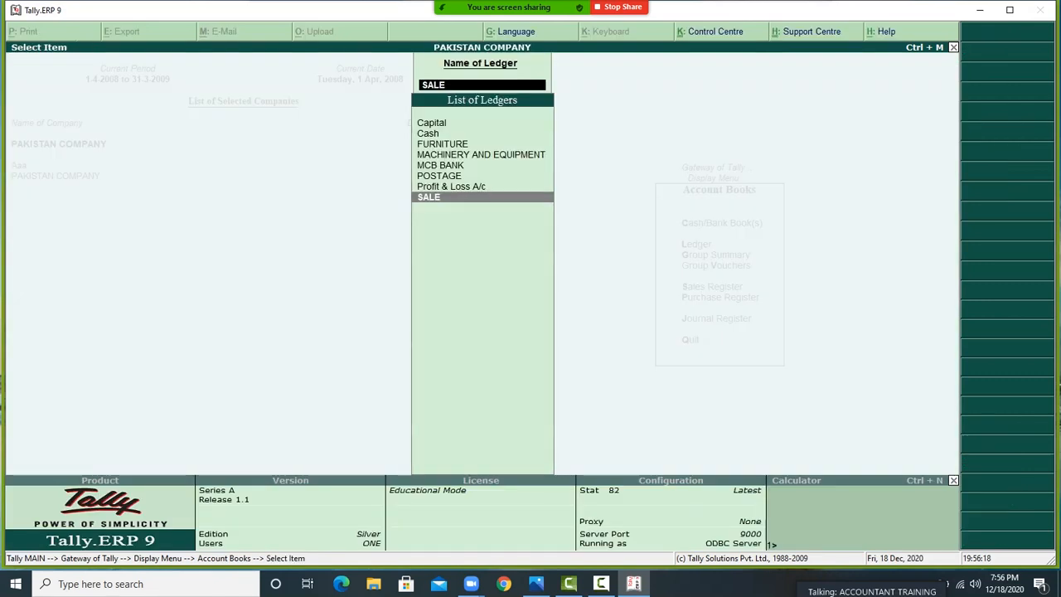
pyautogui.press('Escape')
pyautogui.press('Escape')
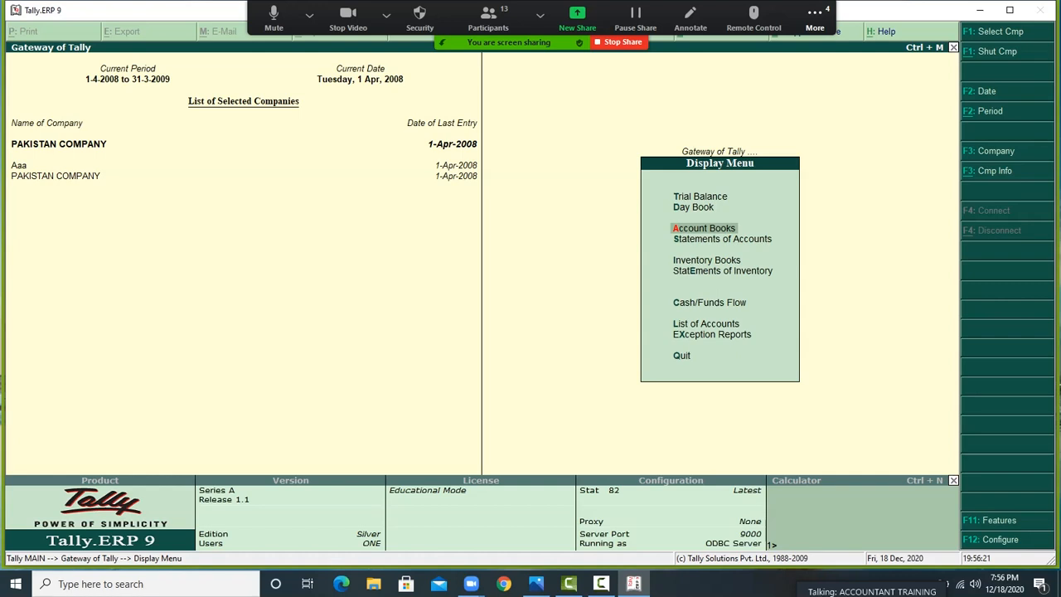
pyautogui.press('Escape')
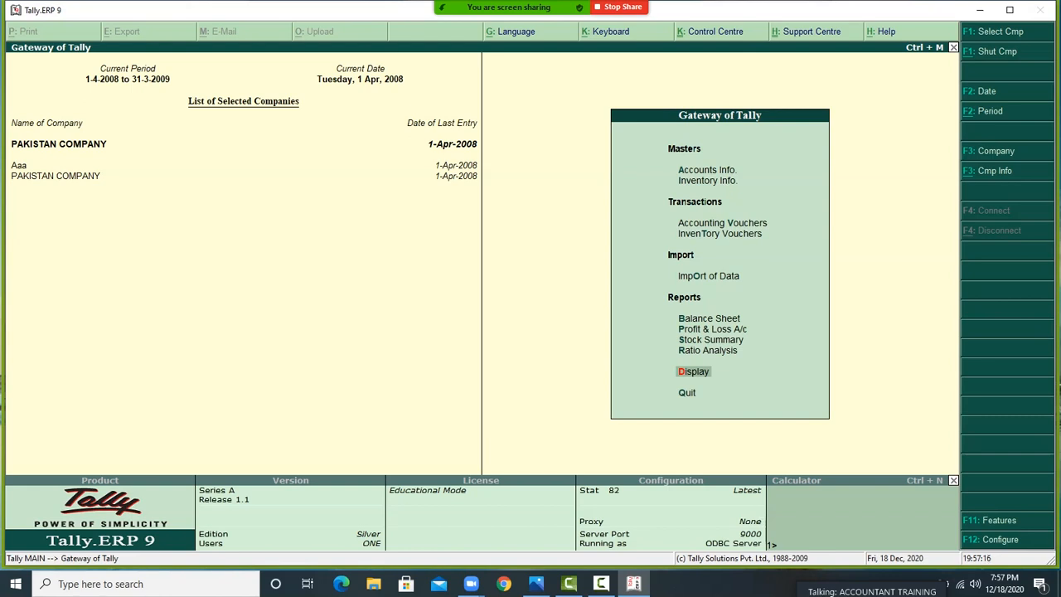
# Stop the screen share and open the chat in the Zoom meeting.
pyautogui.click(620, 7)
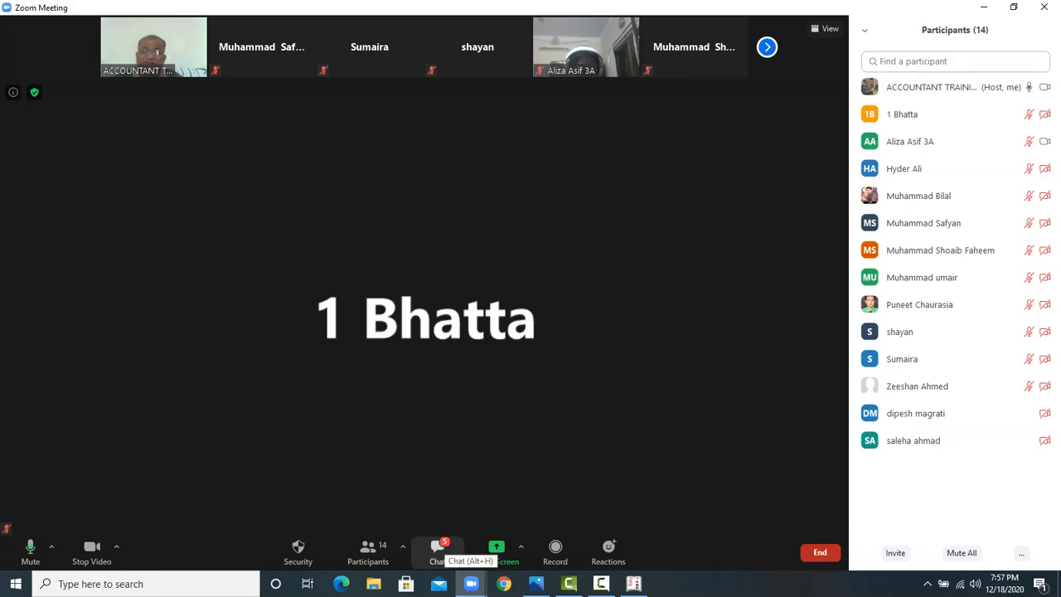
pyautogui.click(436, 548)
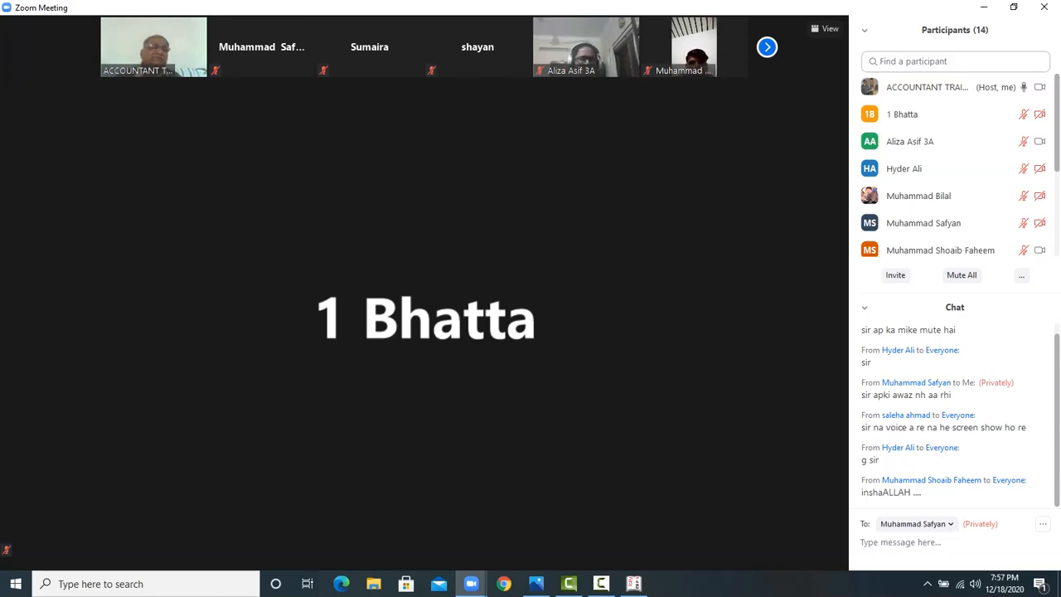
pyautogui.moveTo(436, 532)
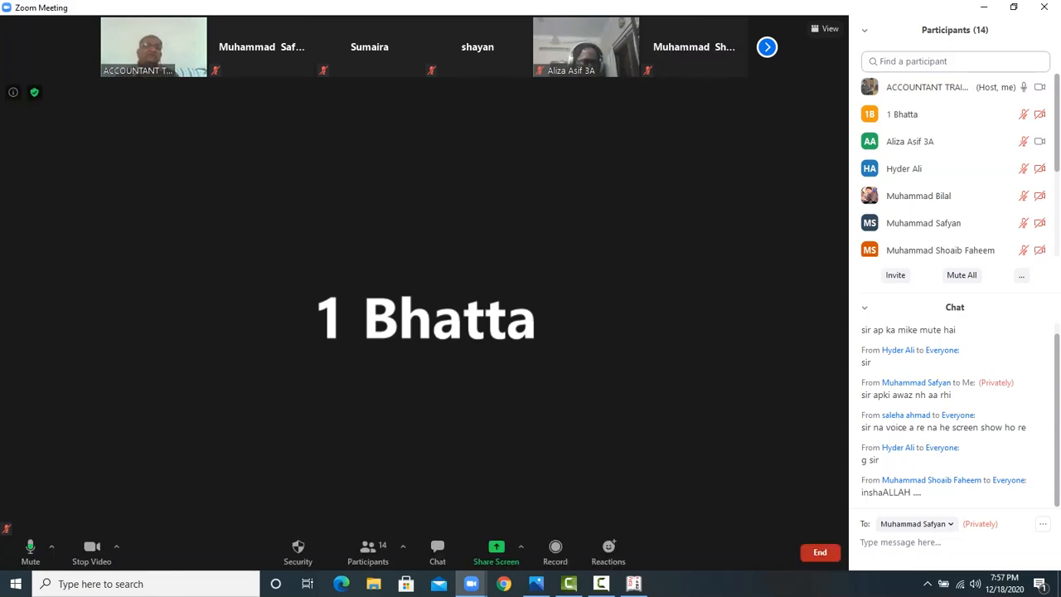